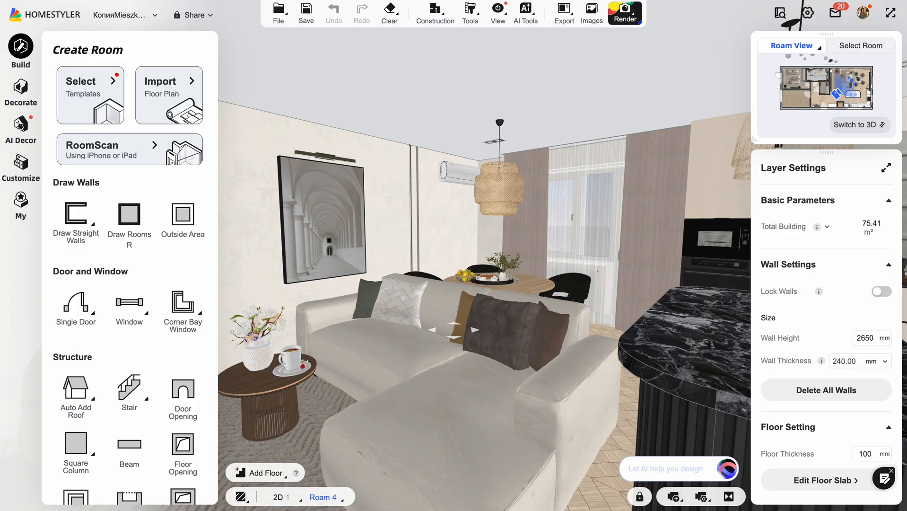
# Look around the living room and view the apartment's 2D floor plan.
pyautogui.moveTo(433, 220); pyautogui.dragTo(477, 228)
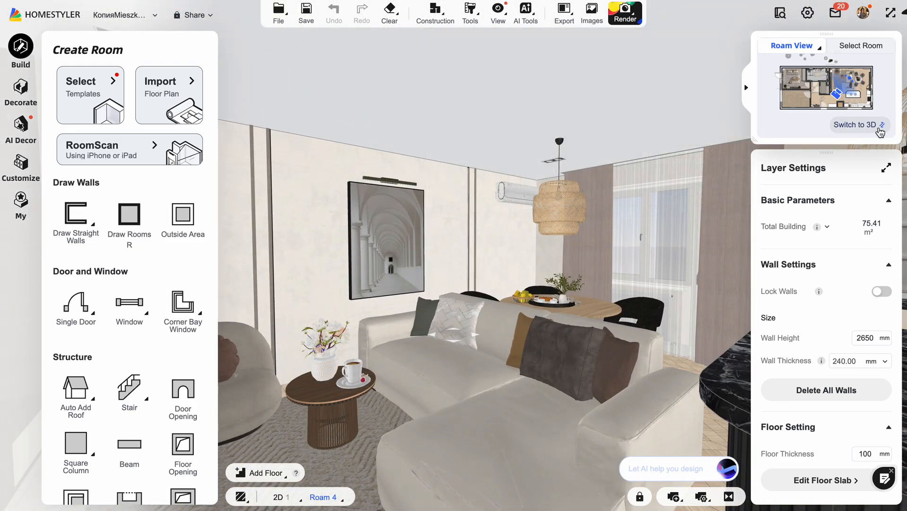
pyautogui.click(881, 126)
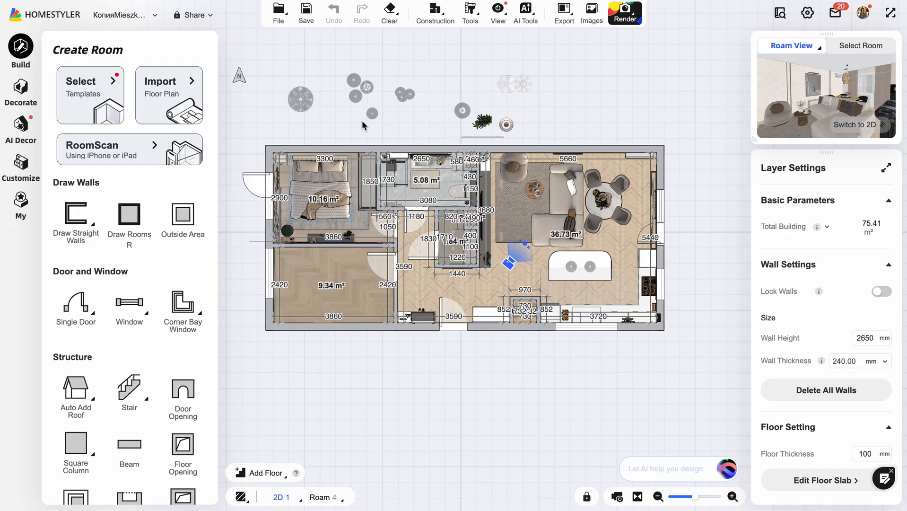
pyautogui.scroll(1, 502, 206)
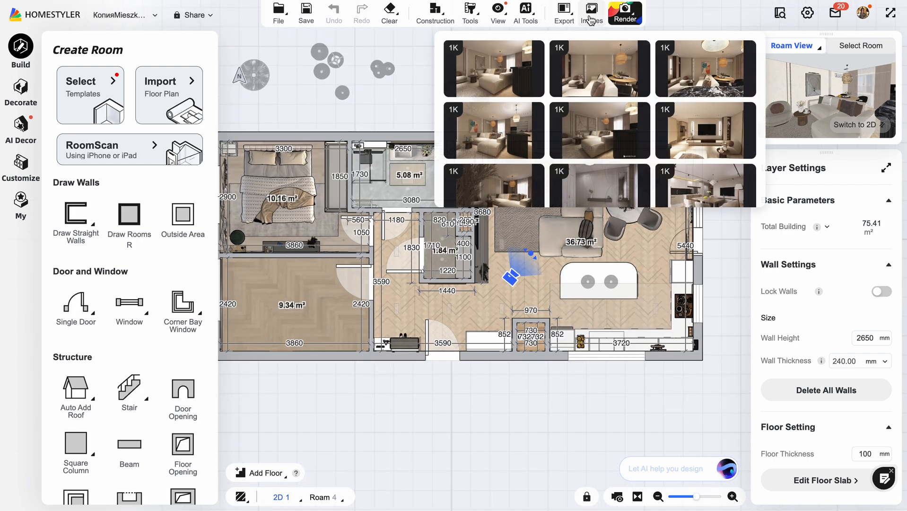
# Browse the project's rendered images of the living and dining room and the bedroom, closing the gallery when done.
pyautogui.click(592, 15)
pyautogui.click(148, 131)
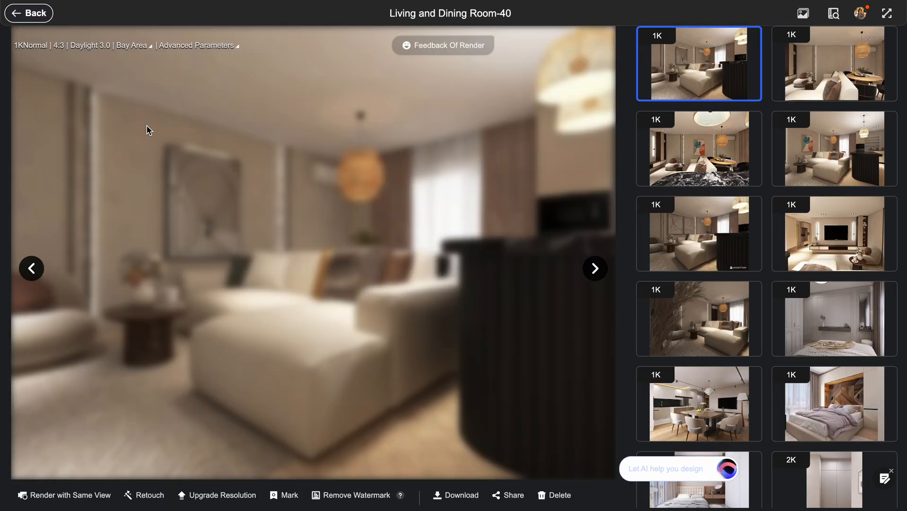
pyautogui.click(596, 274)
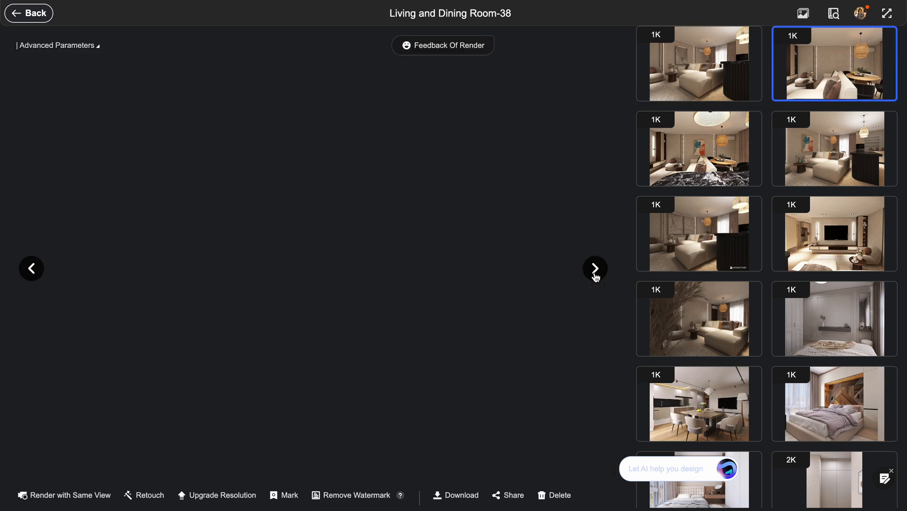
pyautogui.click(603, 273)
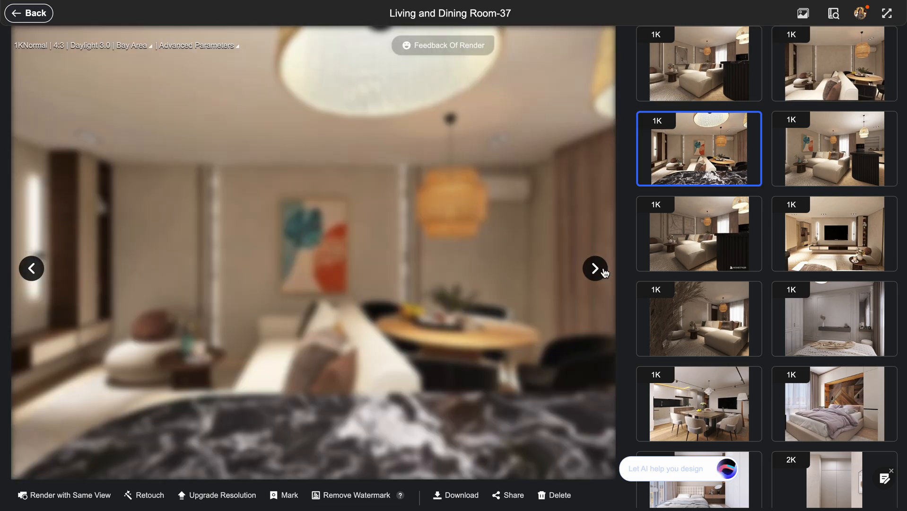
pyautogui.click(715, 330)
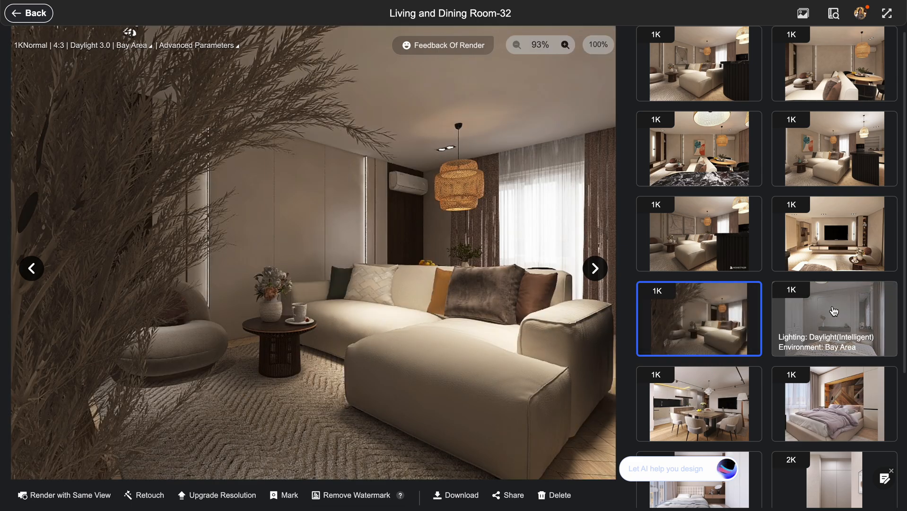
pyautogui.click(841, 401)
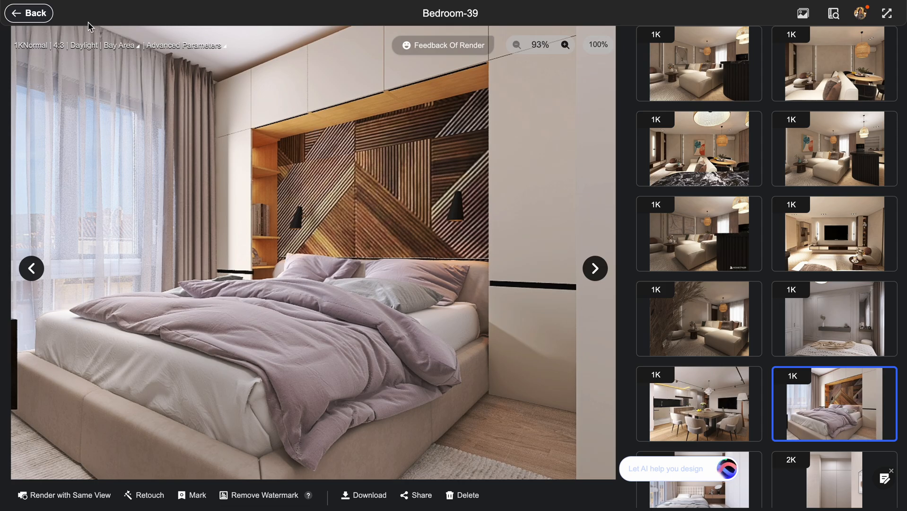
pyautogui.click(31, 15)
pyautogui.click(31, 14)
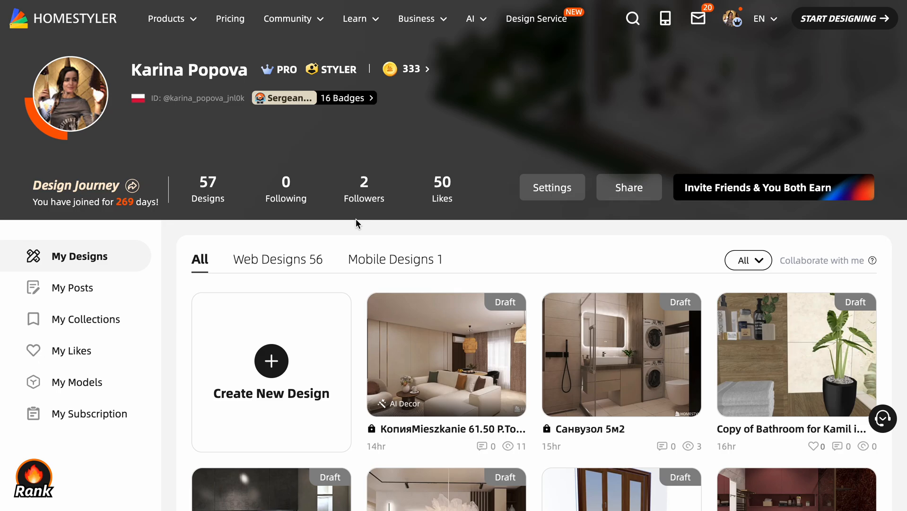
# Create a new blank design and review the image and DWG upload options for importing a floor plan.
pyautogui.click(271, 361)
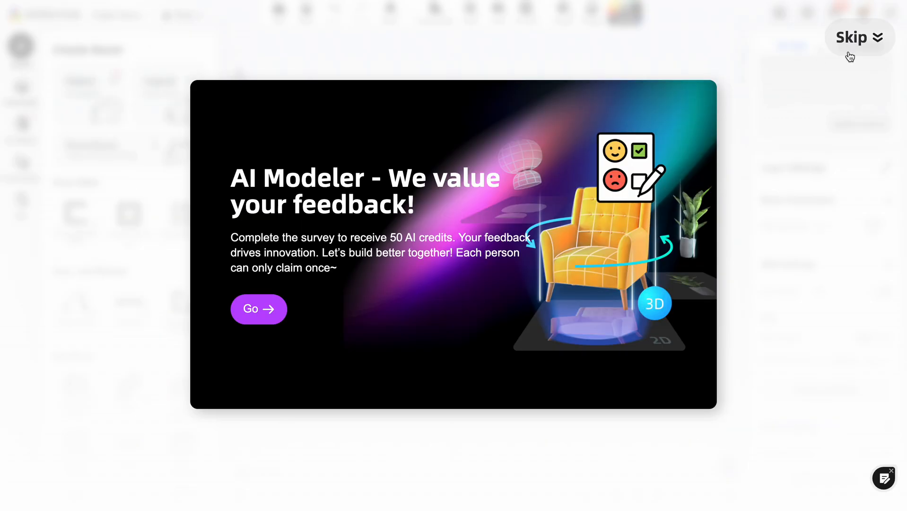
pyautogui.click(879, 36)
pyautogui.click(867, 39)
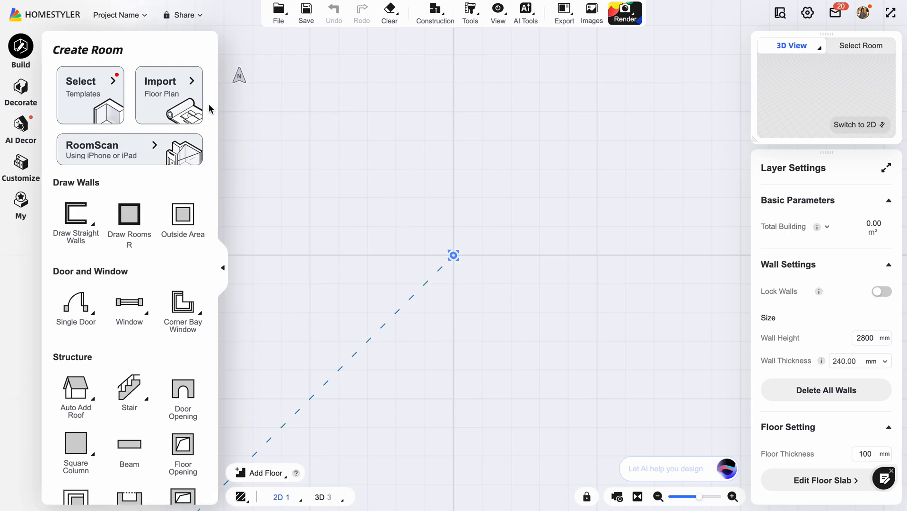
pyautogui.click(183, 96)
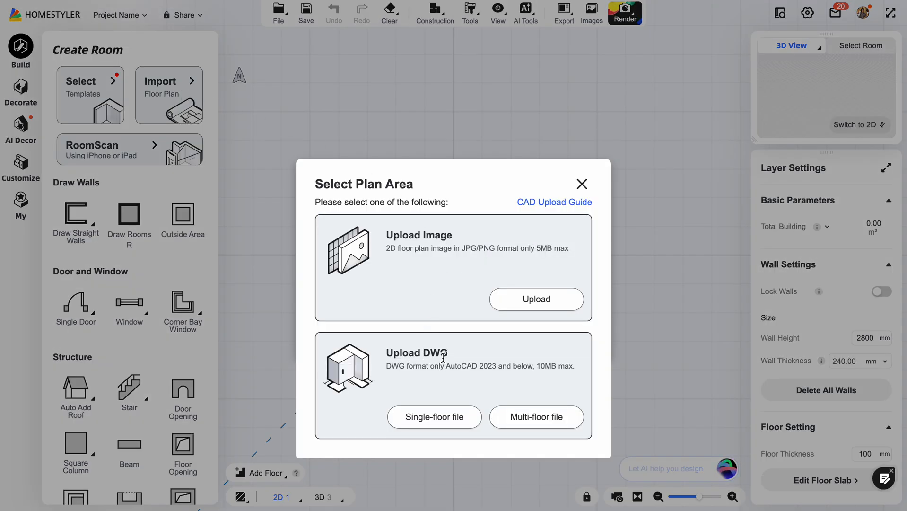
pyautogui.click(582, 184)
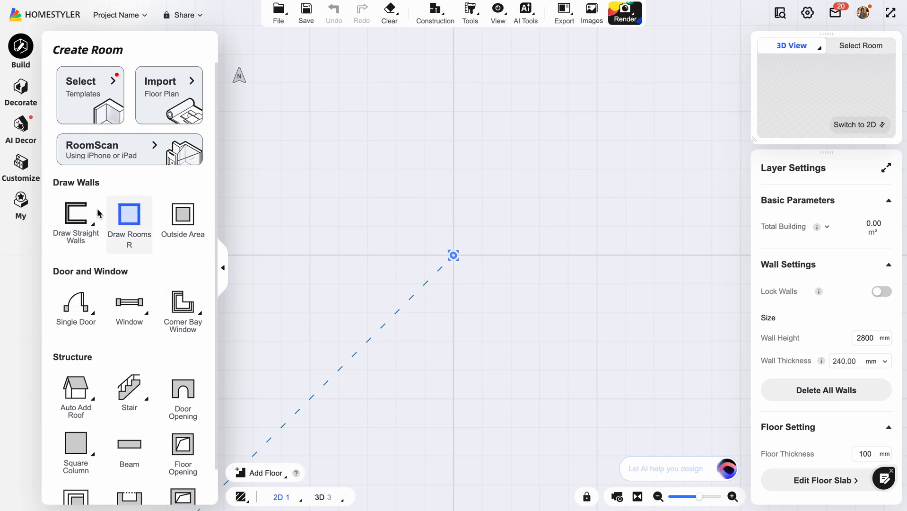
# Draw four straight walls around a rectangular area about 4.4 m by 2.2 m inside.
pyautogui.click(79, 215)
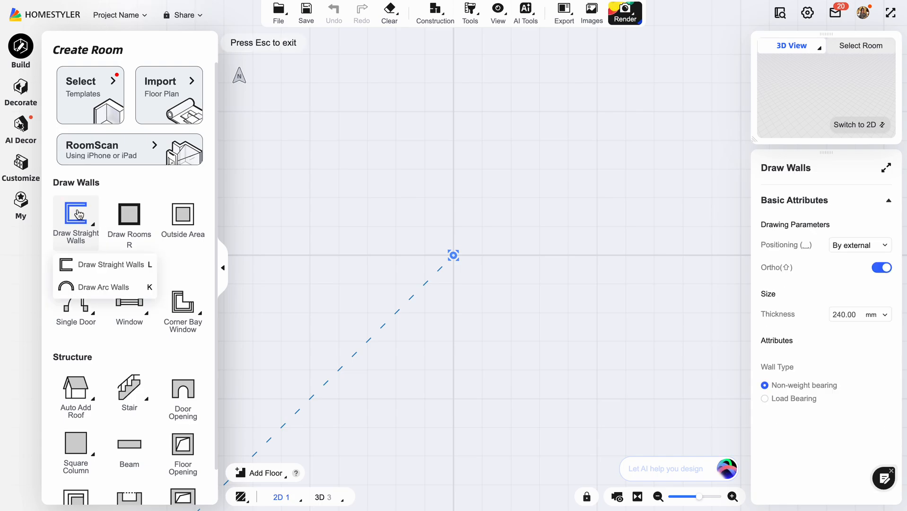
pyautogui.click(363, 116)
pyautogui.click(363, 243)
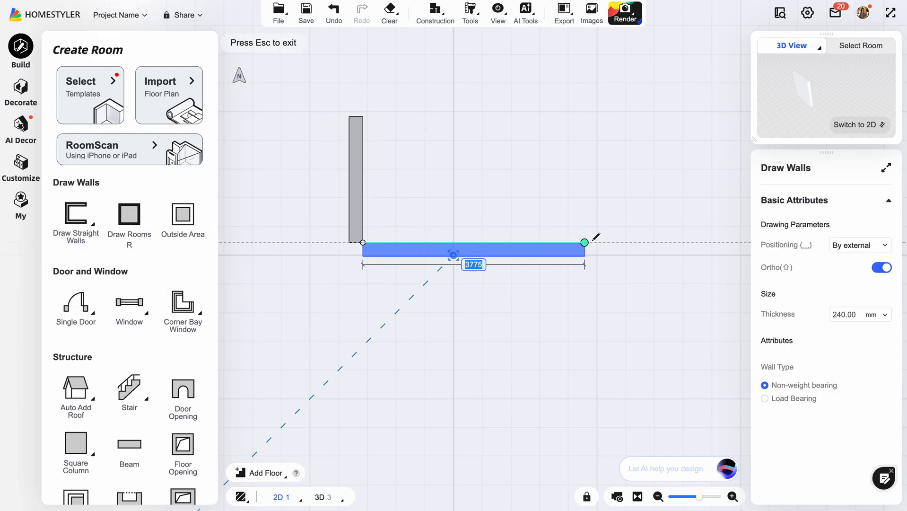
pyautogui.click(616, 242)
pyautogui.click(616, 114)
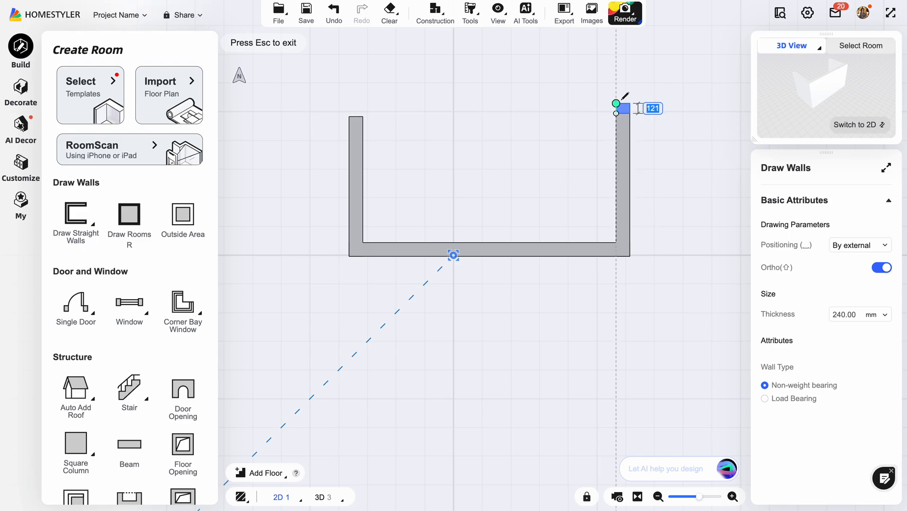
pyautogui.click(362, 113)
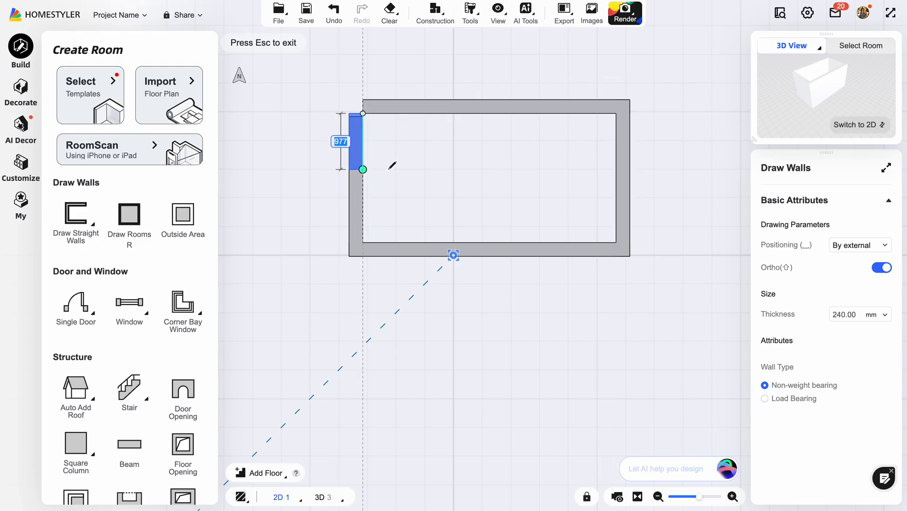
pyautogui.press('Escape')
# Delete all four straight walls from the plan.
pyautogui.click(376, 107)
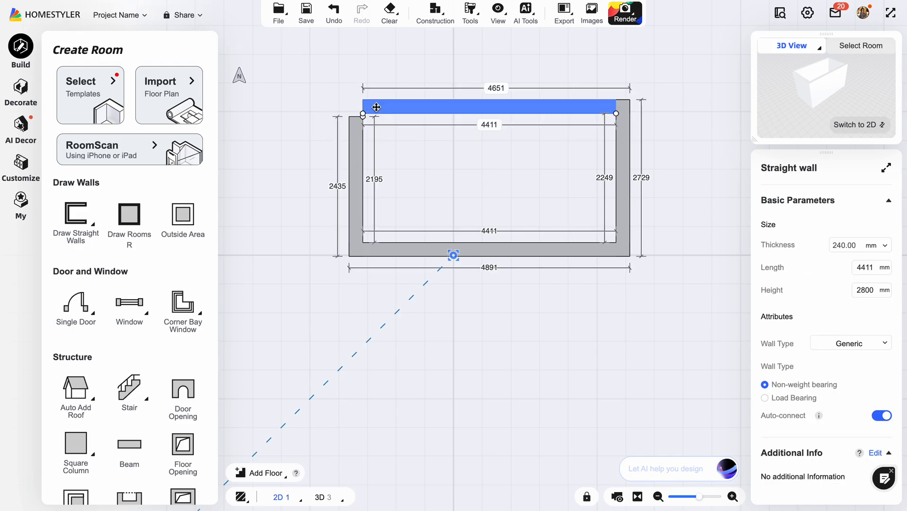
pyautogui.press('Delete')
pyautogui.click(357, 141)
pyautogui.press('Delete')
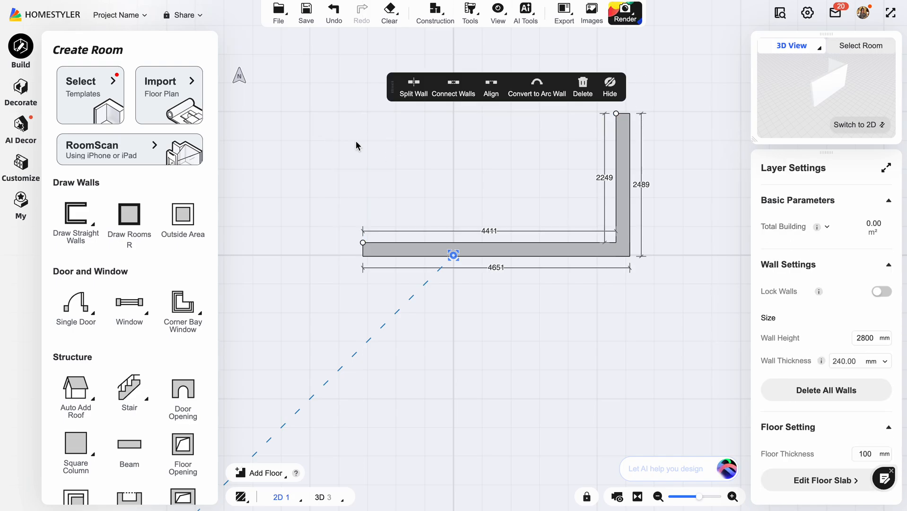
pyautogui.click(474, 245)
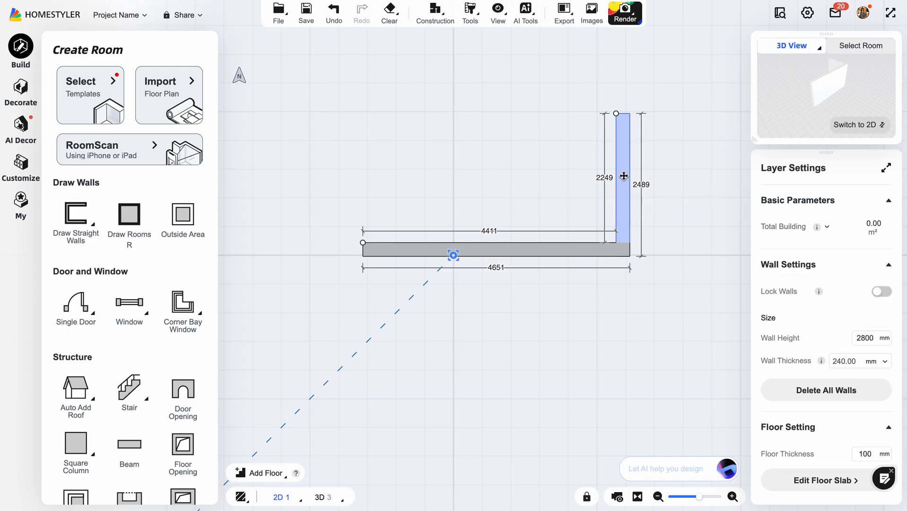
pyautogui.click(624, 175)
pyautogui.press('Delete')
pyautogui.click(586, 249)
pyautogui.press('Delete')
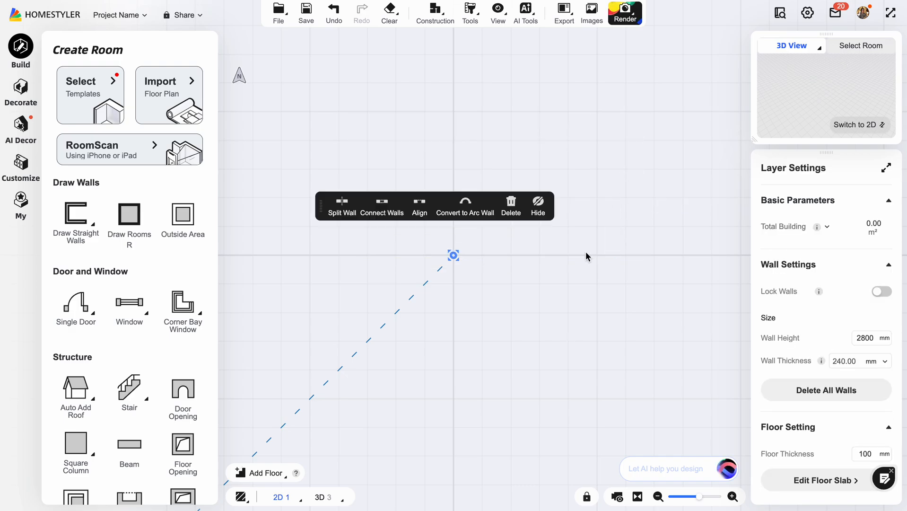
# Draw a rectangular room about 5300 by 3600 mm inside with the Draw Rooms tool.
pyautogui.click(128, 230)
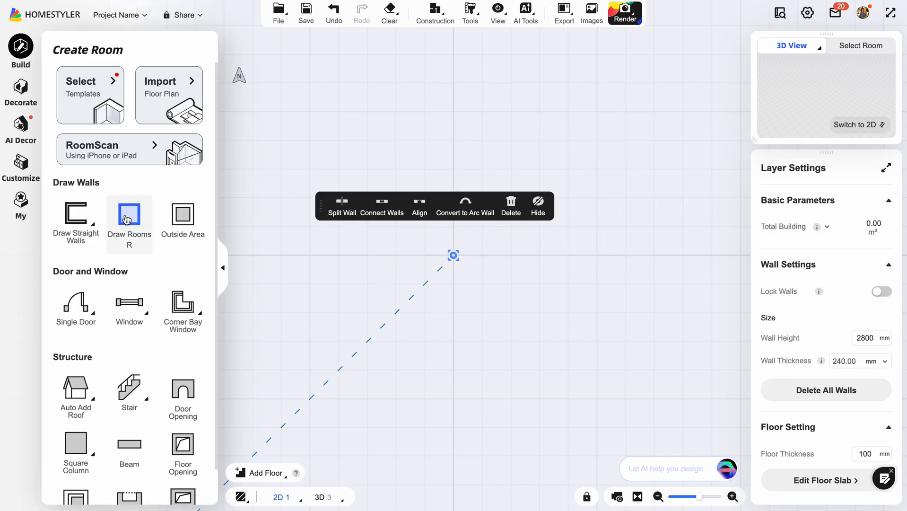
pyautogui.click(356, 112)
pyautogui.click(689, 347)
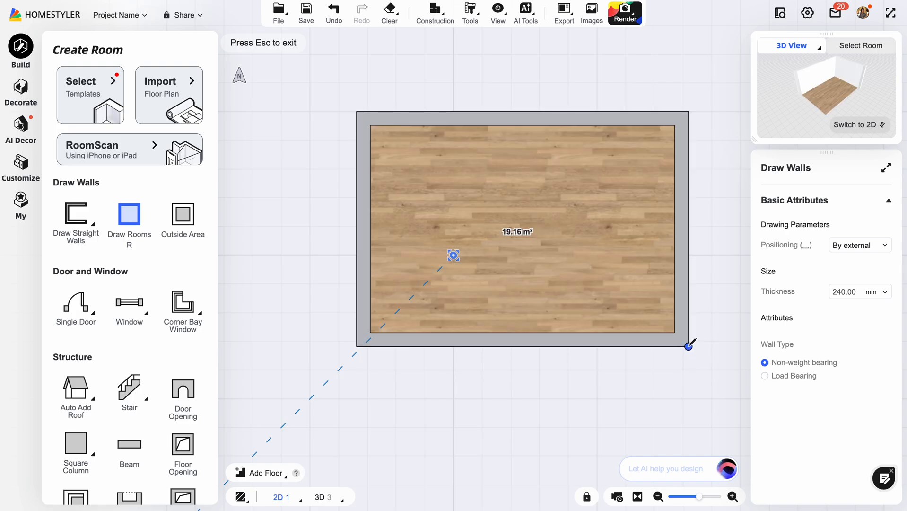
pyautogui.press('Escape')
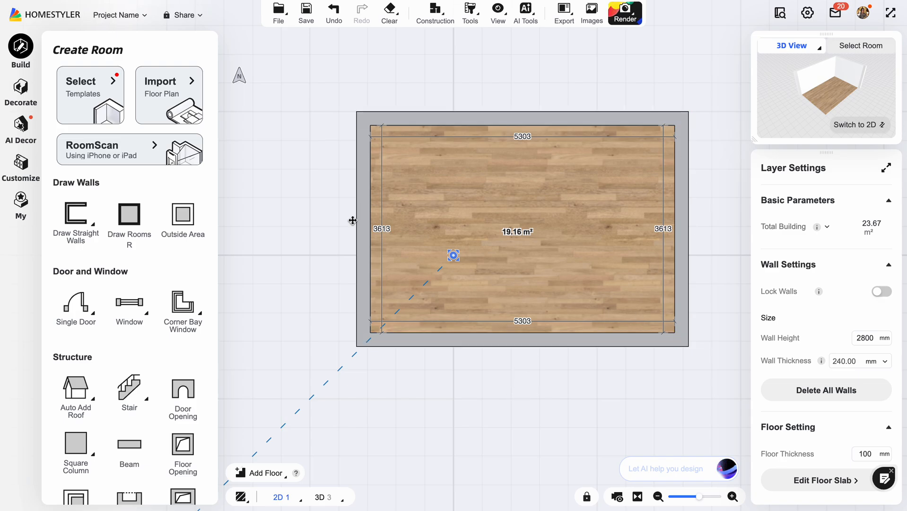
# Set the height of all walls on the floor to 2600 mm.
pyautogui.doubleClick(873, 338)
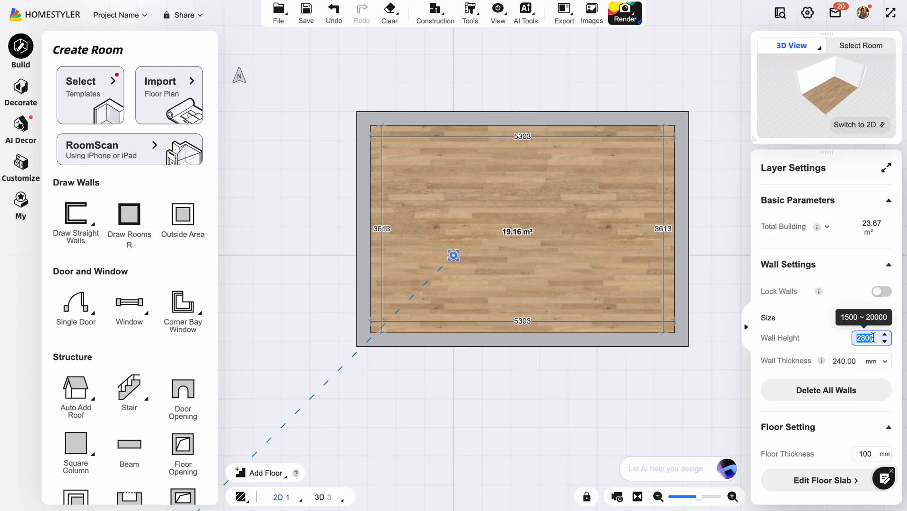
pyautogui.write('2600')
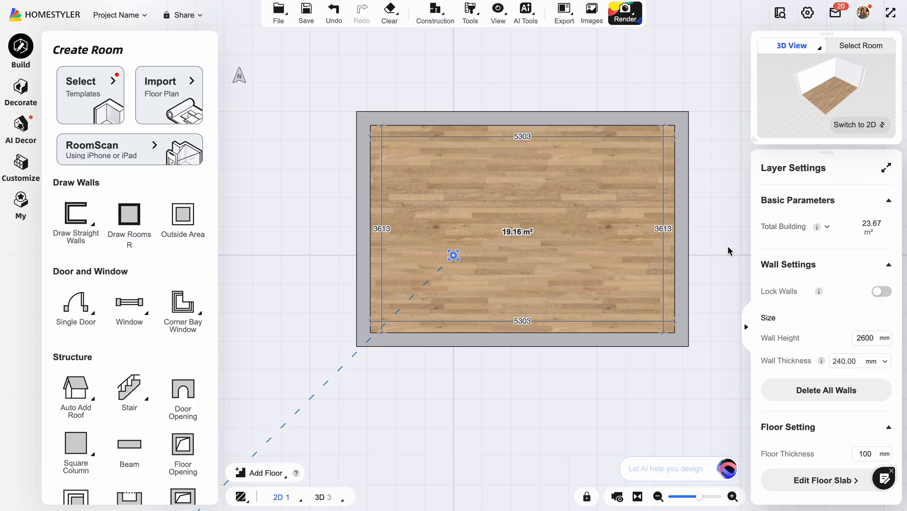
pyautogui.press('Return')
# Shift the room's upper wall by setting the inner distance between the two long walls to 3300 mm.
pyautogui.moveTo(708, 259); pyautogui.dragTo(663, 258)
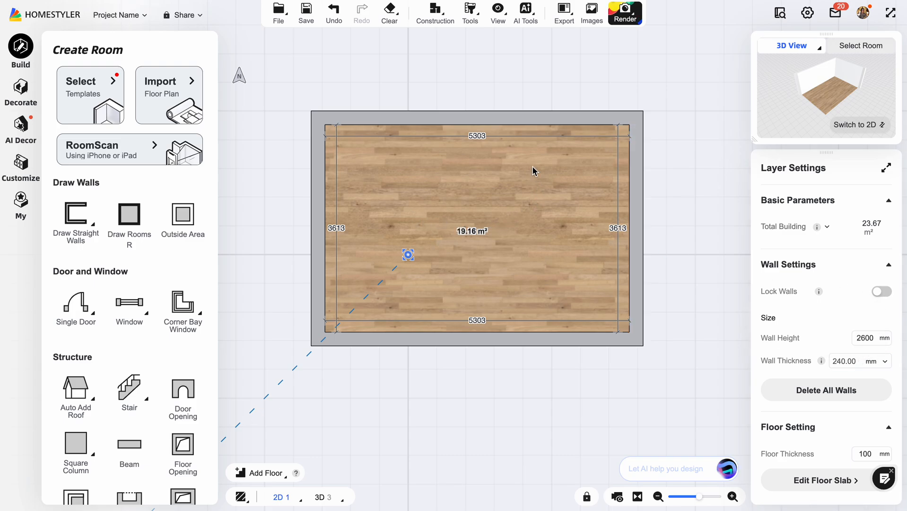
pyautogui.click(507, 118)
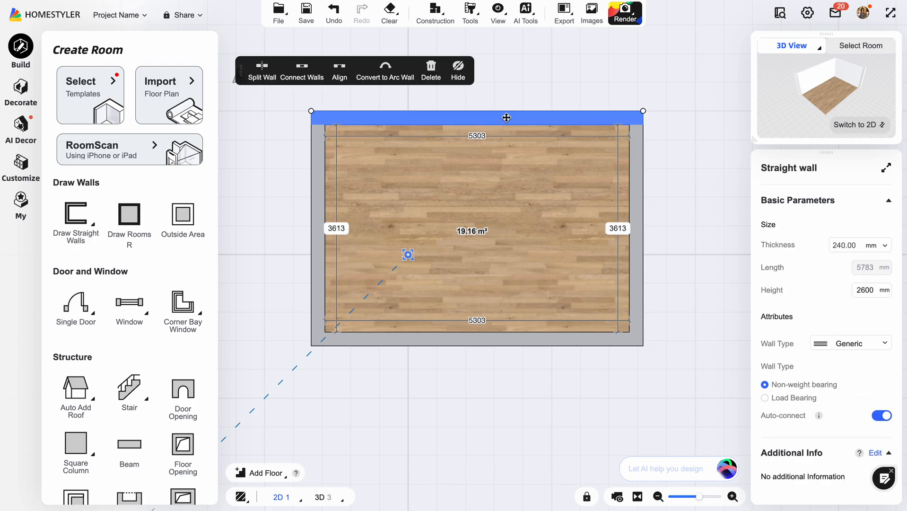
pyautogui.click(620, 229)
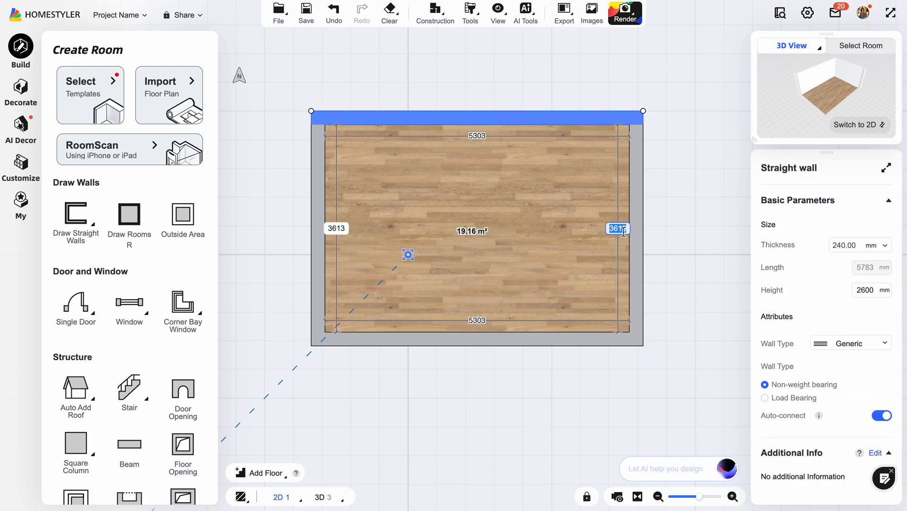
pyautogui.write('3')
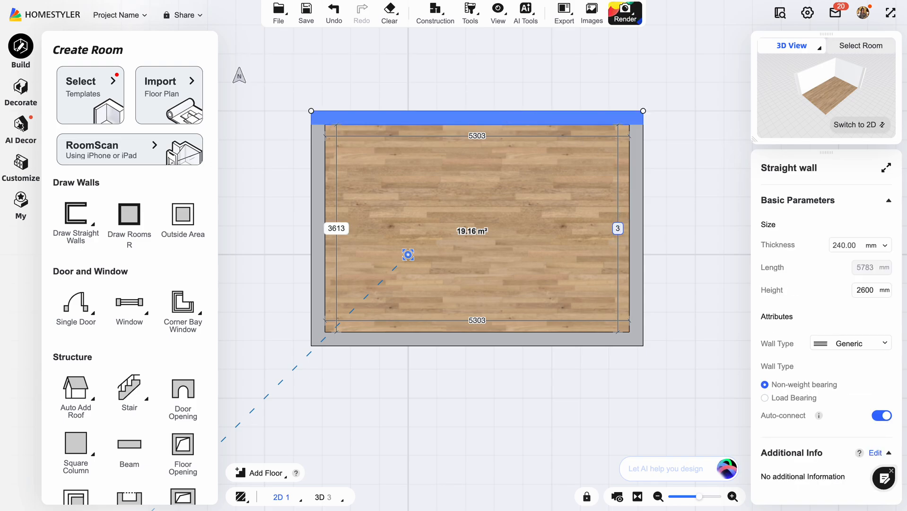
pyautogui.write('300')
pyautogui.press('Return')
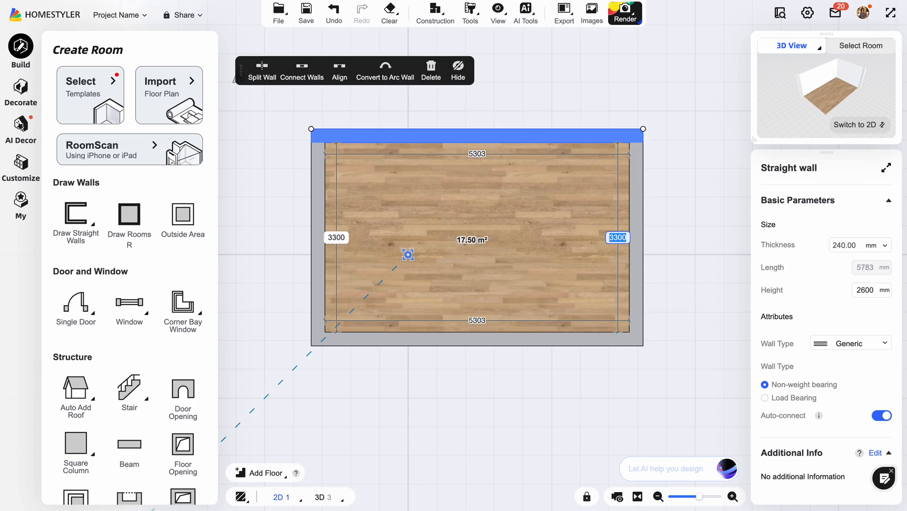
# Shift the room's right short wall by setting the inner distance between the two short walls to 5000 mm.
pyautogui.click(636, 263)
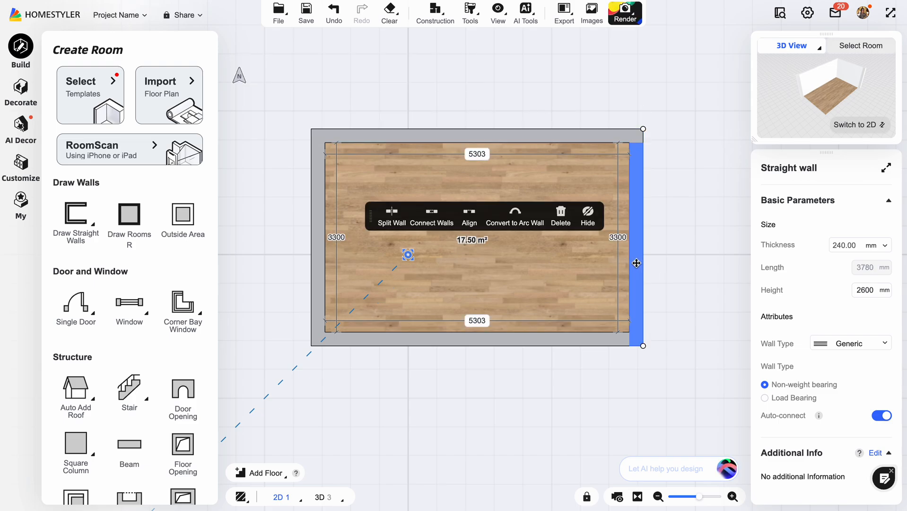
pyautogui.click(478, 165)
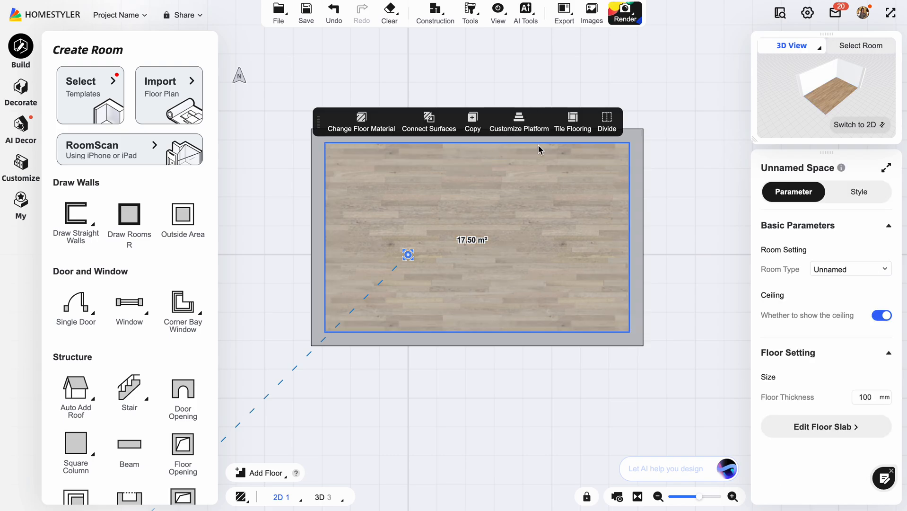
pyautogui.click(636, 202)
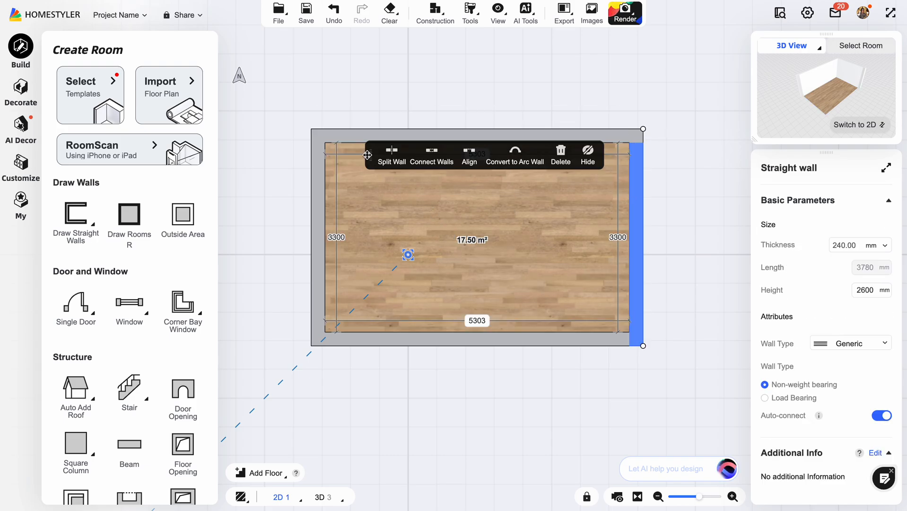
pyautogui.moveTo(367, 156); pyautogui.dragTo(534, 64)
pyautogui.click(481, 150)
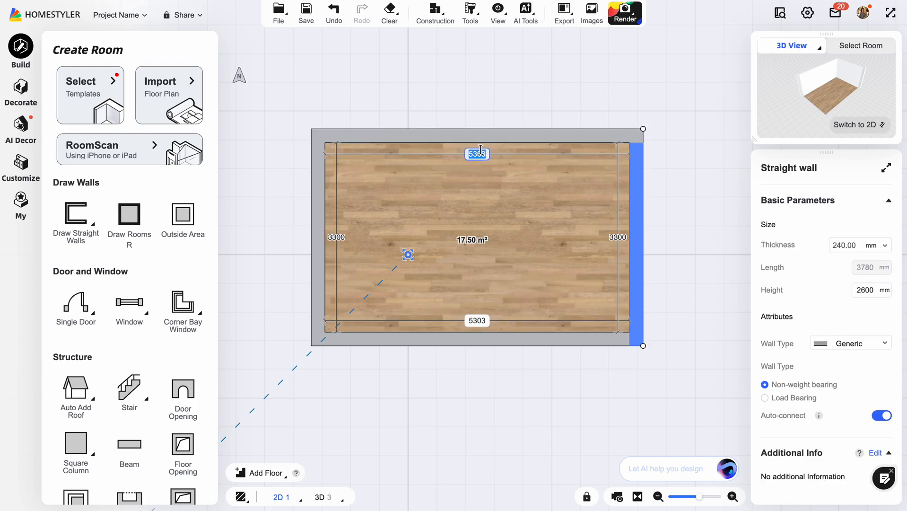
pyautogui.write('5000')
pyautogui.press('Return')
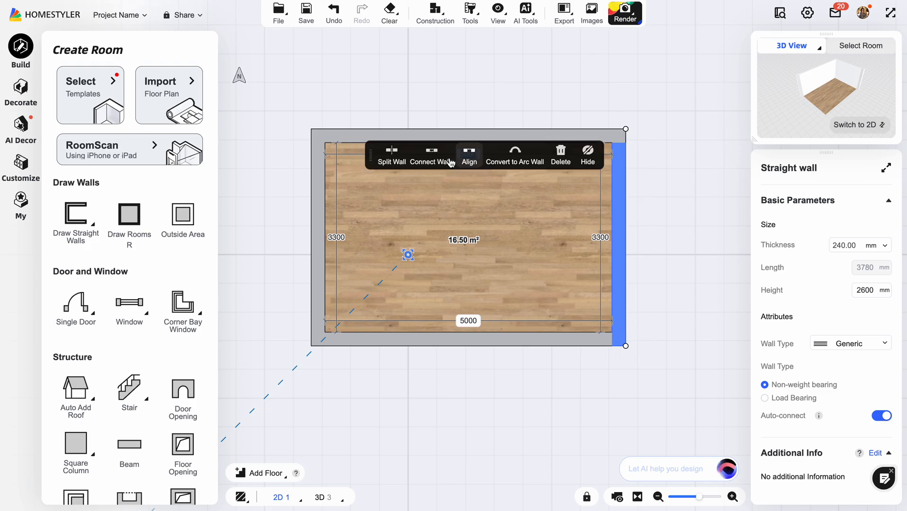
pyautogui.click(495, 412)
pyautogui.moveTo(650, 302); pyautogui.dragTo(650, 275)
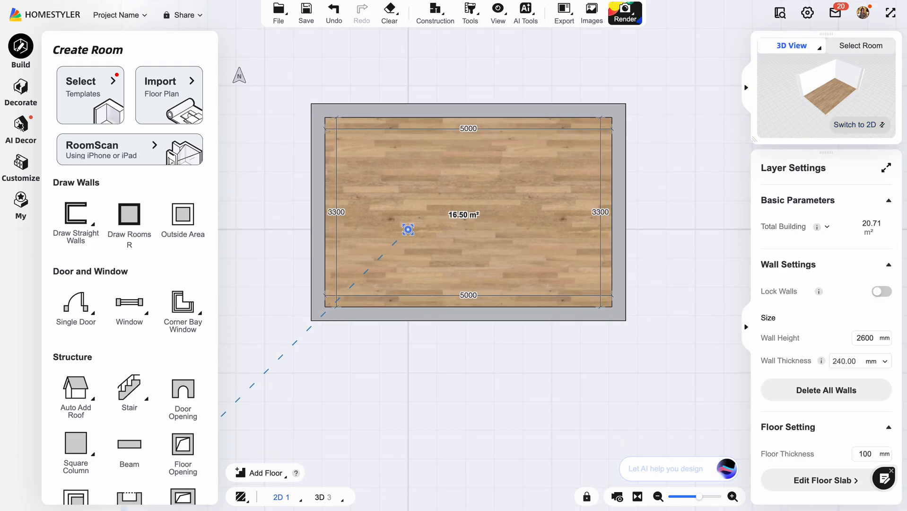
# Display the ceiling plan, and examine the room from different angles in the 3D view.
pyautogui.moveTo(287, 496)
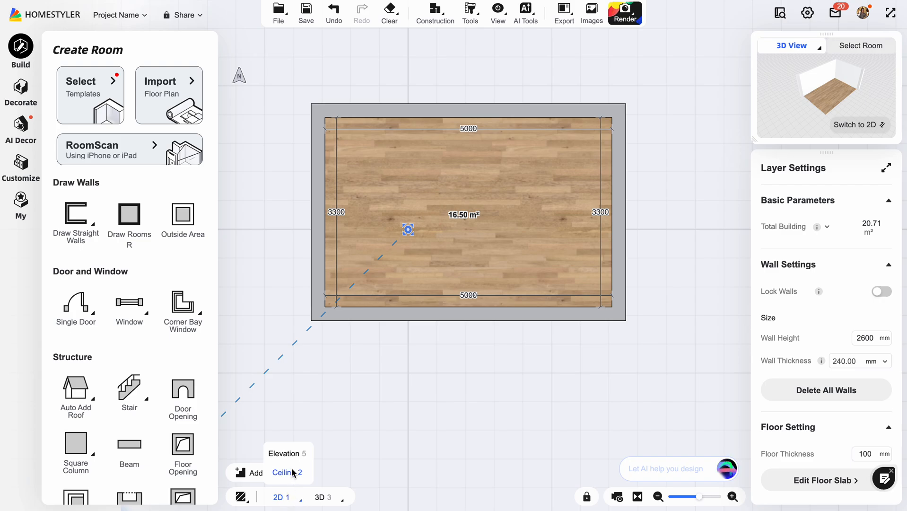
pyautogui.click(290, 472)
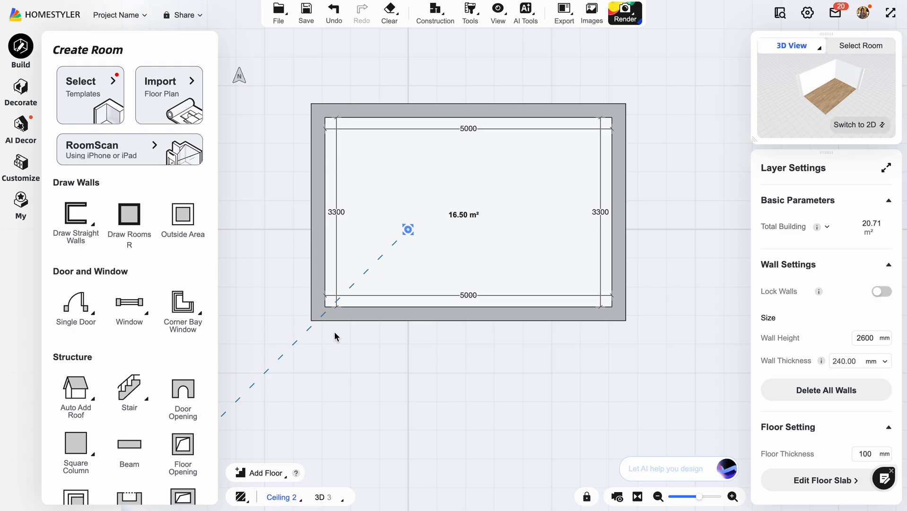
pyautogui.click(322, 497)
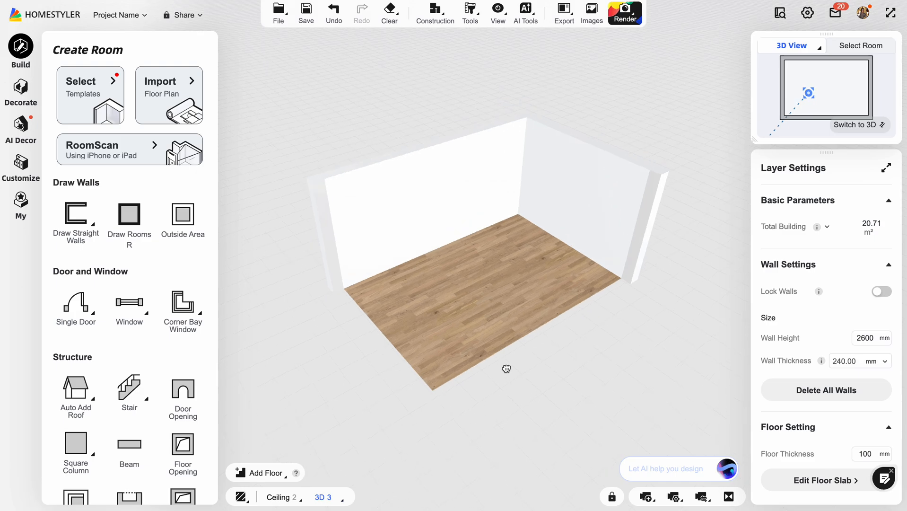
pyautogui.moveTo(506, 366); pyautogui.dragTo(229, 366)
pyautogui.moveTo(596, 333); pyautogui.dragTo(335, 283)
pyautogui.moveTo(640, 232); pyautogui.dragTo(333, 320)
pyautogui.moveTo(543, 273); pyautogui.dragTo(446, 225)
# Look around the room's interior in the Roam view.
pyautogui.moveTo(318, 507)
pyautogui.click(326, 472)
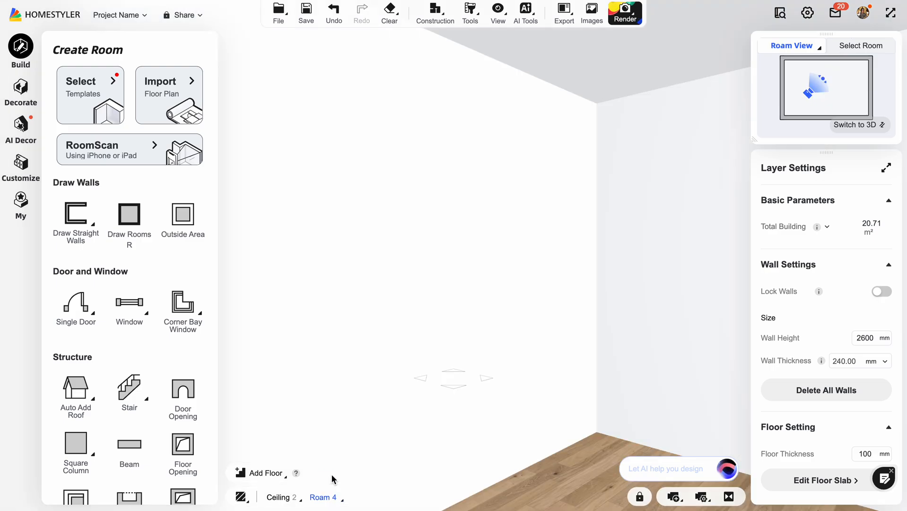
pyautogui.moveTo(583, 327); pyautogui.dragTo(339, 302)
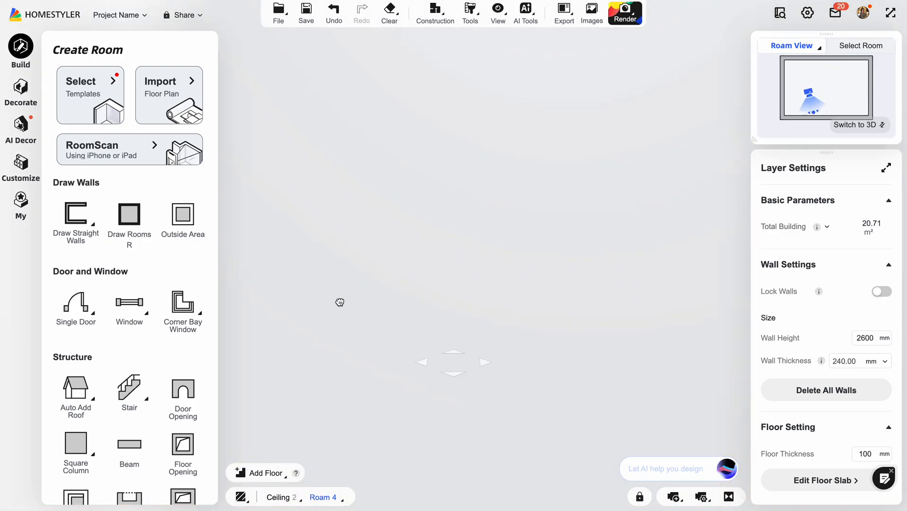
pyautogui.moveTo(554, 297); pyautogui.dragTo(719, 242)
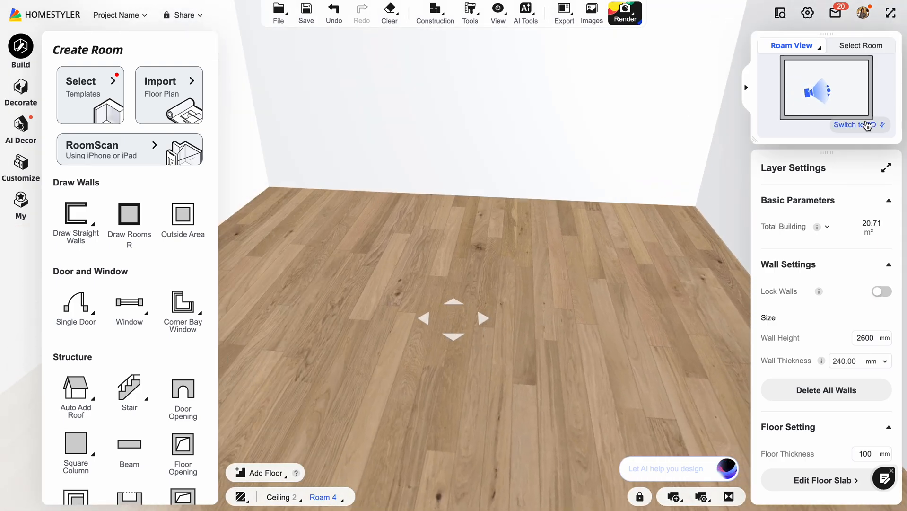
pyautogui.moveTo(598, 213); pyautogui.dragTo(686, 251)
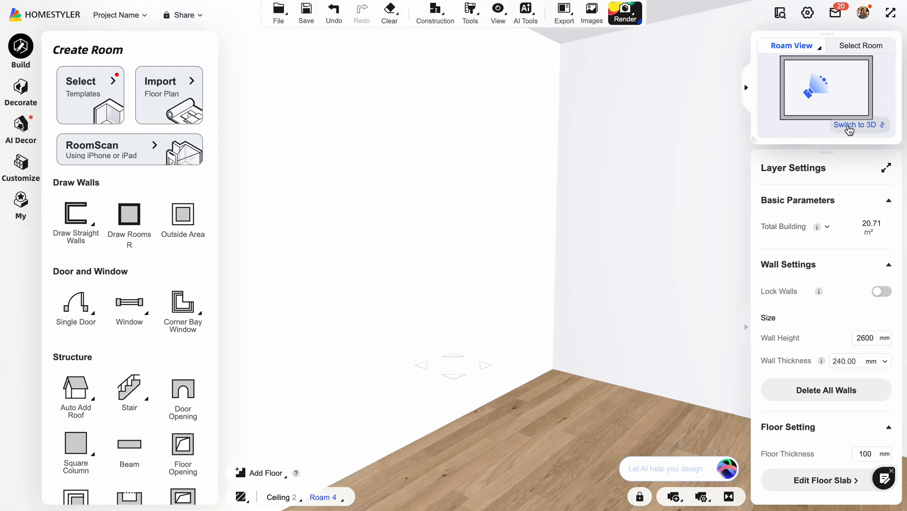
# Place a single door in the lower wall of the 2D plan, 2500 mm from the right wall's inner face.
pyautogui.moveTo(286, 499)
pyautogui.click(284, 472)
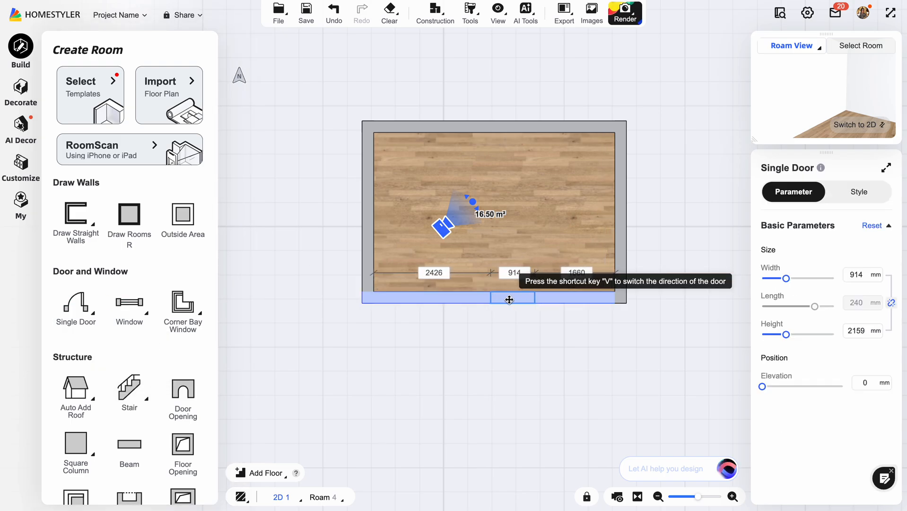
pyautogui.click(485, 301)
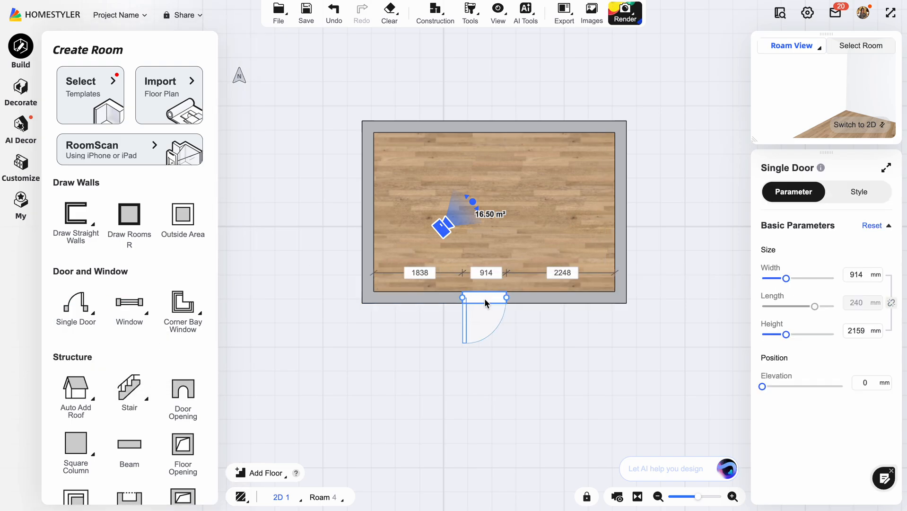
pyautogui.click(561, 271)
pyautogui.write('2500')
pyautogui.press('Return')
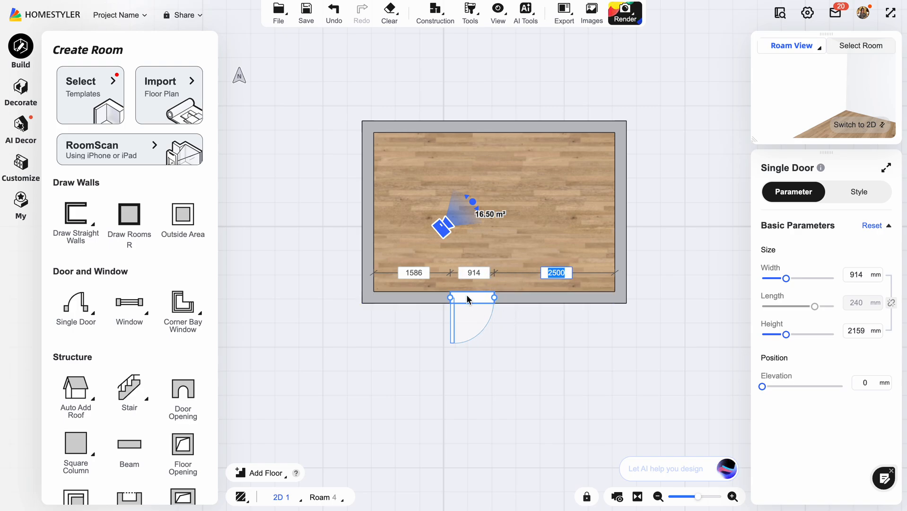
# Set the single door's width to 900 mm.
pyautogui.click(480, 272)
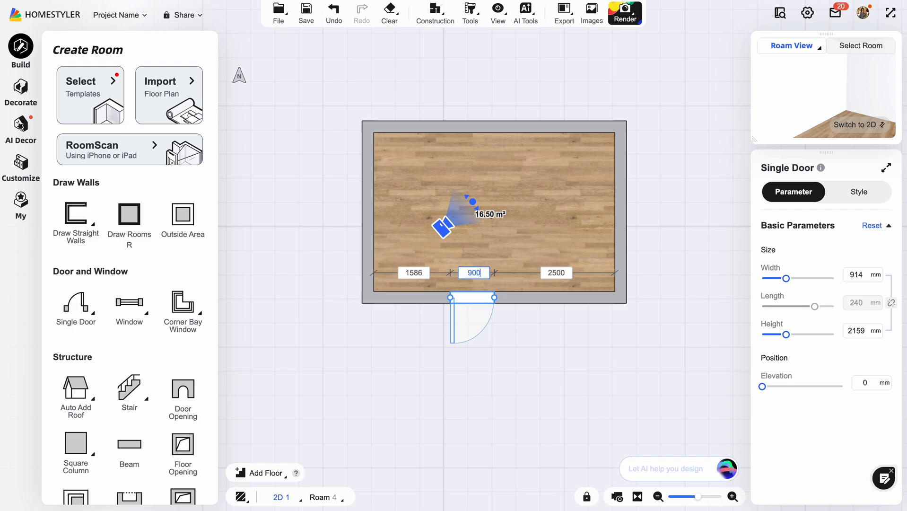
pyautogui.press('Return')
pyautogui.click(521, 354)
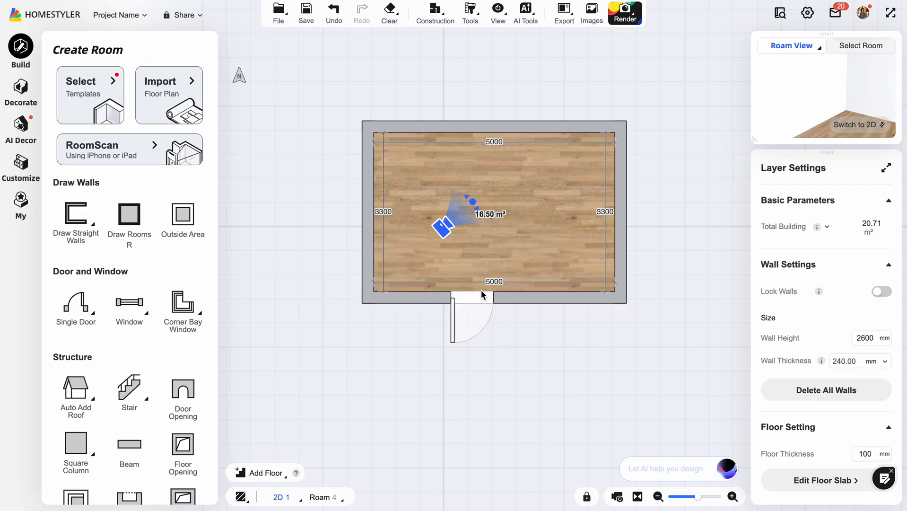
pyautogui.click(482, 301)
pyautogui.click(536, 350)
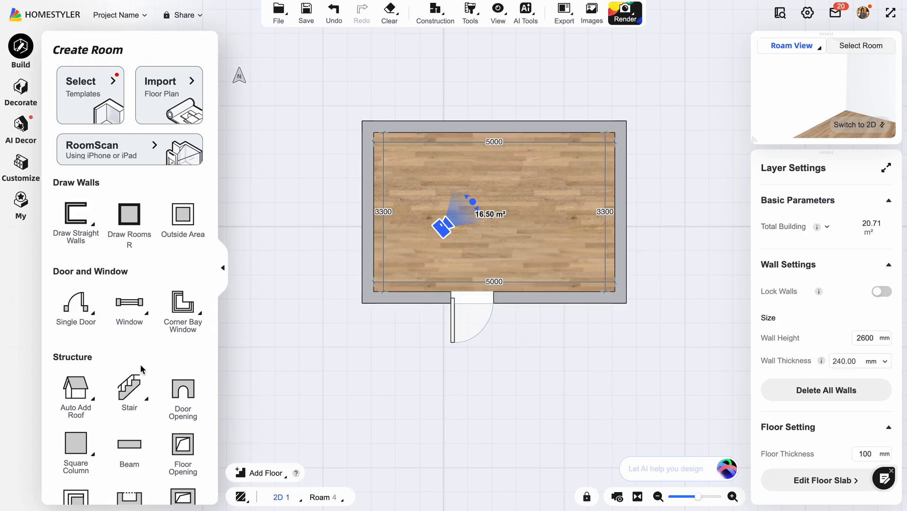
# Insert a standard window in the right wall and set its width to 1200 mm.
pyautogui.click(142, 307)
pyautogui.click(627, 200)
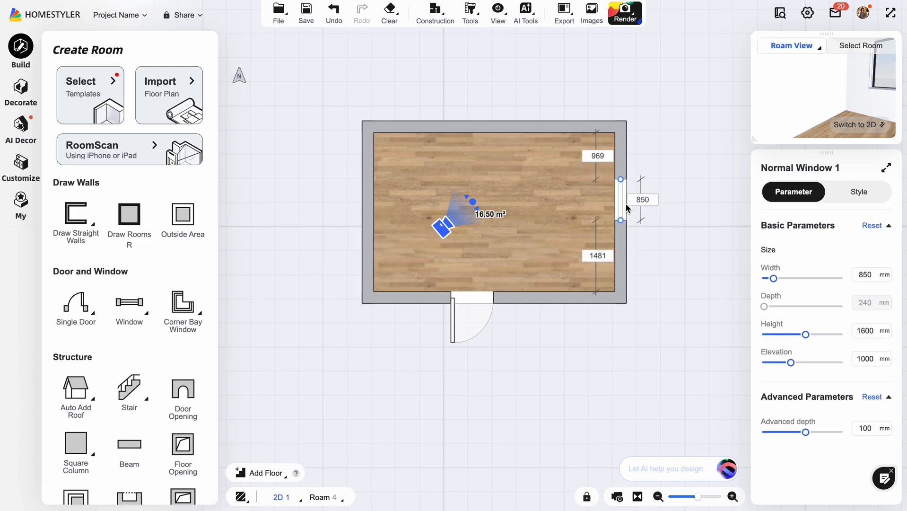
pyautogui.click(643, 198)
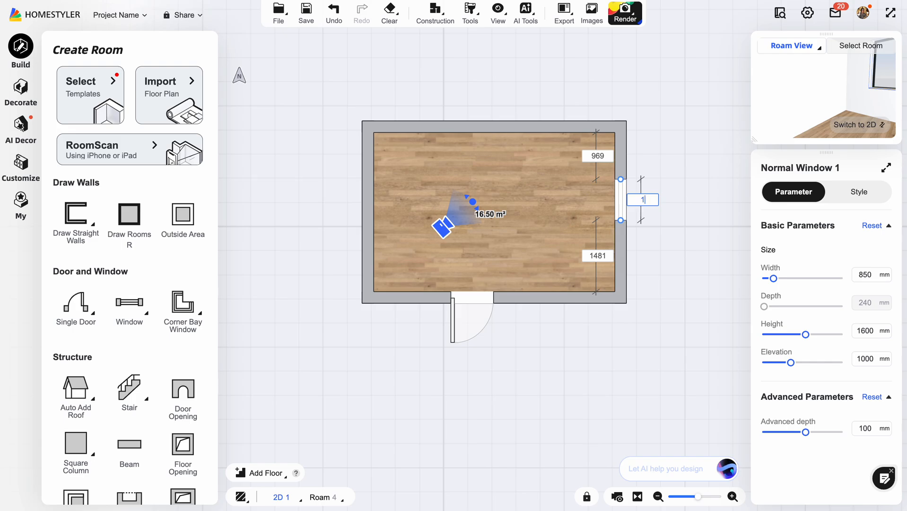
pyautogui.press('Return')
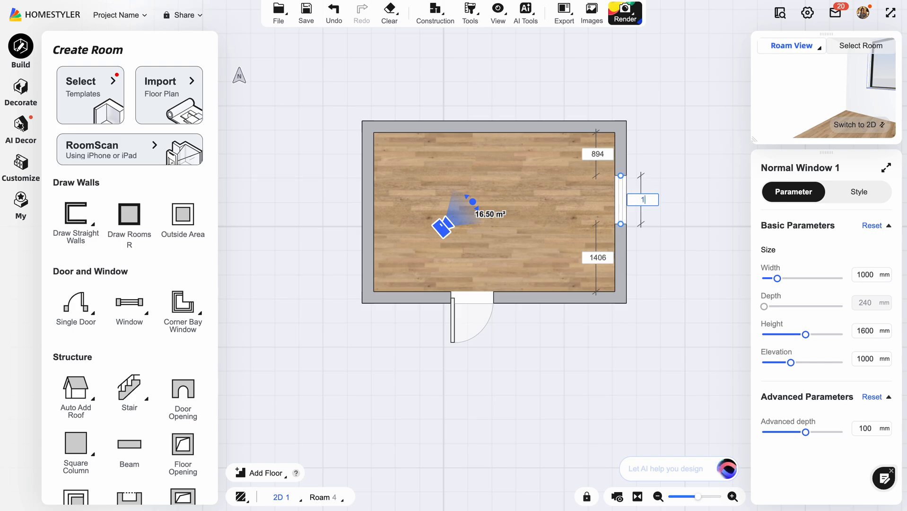
pyautogui.press('Return')
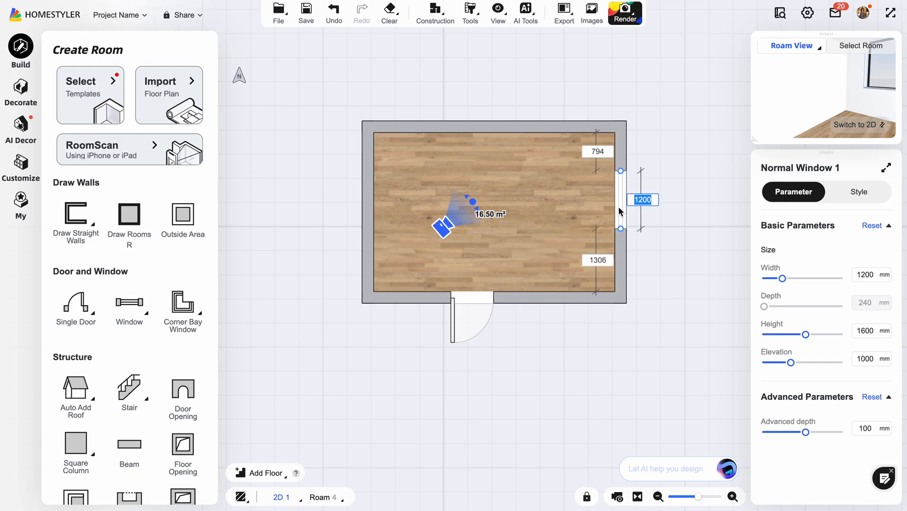
# Set the distance from the window to the upper wall's inner face to 1000 mm.
pyautogui.click(602, 148)
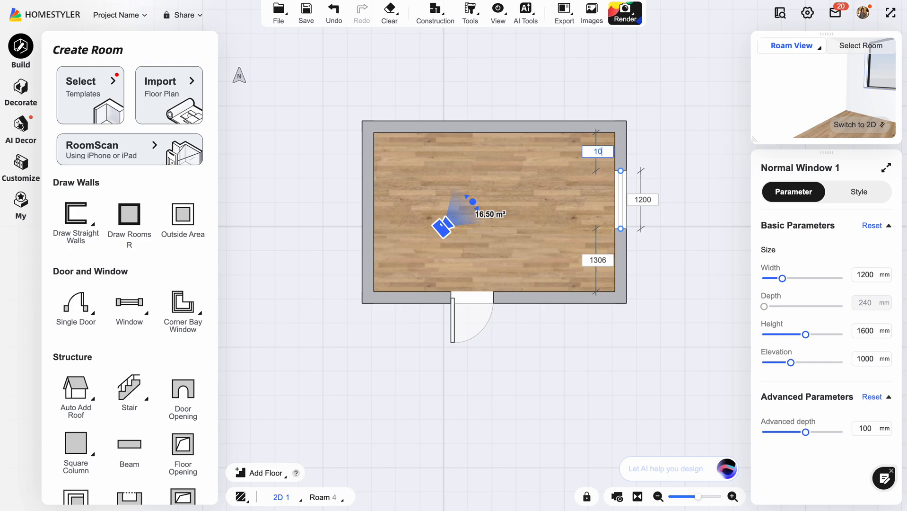
pyautogui.press('Return')
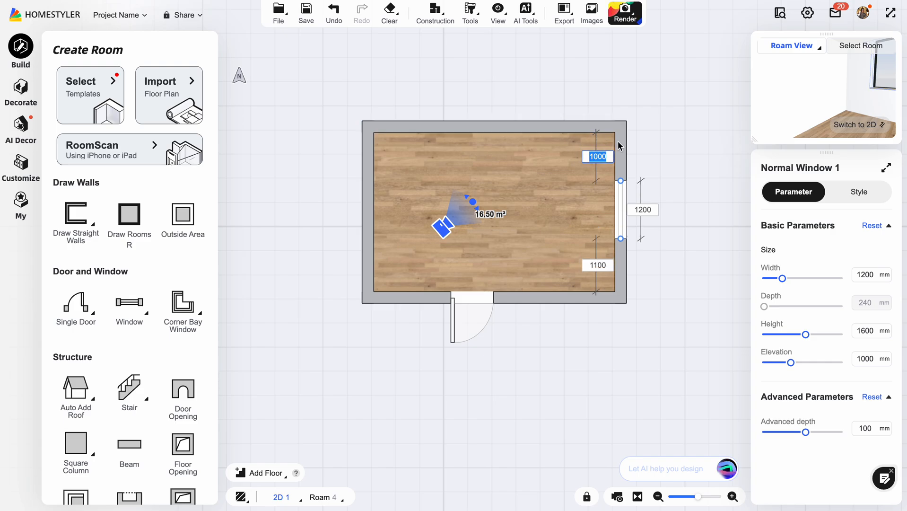
pyautogui.click(679, 140)
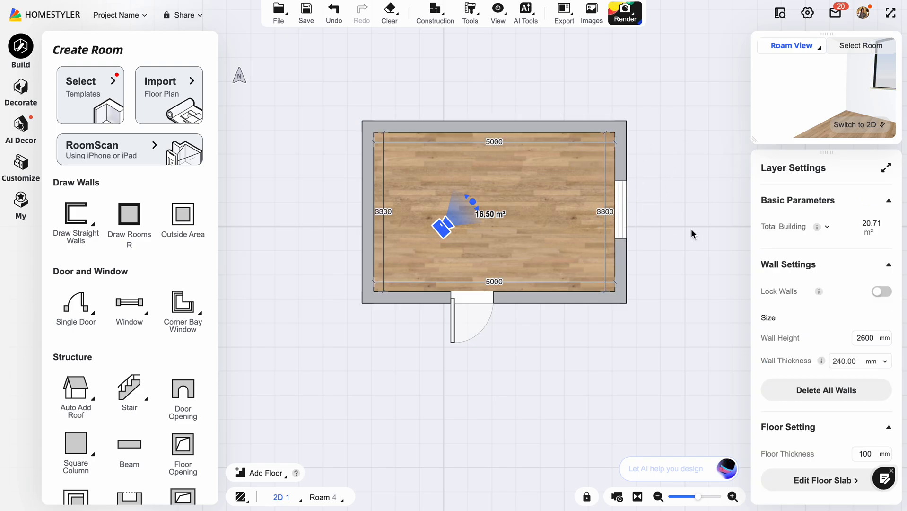
# Set the window's elevation to 800 mm in the Roam view.
pyautogui.click(854, 125)
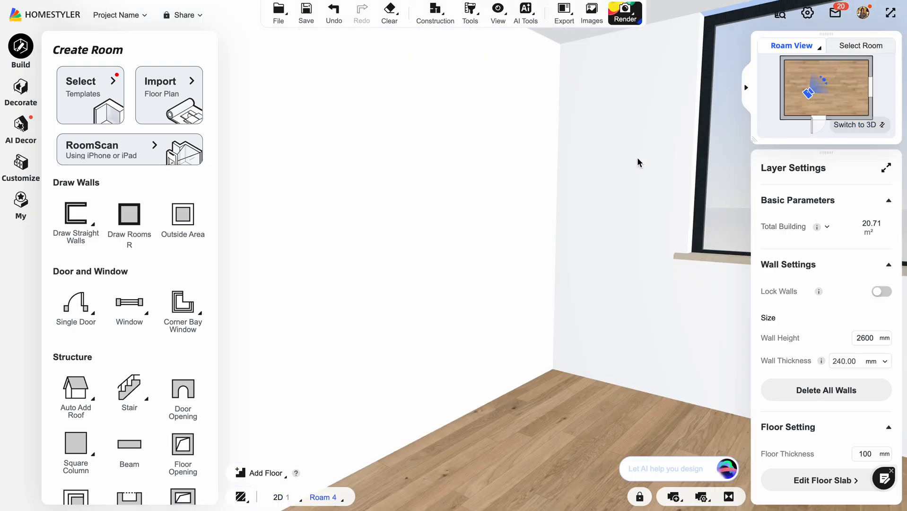
pyautogui.moveTo(638, 162); pyautogui.dragTo(582, 186)
pyautogui.click(570, 233)
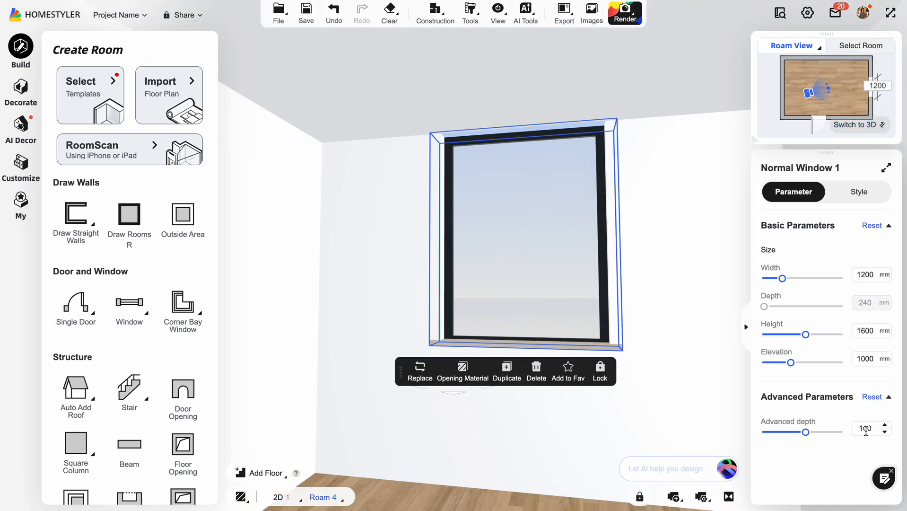
pyautogui.click(867, 359)
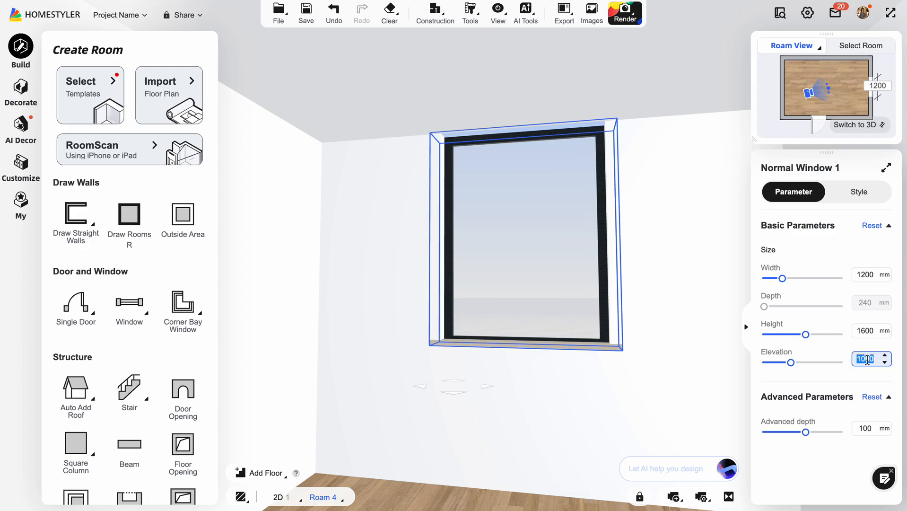
pyautogui.press('Return')
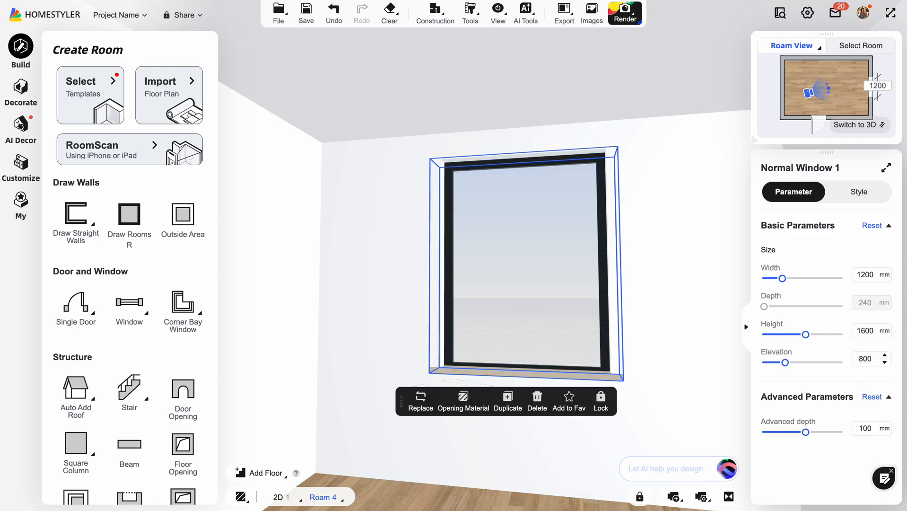
# Replace the brown wooden door with a plain white swing door from the Model Library.
pyautogui.moveTo(677, 149); pyautogui.dragTo(554, 26)
pyautogui.click(581, 232)
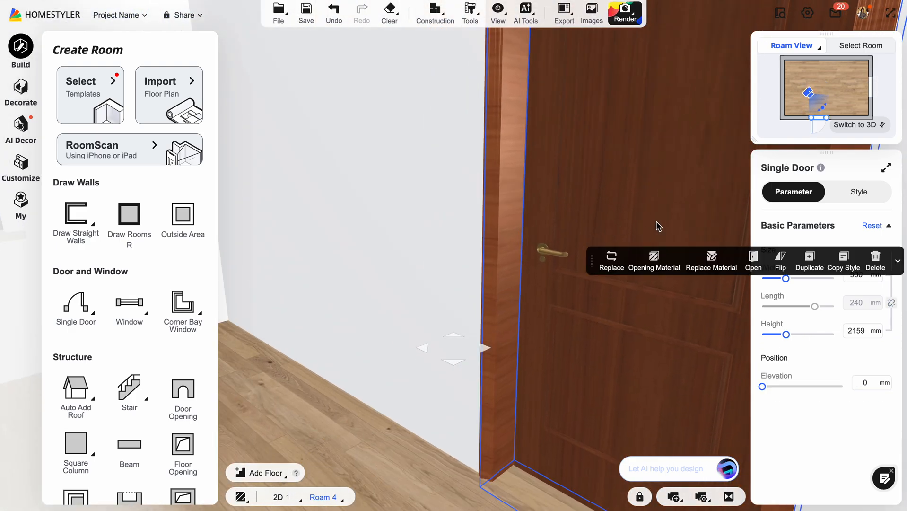
pyautogui.click(620, 264)
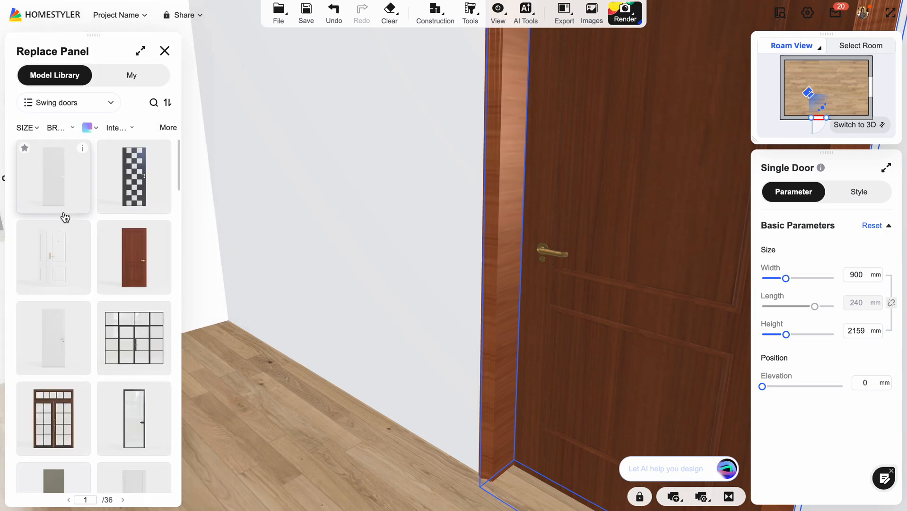
pyautogui.click(58, 337)
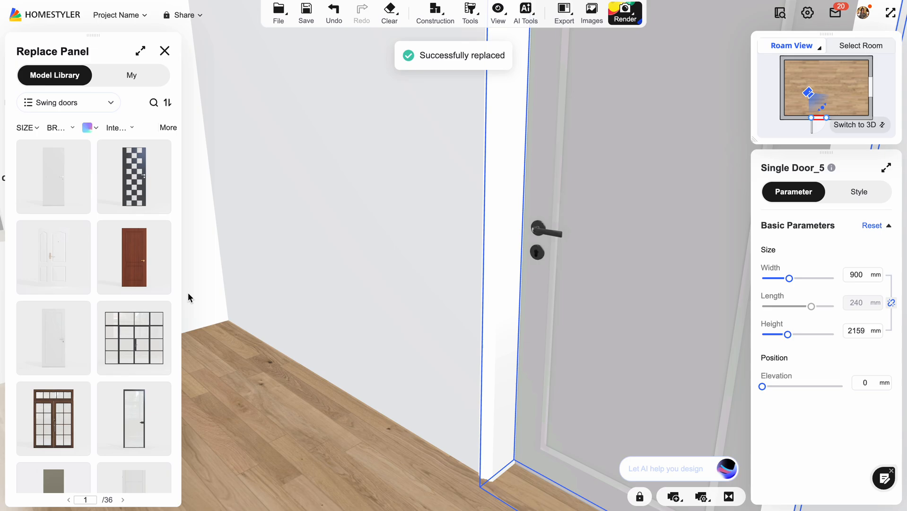
# Open the replacement models for the window and filter the Model Library to the French Window category.
pyautogui.moveTo(320, 186); pyautogui.dragTo(467, 159)
pyautogui.click(467, 159)
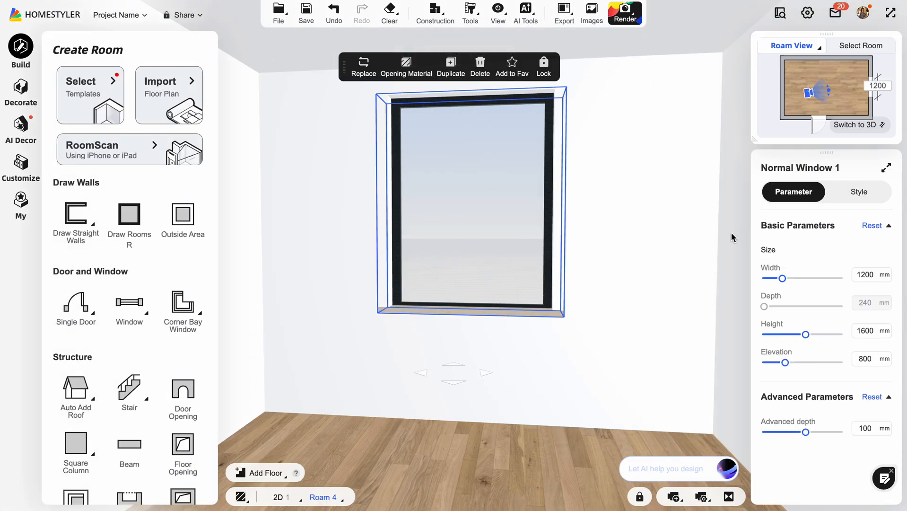
pyautogui.click(366, 67)
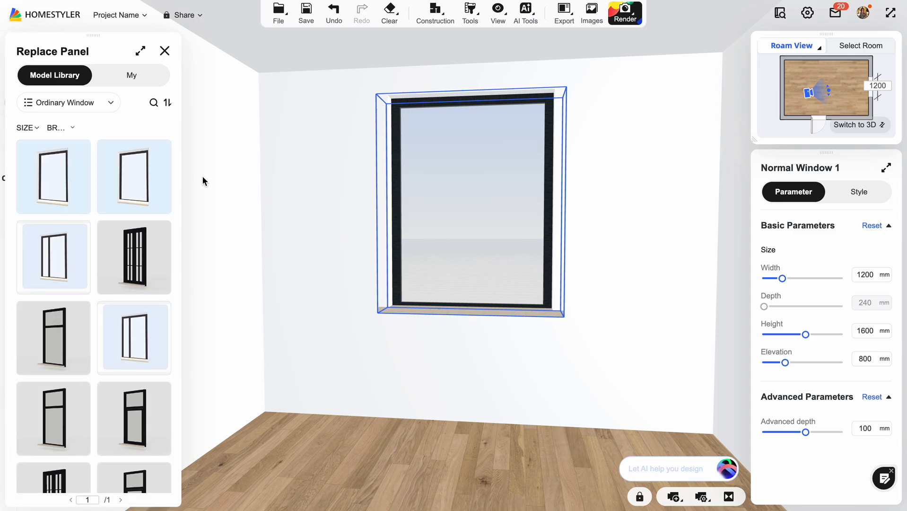
pyautogui.scroll(-2, 113, 265)
pyautogui.scroll(2, 105, 299)
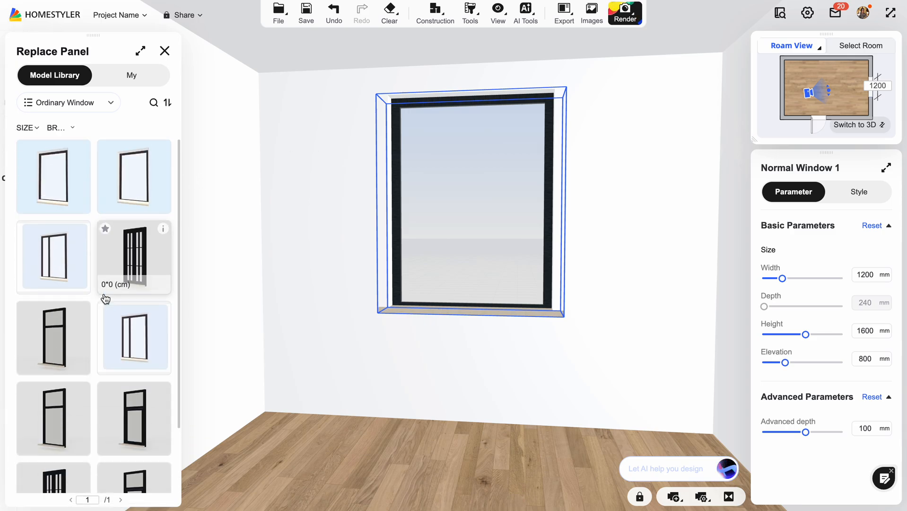
pyautogui.click(90, 102)
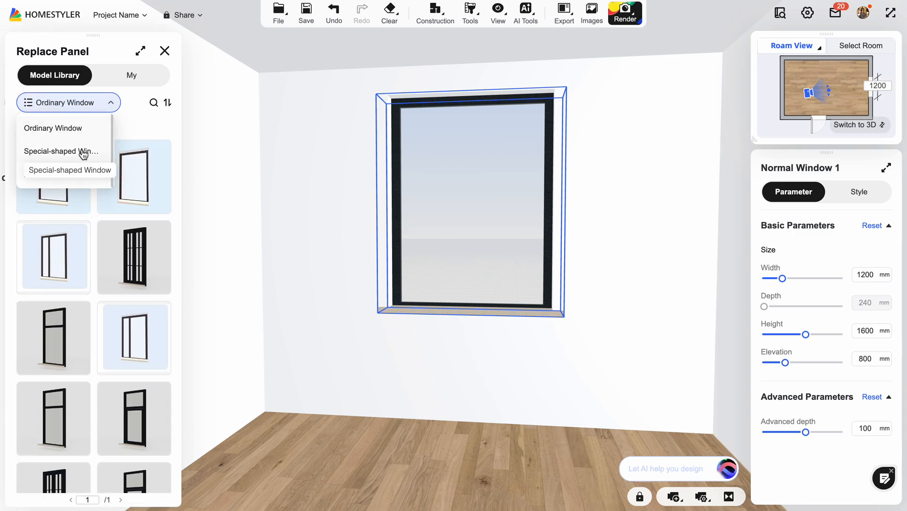
pyautogui.click(79, 174)
pyautogui.click(91, 99)
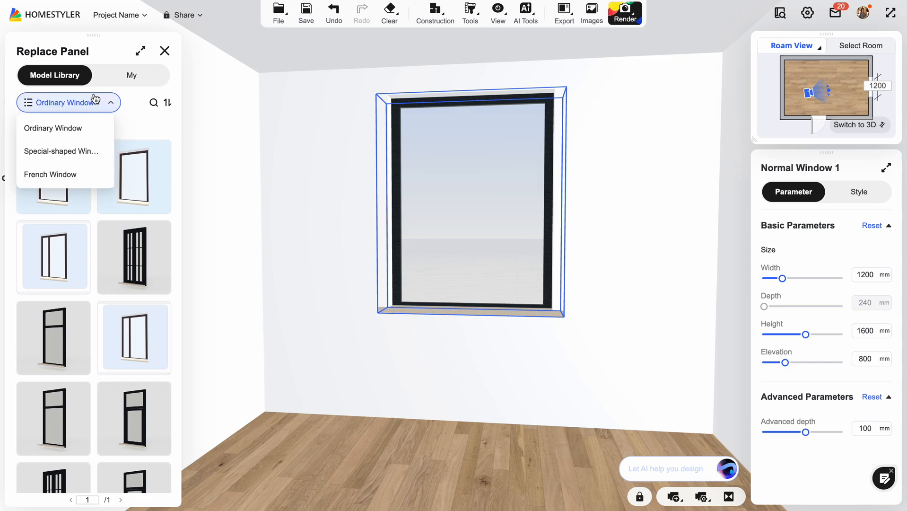
pyautogui.click(91, 106)
pyautogui.click(111, 105)
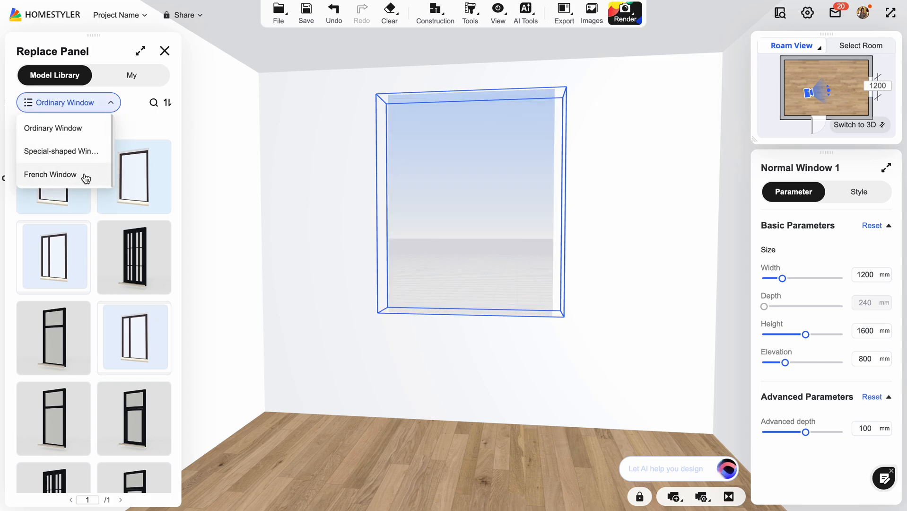
pyautogui.click(84, 173)
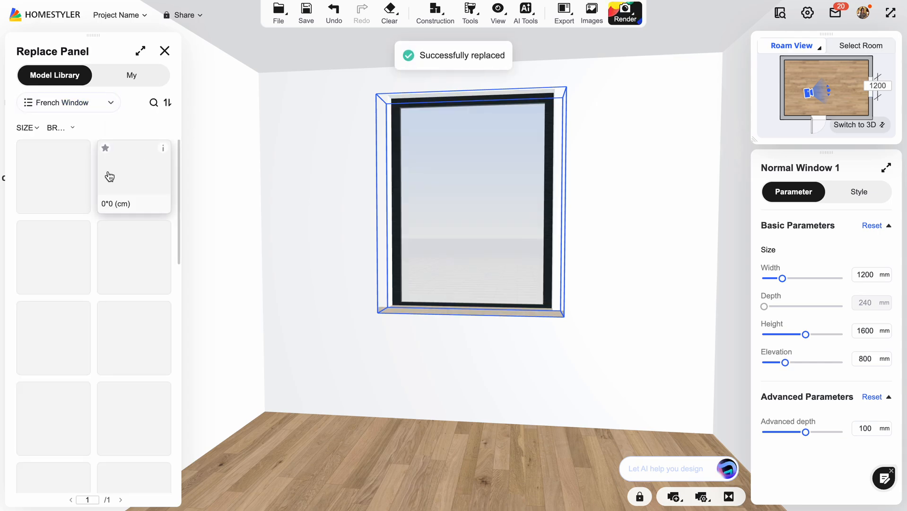
# Replace the window with a black-framed French window that has three columns and a lower row of panes.
pyautogui.scroll(-2, 76, 288)
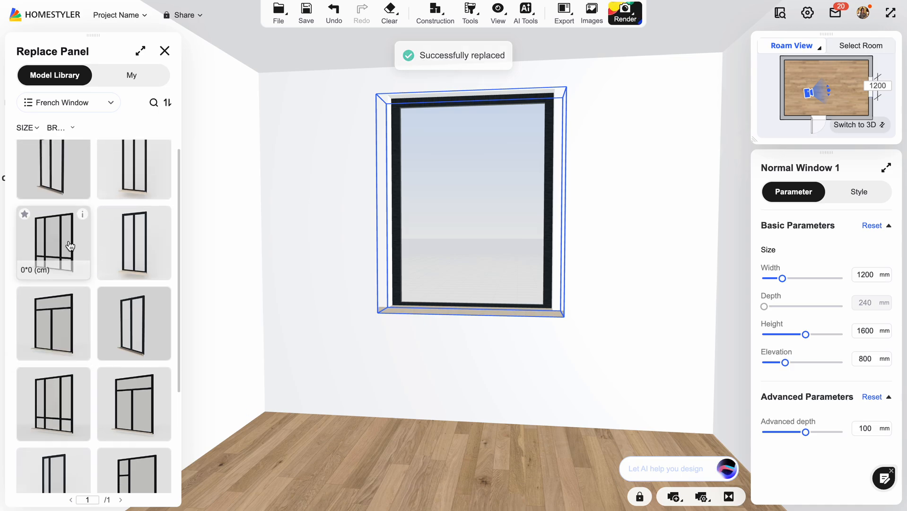
pyautogui.click(152, 239)
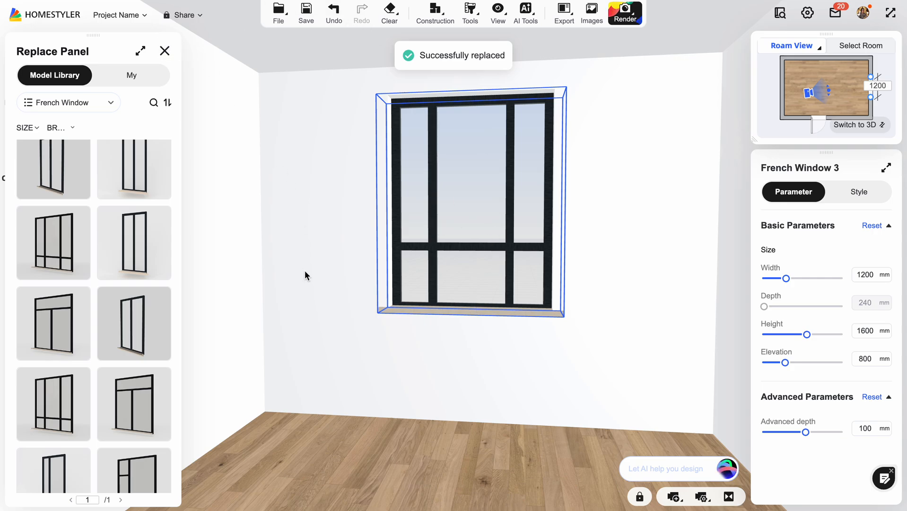
pyautogui.moveTo(308, 283); pyautogui.dragTo(494, 223)
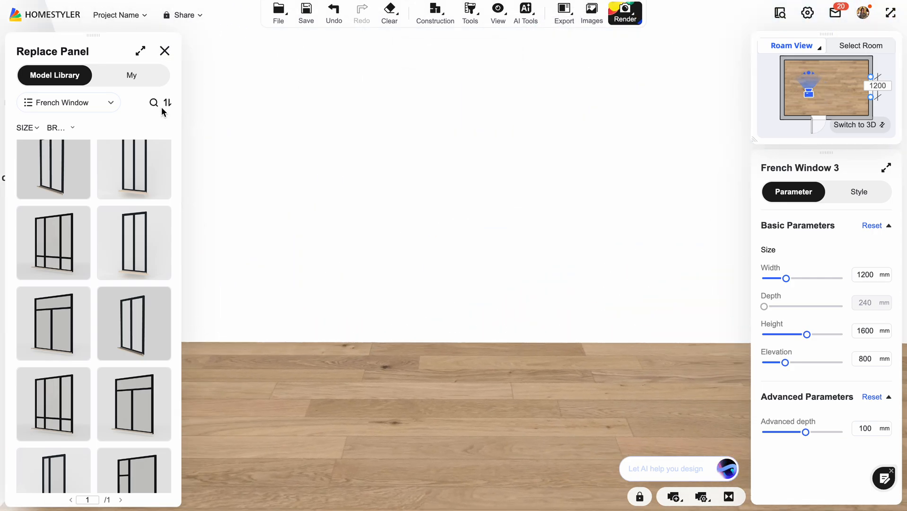
pyautogui.click(165, 51)
# Insert a corner bay window at the room's upper-left corner in the 2D plan.
pyautogui.click(878, 124)
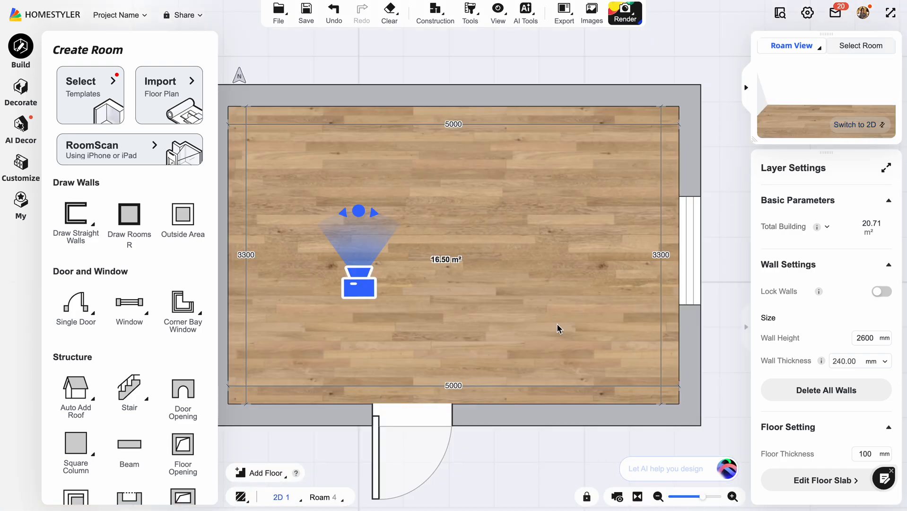
pyautogui.scroll(-5, 558, 326)
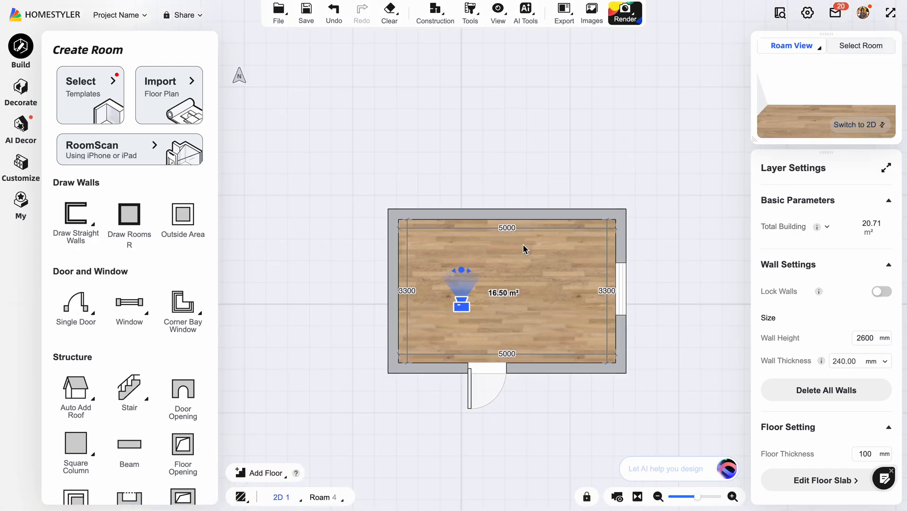
pyautogui.moveTo(678, 242); pyautogui.dragTo(668, 160)
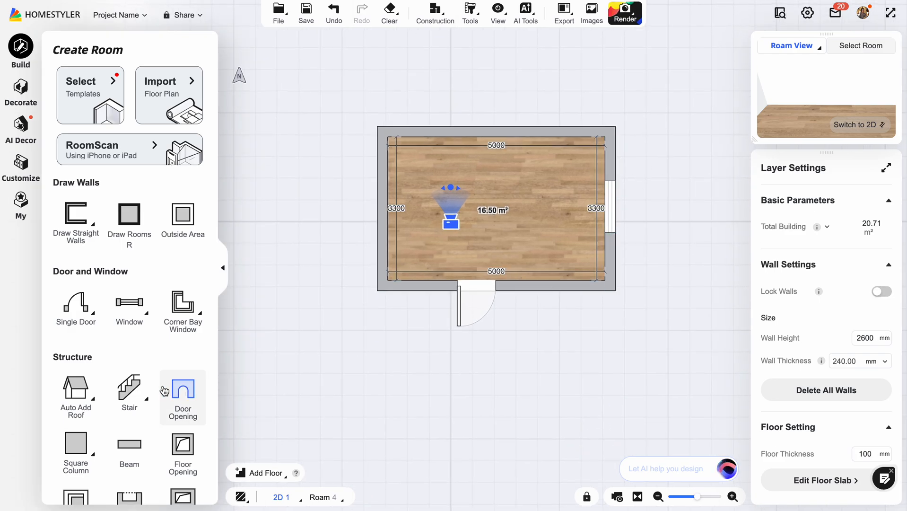
pyautogui.moveTo(129, 305)
pyautogui.scroll(-2, 135, 340)
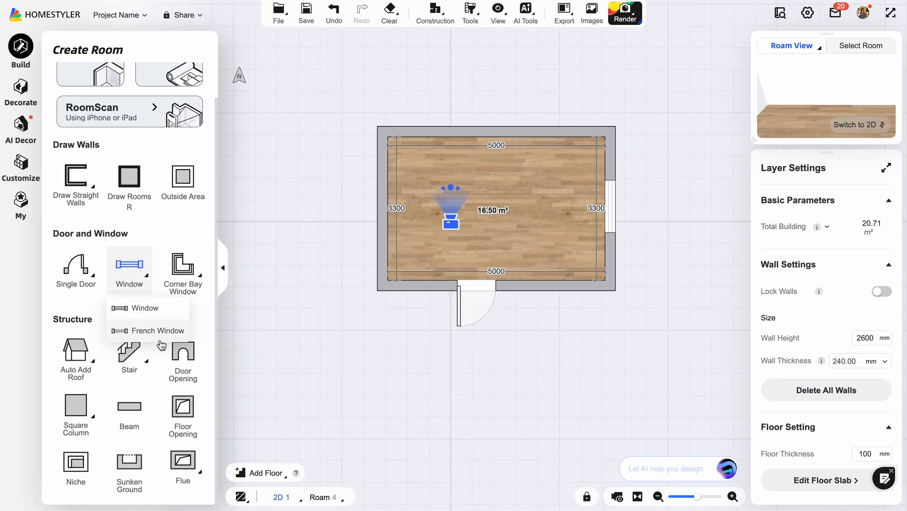
pyautogui.moveTo(87, 379)
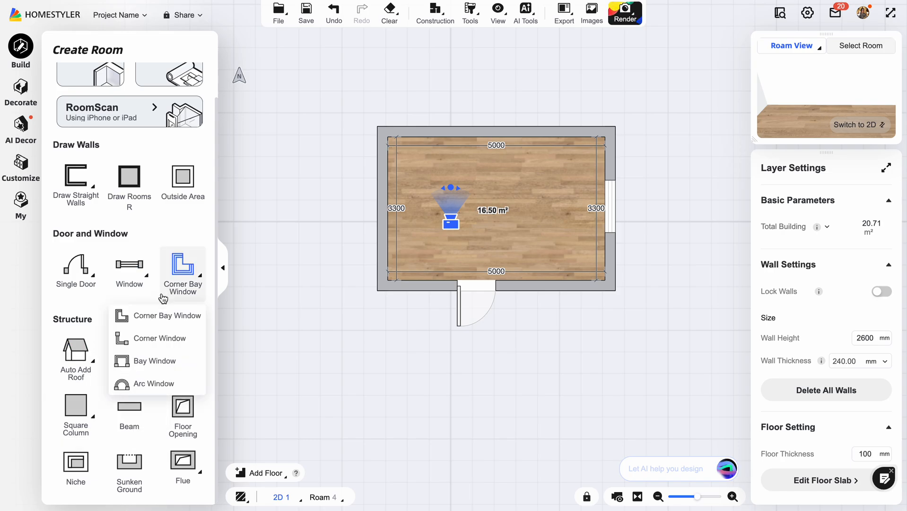
pyautogui.moveTo(132, 365)
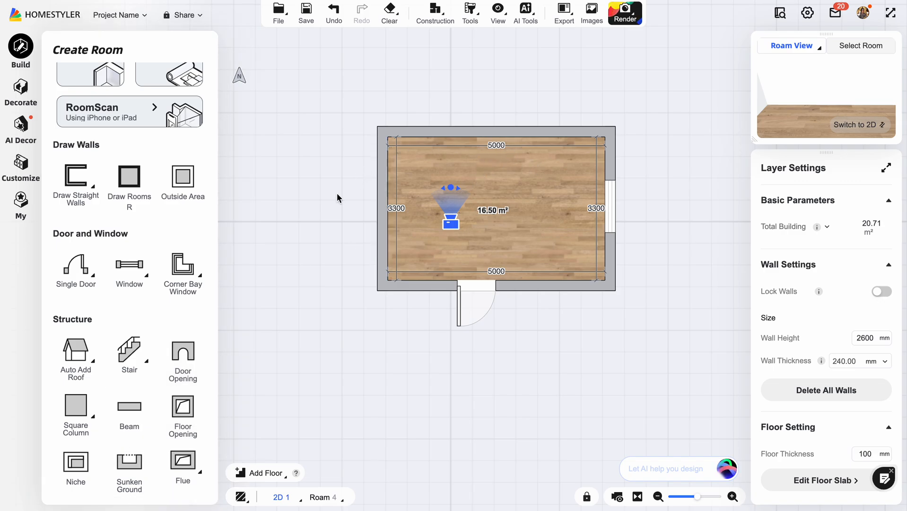
pyautogui.click(183, 278)
pyautogui.click(387, 134)
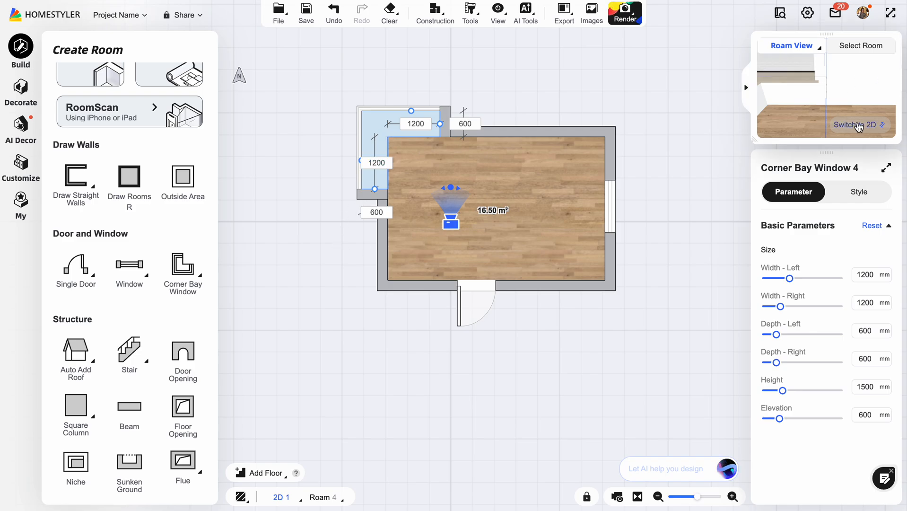
# Inspect the corner bay window and the rest of the room from inside in the Roam view.
pyautogui.click(857, 125)
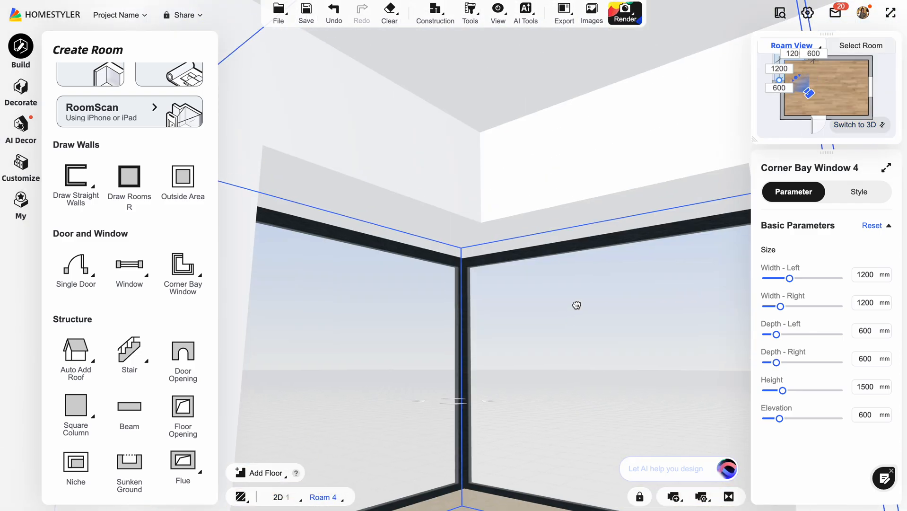
pyautogui.moveTo(577, 306); pyautogui.dragTo(364, 248)
pyautogui.moveTo(610, 362); pyautogui.dragTo(416, 341)
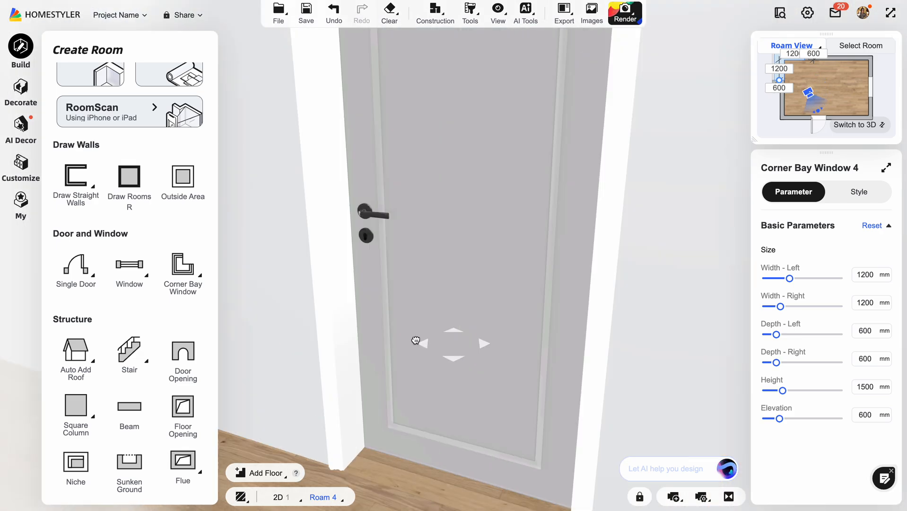
pyautogui.moveTo(597, 342); pyautogui.dragTo(364, 355)
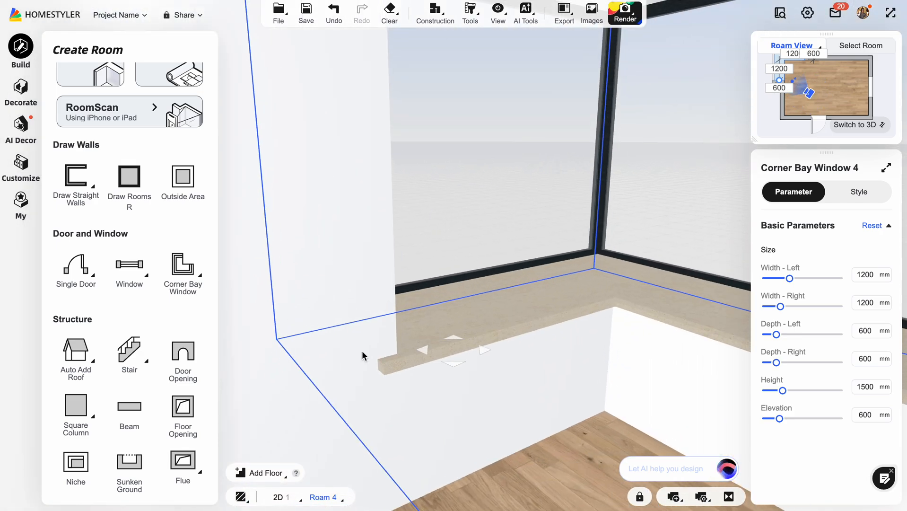
pyautogui.moveTo(596, 436); pyautogui.dragTo(567, 502)
pyautogui.click(863, 124)
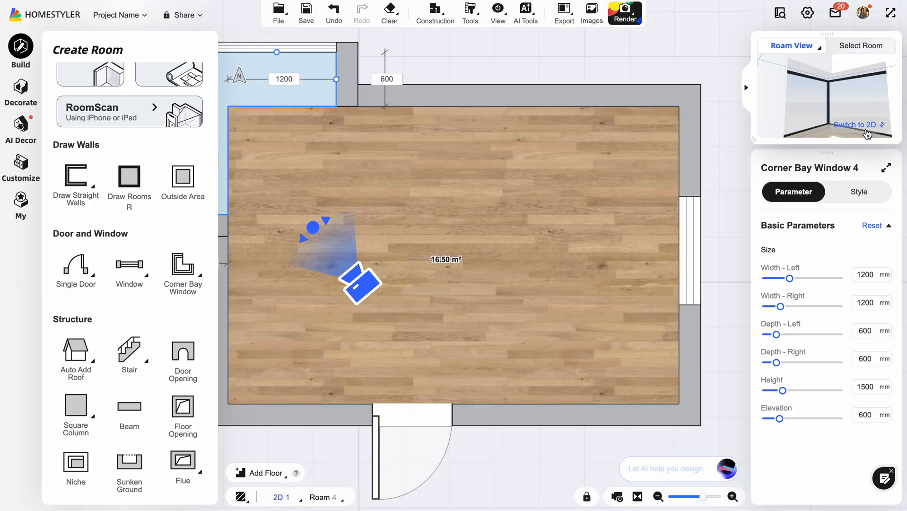
pyautogui.scroll(-5, 401, 242)
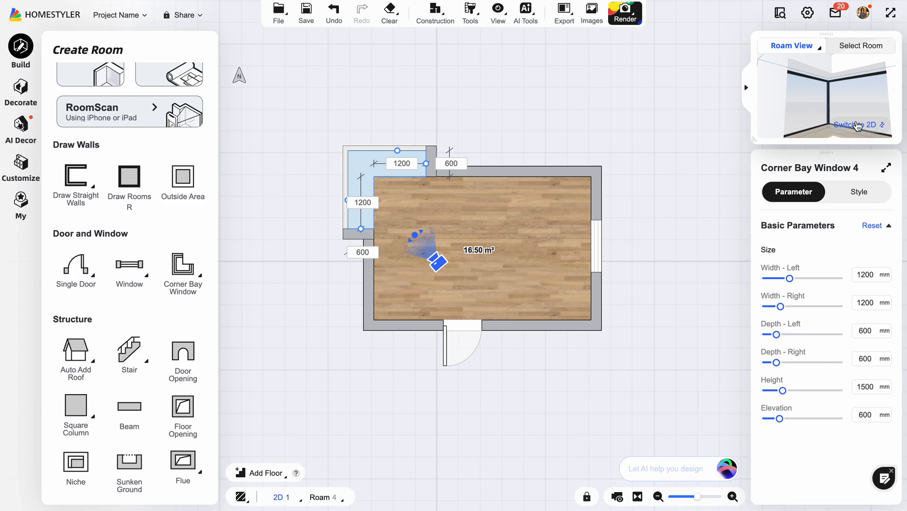
pyautogui.click(858, 125)
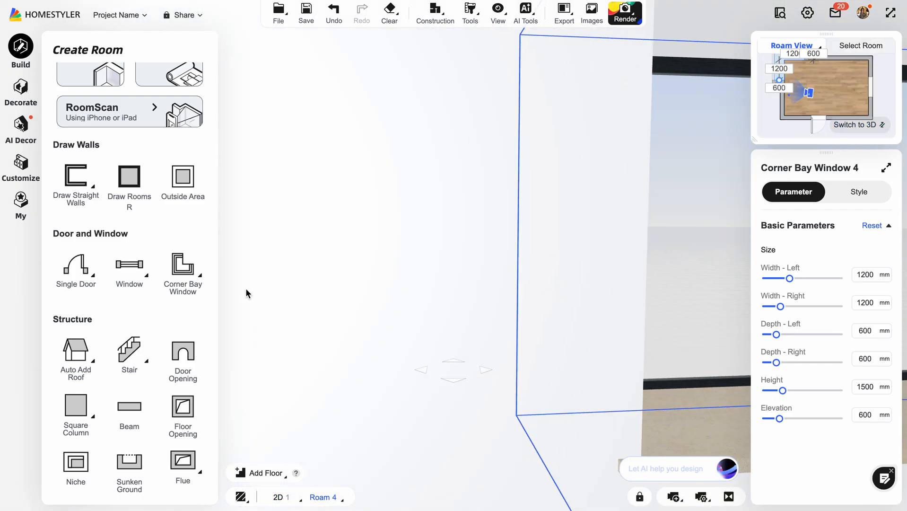
pyautogui.moveTo(246, 289); pyautogui.dragTo(610, 280)
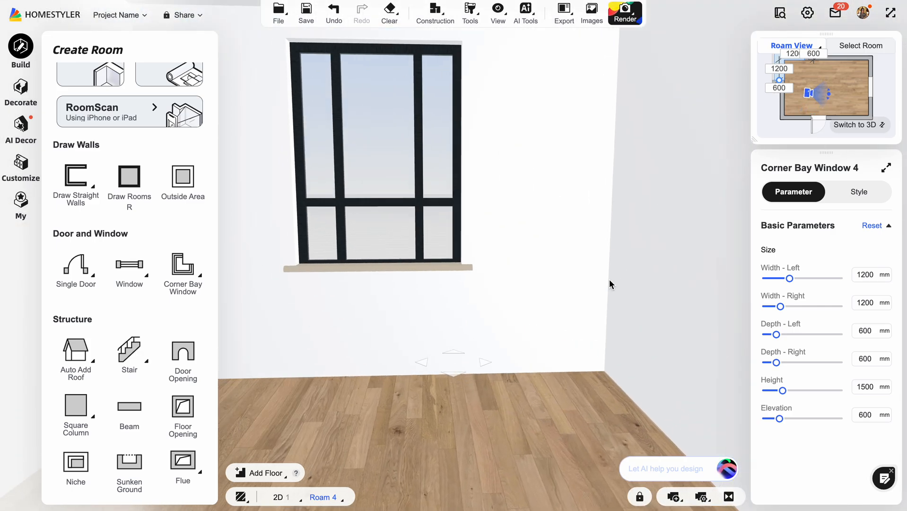
# Apply the Herringbone pattern to the room's floor.
pyautogui.moveTo(339, 434); pyautogui.dragTo(392, 289)
pyautogui.click(538, 208)
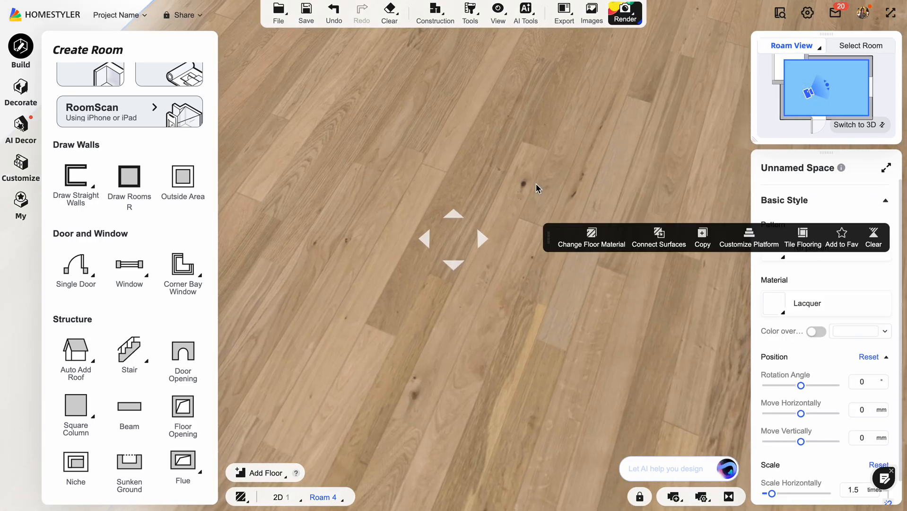
pyautogui.moveTo(537, 186); pyautogui.dragTo(492, 233)
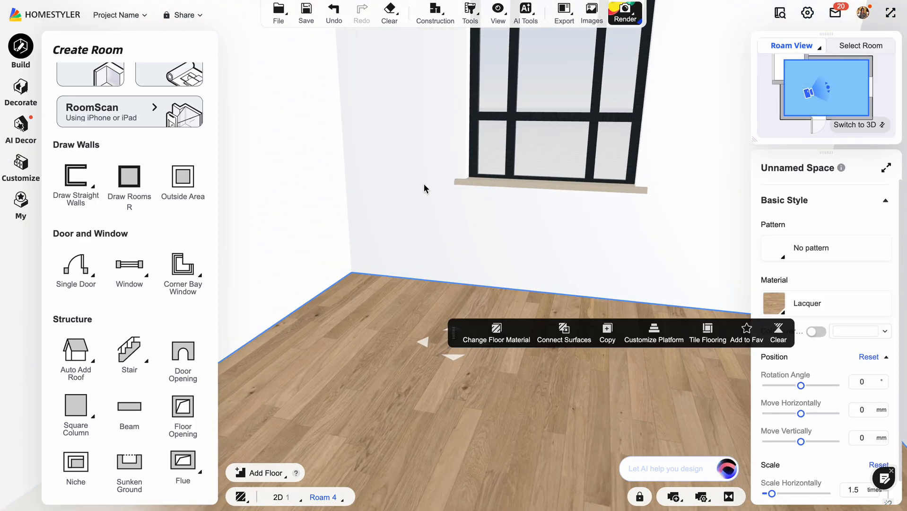
pyautogui.moveTo(423, 189); pyautogui.dragTo(380, 219)
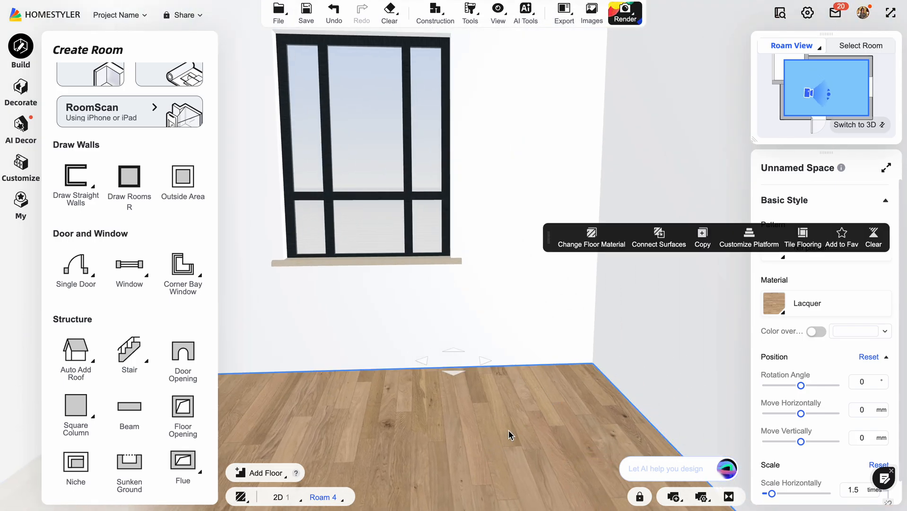
pyautogui.click(536, 442)
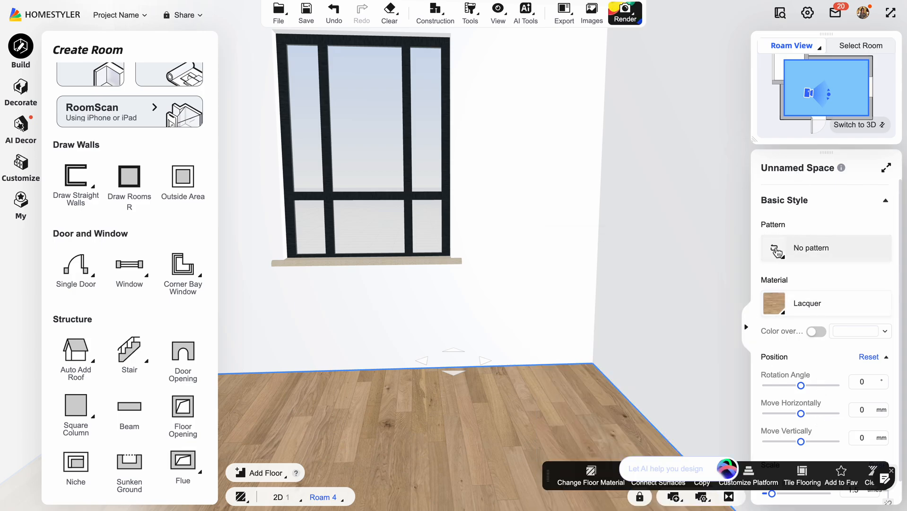
pyautogui.moveTo(767, 316)
pyautogui.click(773, 247)
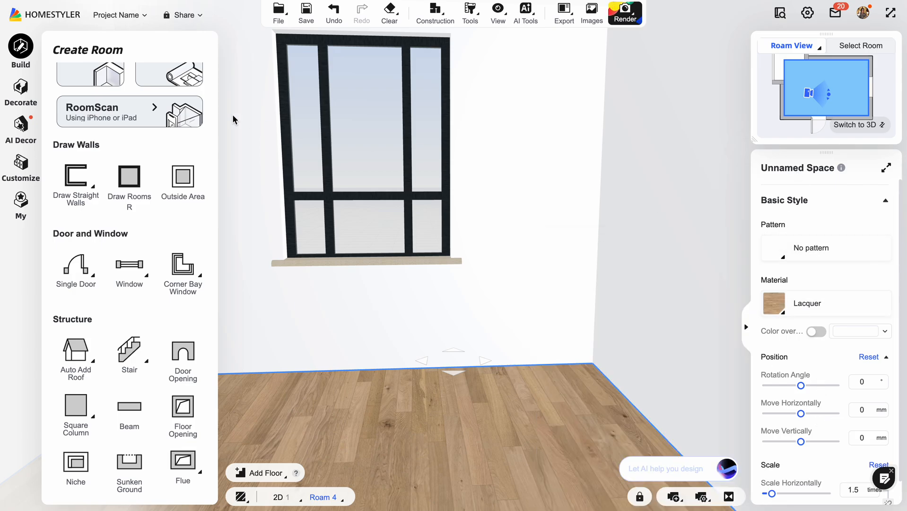
pyautogui.scroll(-1, 60, 269)
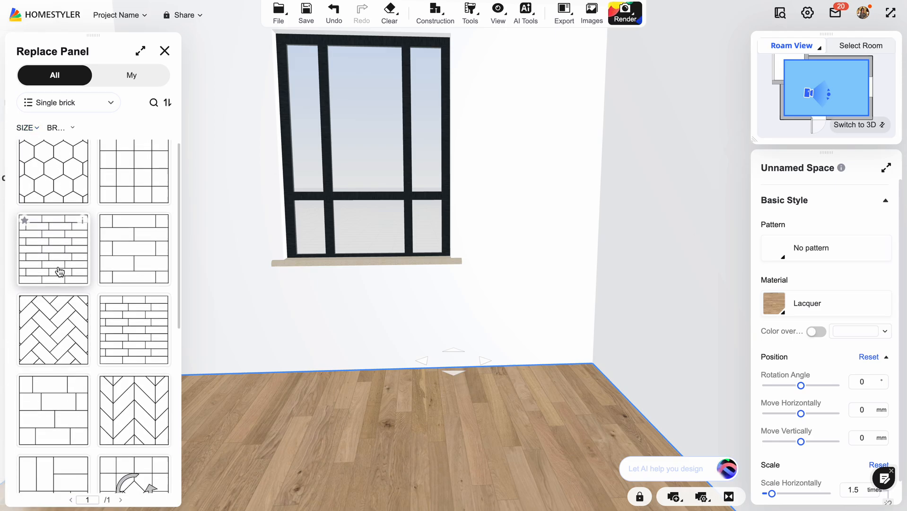
pyautogui.click(143, 386)
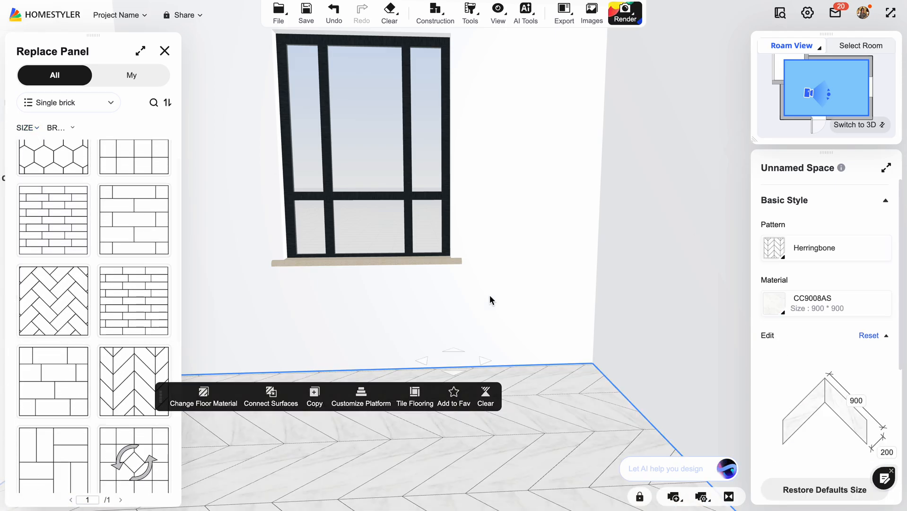
# Change the herringbone floor's material to the wooden Solid Composite Floor 292 from the Floor category.
pyautogui.click(774, 303)
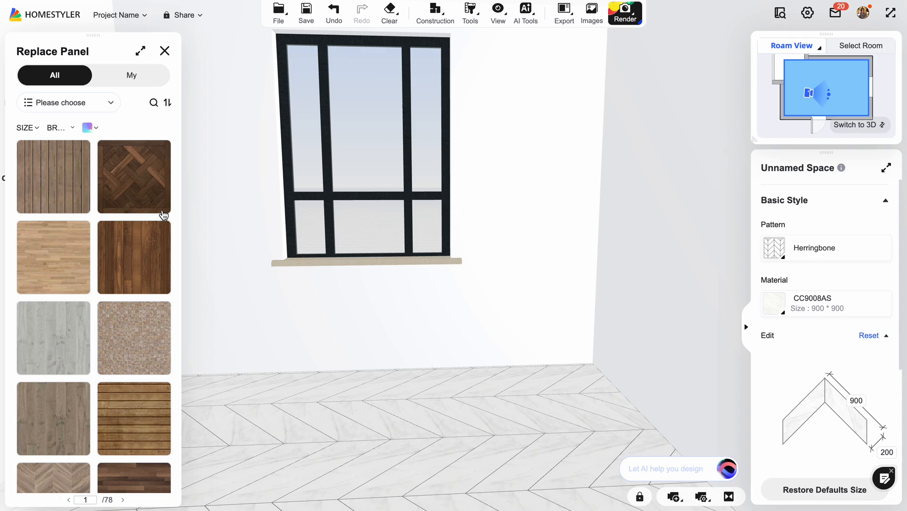
pyautogui.click(72, 104)
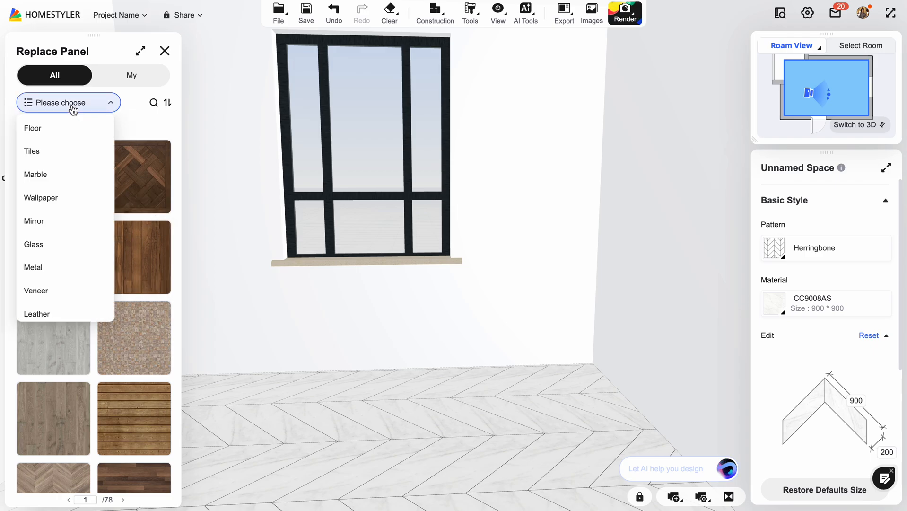
pyautogui.click(61, 134)
pyautogui.click(78, 101)
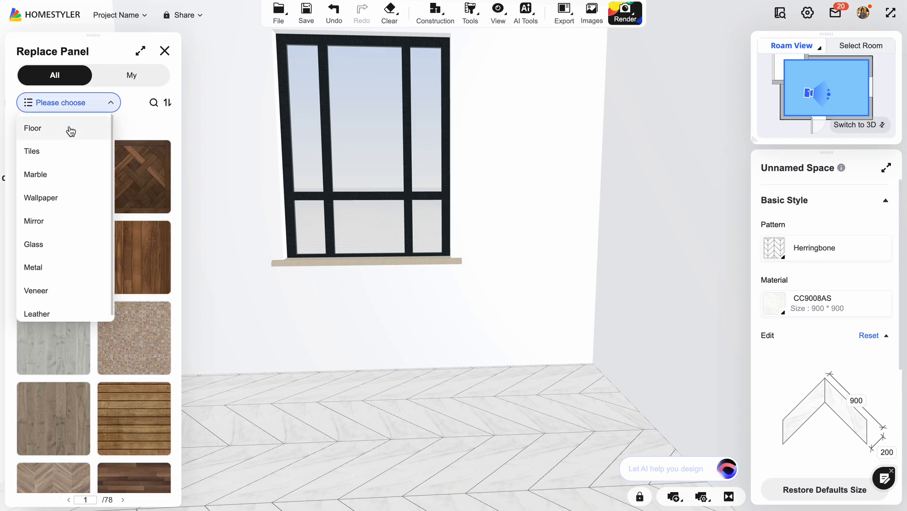
pyautogui.click(71, 130)
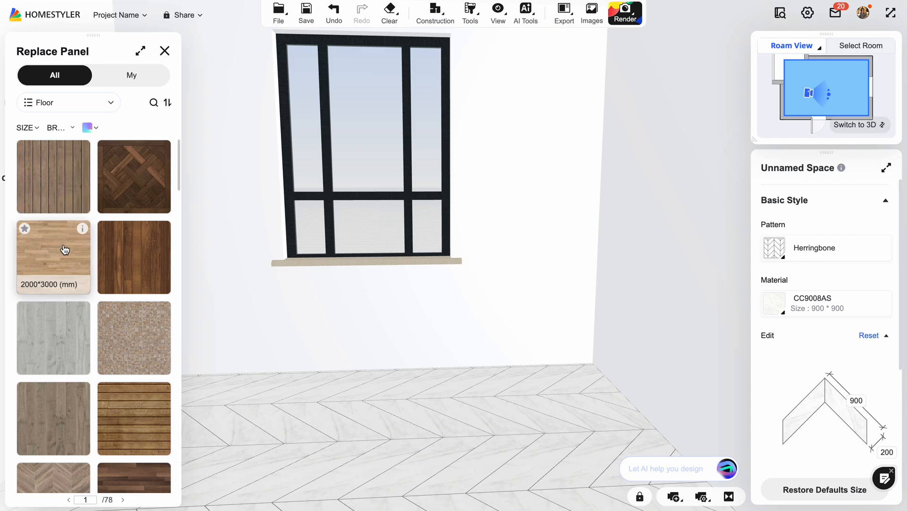
pyautogui.scroll(-8, 59, 255)
pyautogui.click(135, 284)
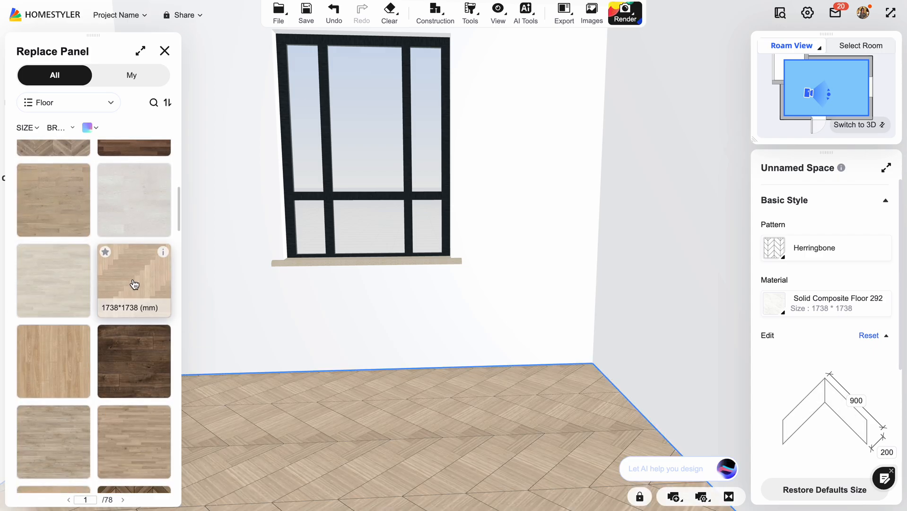
# Set the floor's herringbone plank size to 600 mm long and 100 mm wide.
pyautogui.moveTo(543, 381); pyautogui.dragTo(624, 336)
pyautogui.click(624, 336)
pyautogui.click(858, 401)
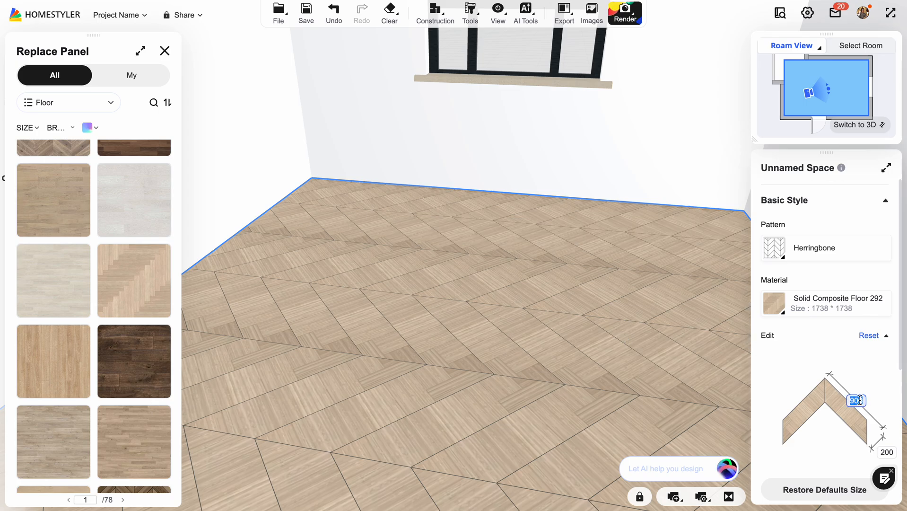
pyautogui.press('Return')
pyautogui.scroll(-5, 902, 373)
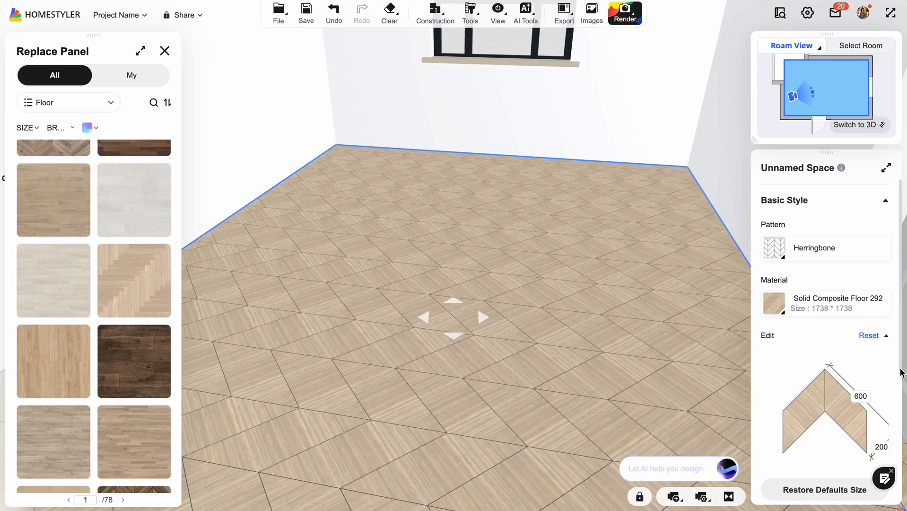
pyautogui.click(881, 446)
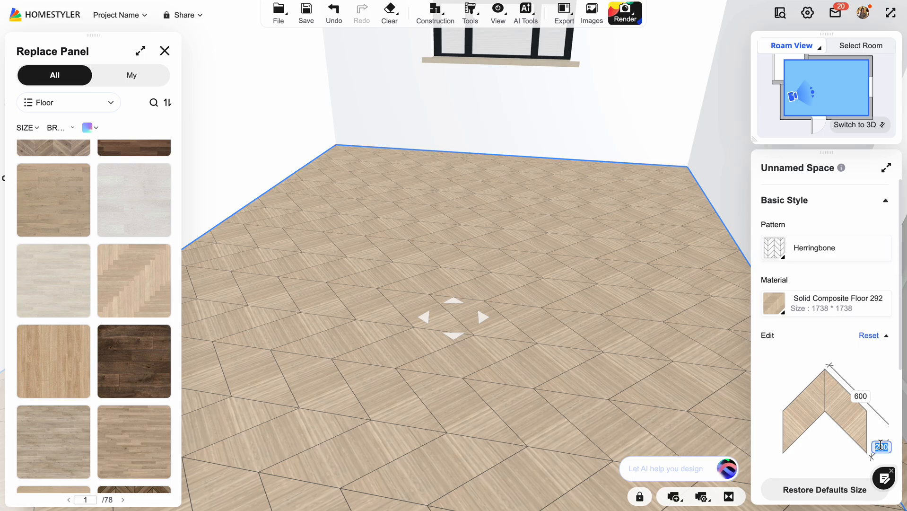
pyautogui.write('100')
pyautogui.press('Return')
pyautogui.scroll(-3, 500, 326)
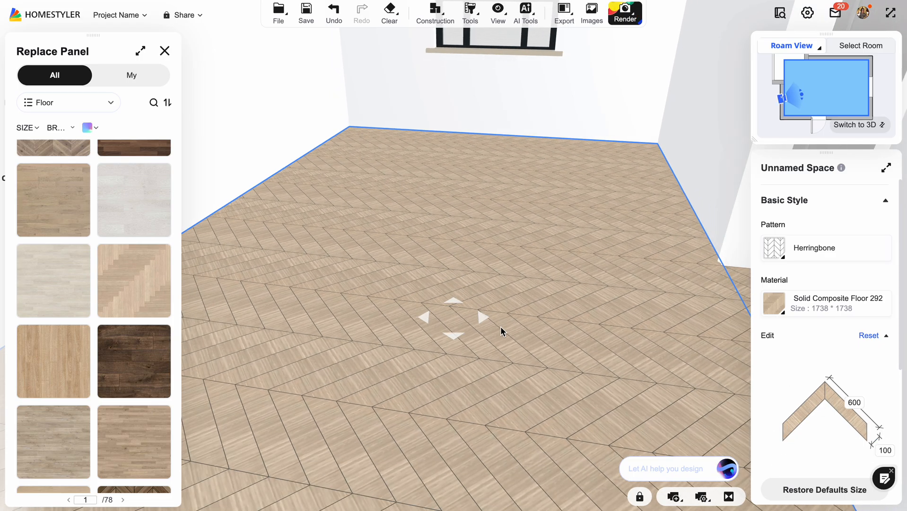
# Select the room's ceiling and open it in the Customize Ceiling editor.
pyautogui.moveTo(551, 156); pyautogui.dragTo(532, 241)
pyautogui.click(522, 125)
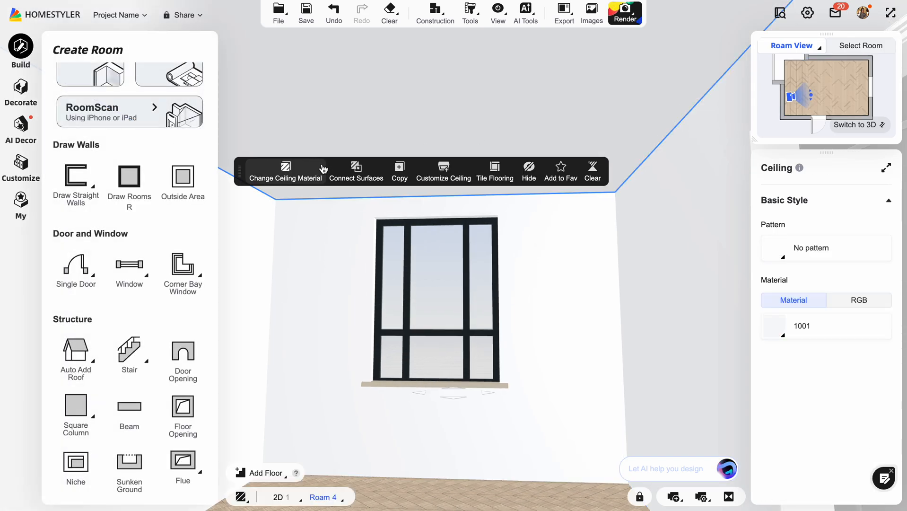
pyautogui.click(446, 180)
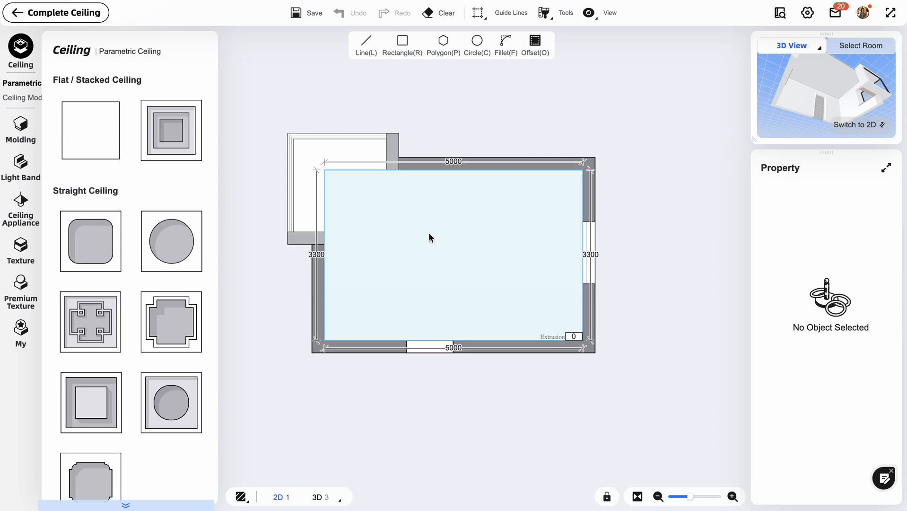
# Cover the whole ceiling area with the flat parametric ceiling with parallel beams and check it in 3D.
pyautogui.click(429, 237)
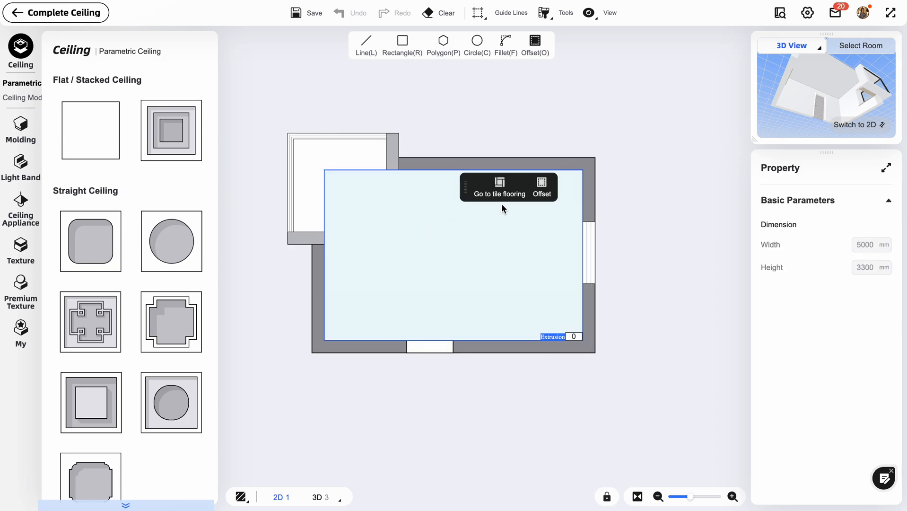
pyautogui.scroll(-8, 106, 295)
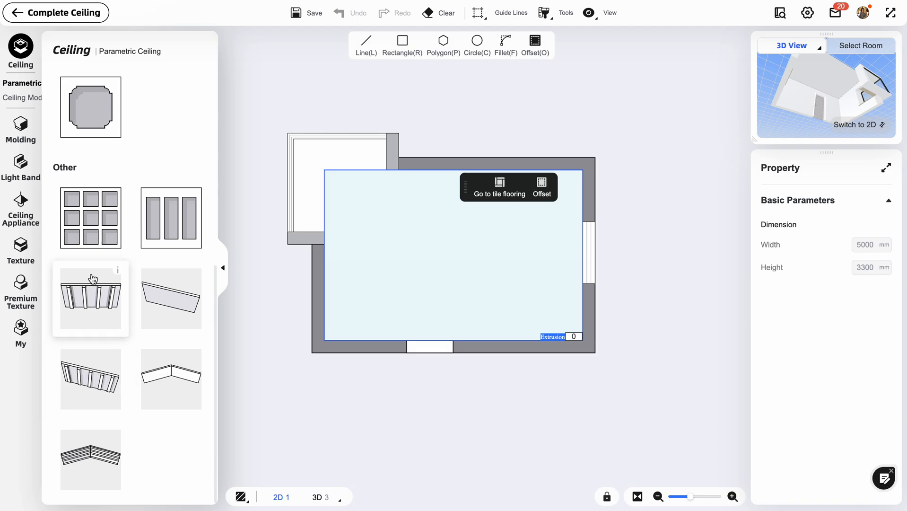
pyautogui.click(93, 302)
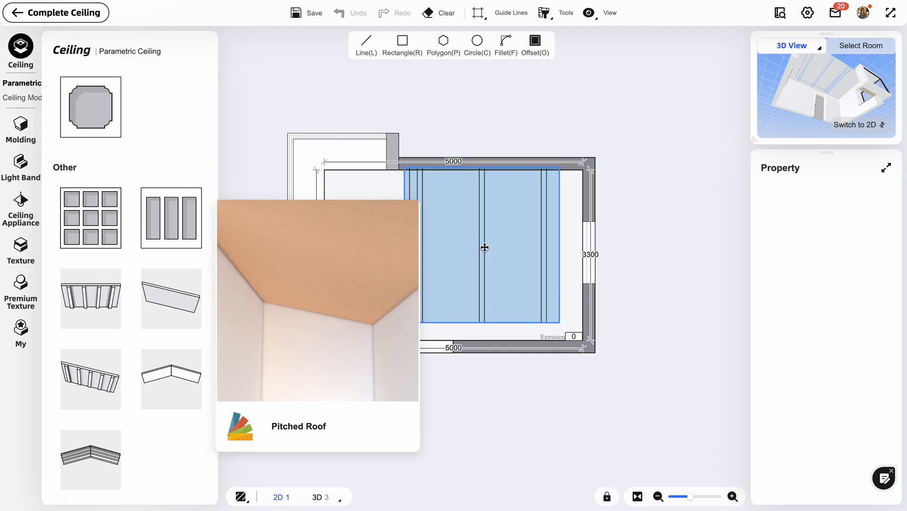
pyautogui.click(454, 253)
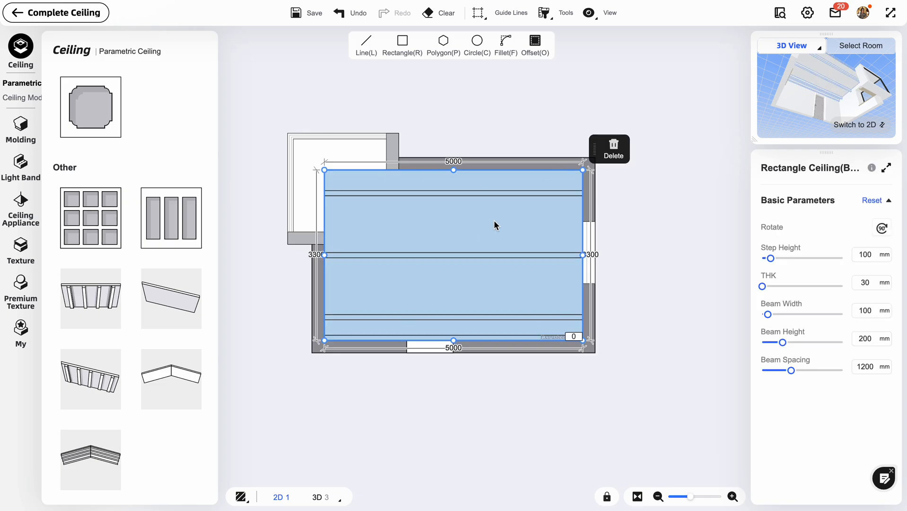
pyautogui.click(858, 124)
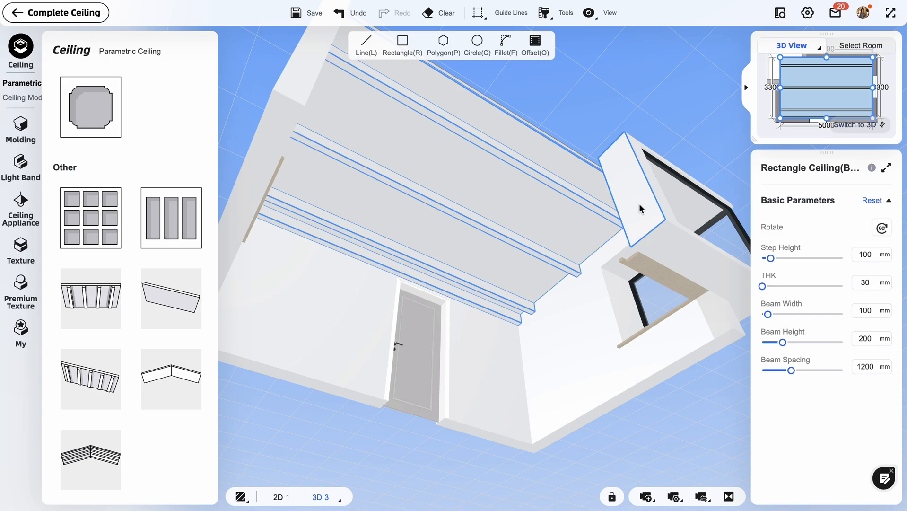
pyautogui.moveTo(621, 313); pyautogui.dragTo(472, 439)
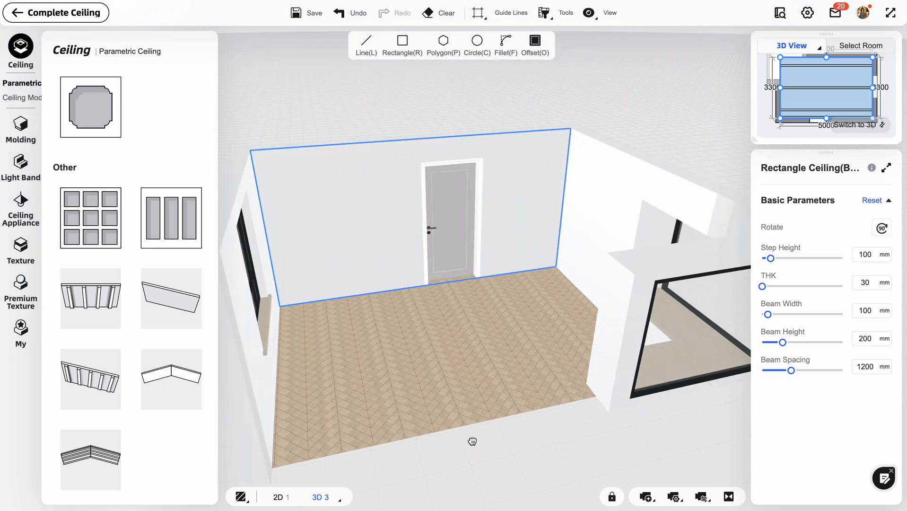
# Replace the existing beamed ceiling with the Grid Ceiling in the 2D plan.
pyautogui.click(850, 126)
pyautogui.scroll(-5, 587, 198)
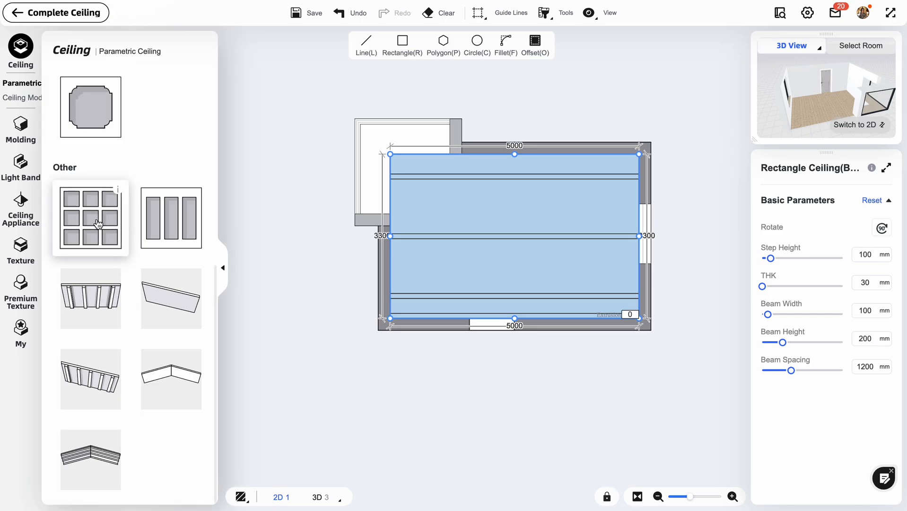
pyautogui.moveTo(98, 224); pyautogui.dragTo(506, 236)
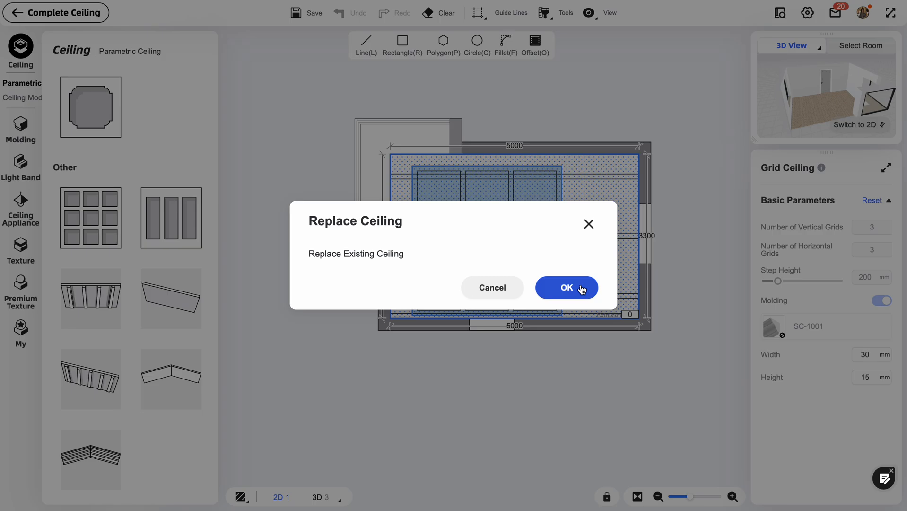
pyautogui.click(596, 290)
# Check the grid ceiling in 3D and complete the ceiling edit to return it to the room.
pyautogui.click(845, 126)
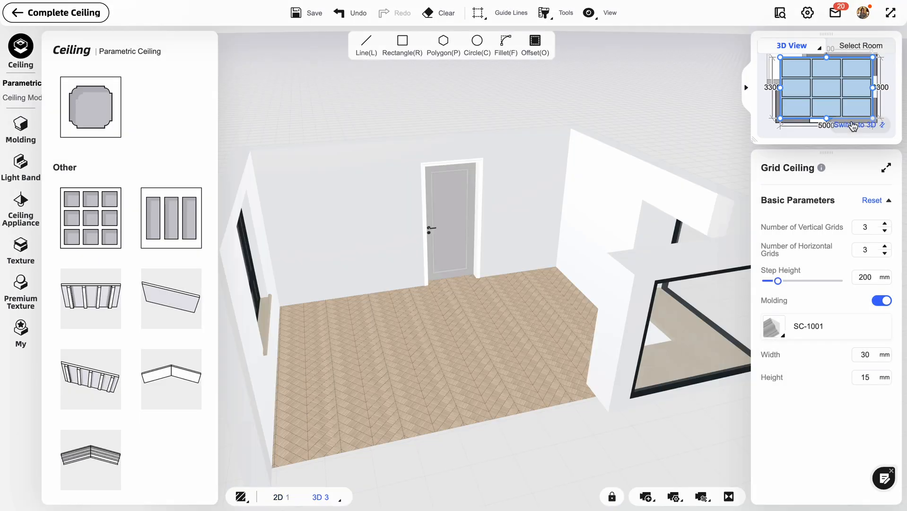
pyautogui.moveTo(427, 229); pyautogui.dragTo(470, 310)
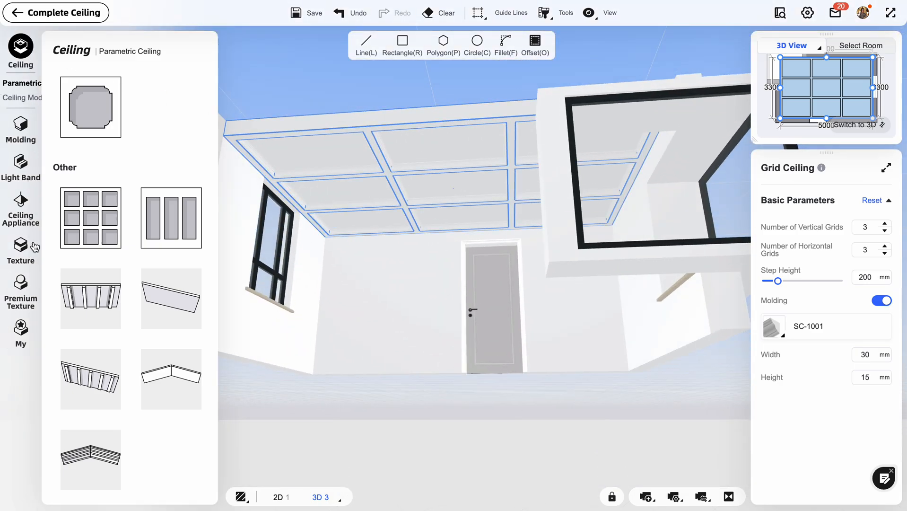
pyautogui.click(45, 13)
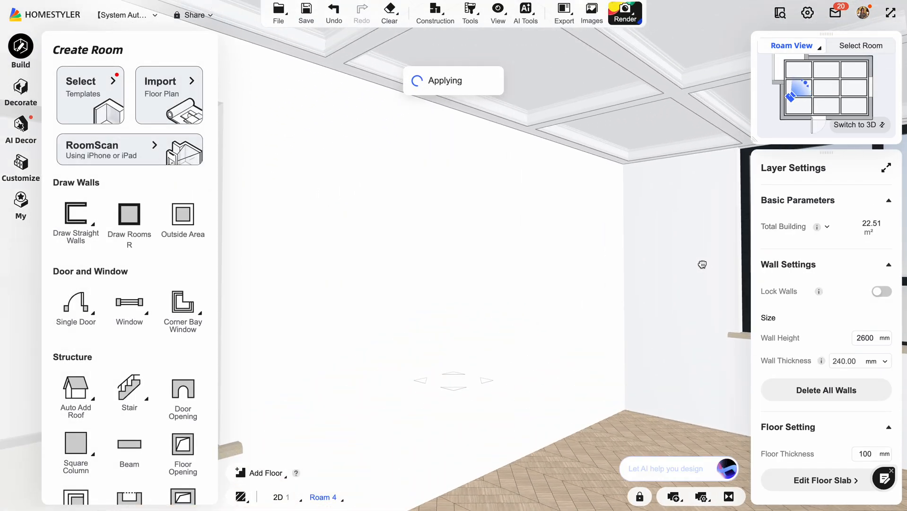
pyautogui.moveTo(702, 265); pyautogui.dragTo(667, 265)
pyautogui.click(651, 112)
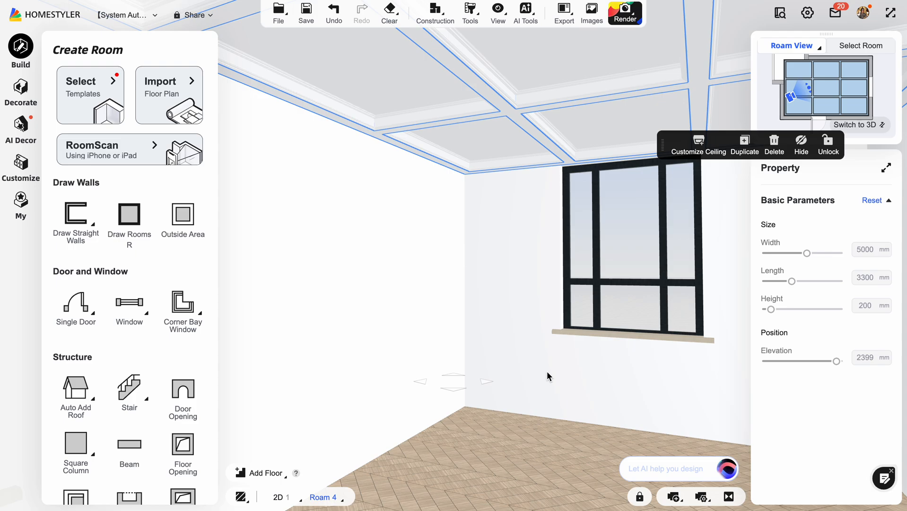
# Select the wall with the French window and open the replacement choices for its material.
pyautogui.moveTo(548, 376); pyautogui.dragTo(526, 374)
pyautogui.click(332, 155)
pyautogui.click(371, 159)
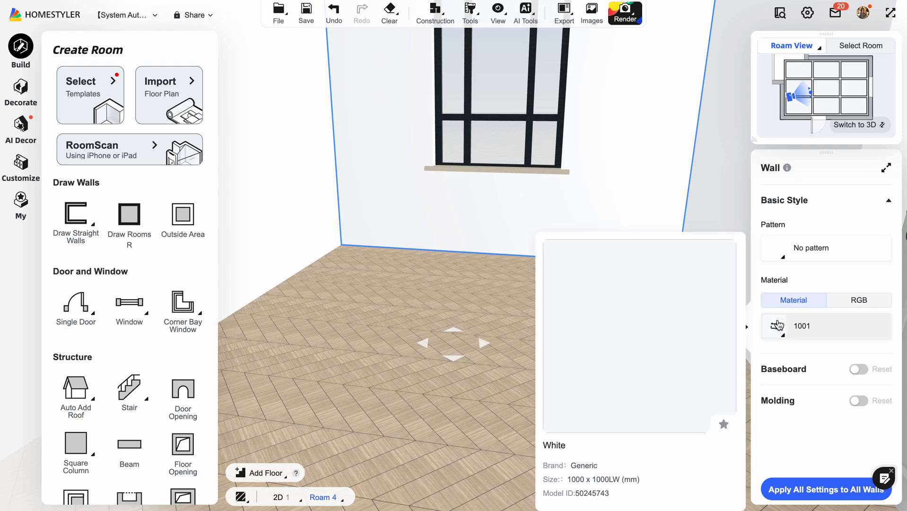
pyautogui.click(777, 325)
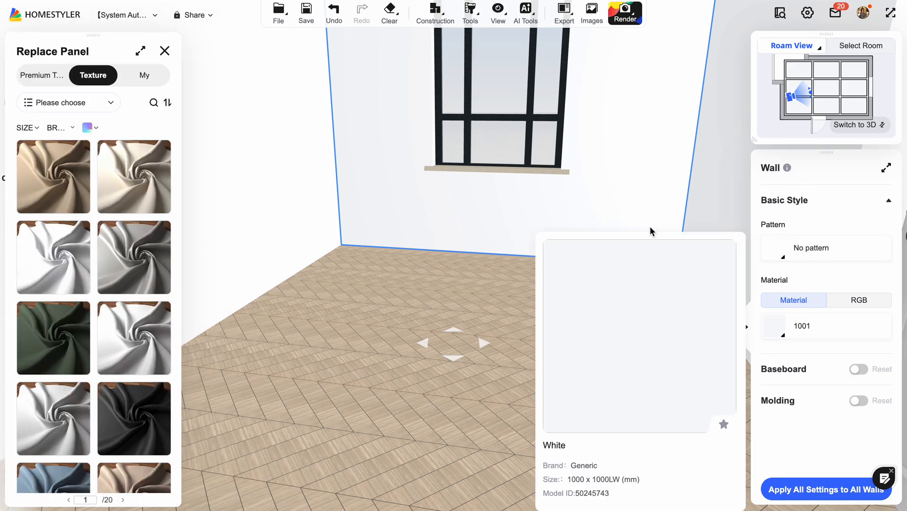
pyautogui.click(646, 168)
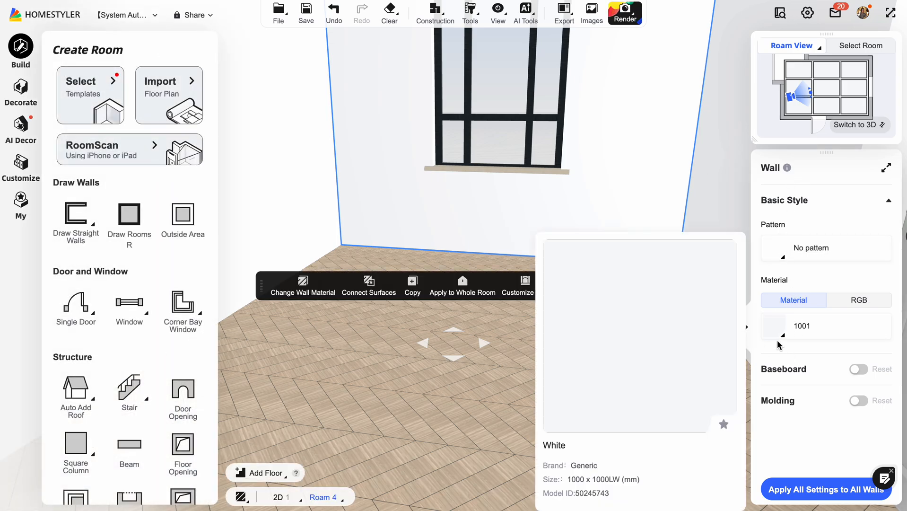
pyautogui.click(775, 334)
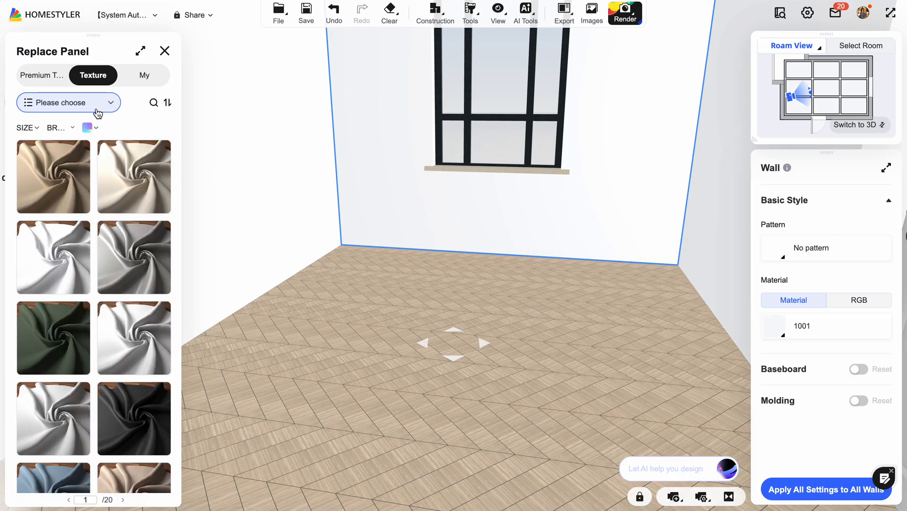
# Filter the wall's replacement textures to the Wall Material category.
pyautogui.click(97, 103)
pyautogui.click(59, 239)
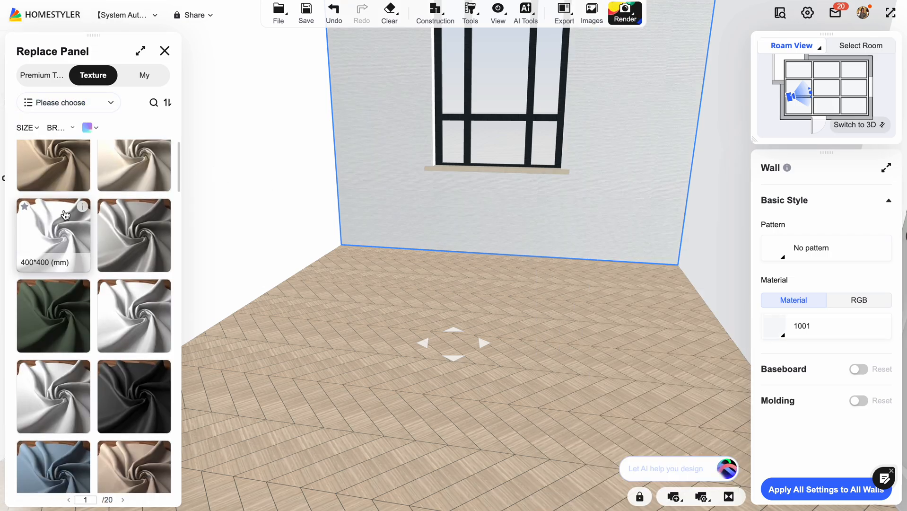
pyautogui.click(85, 102)
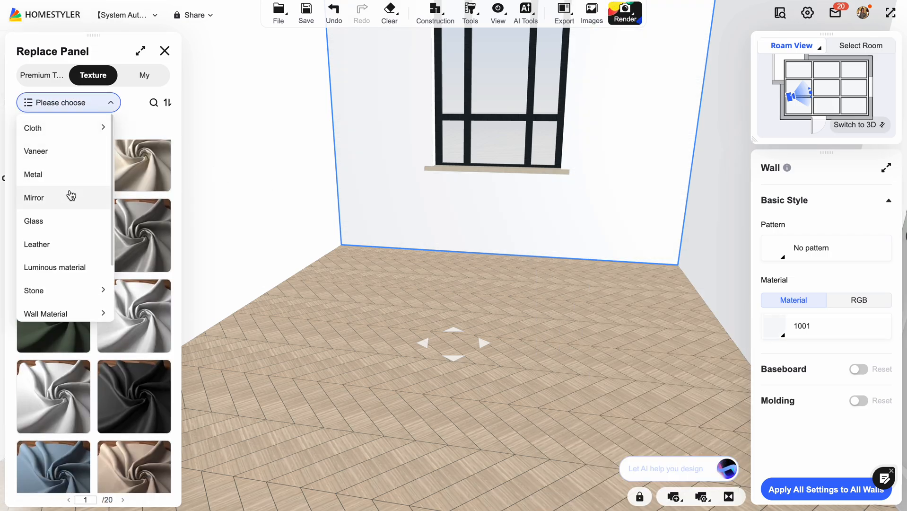
pyautogui.scroll(-2, 68, 196)
pyautogui.moveTo(64, 261)
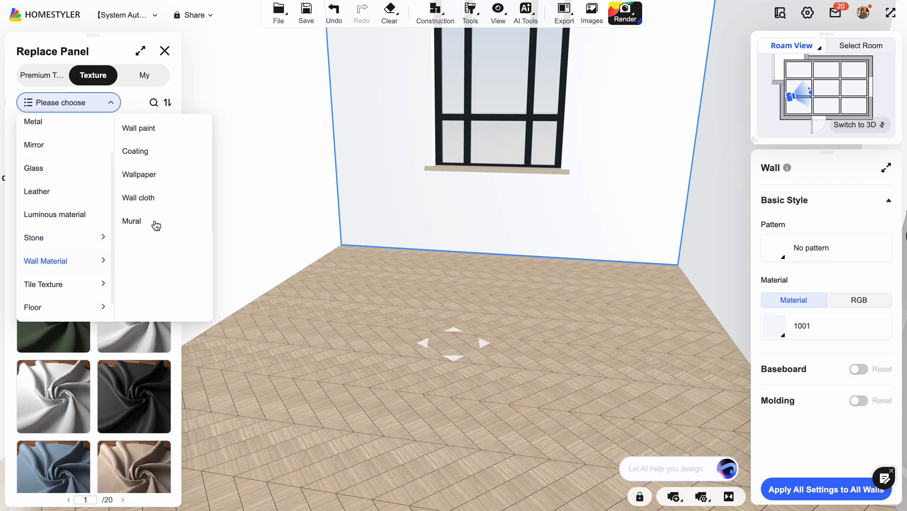
pyautogui.click(65, 266)
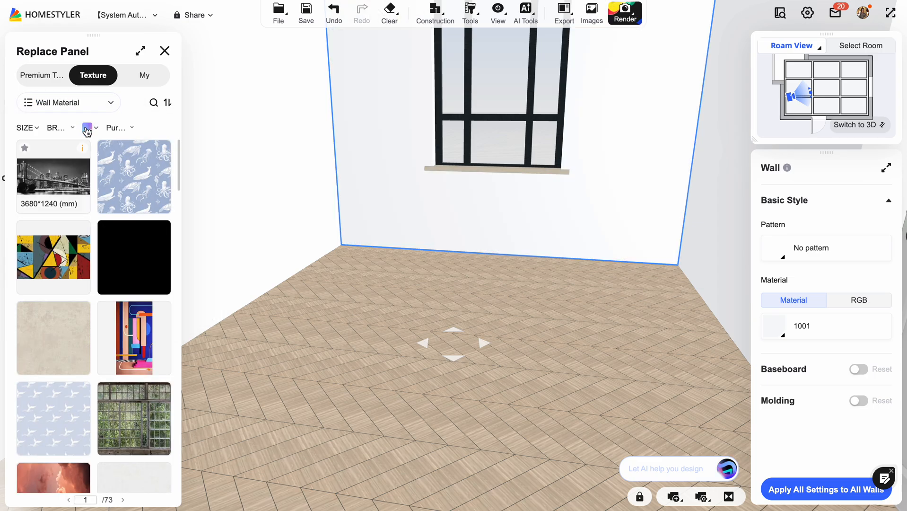
# Apply the green rainforest wallpaper mural to the wall with the French window.
pyautogui.click(81, 102)
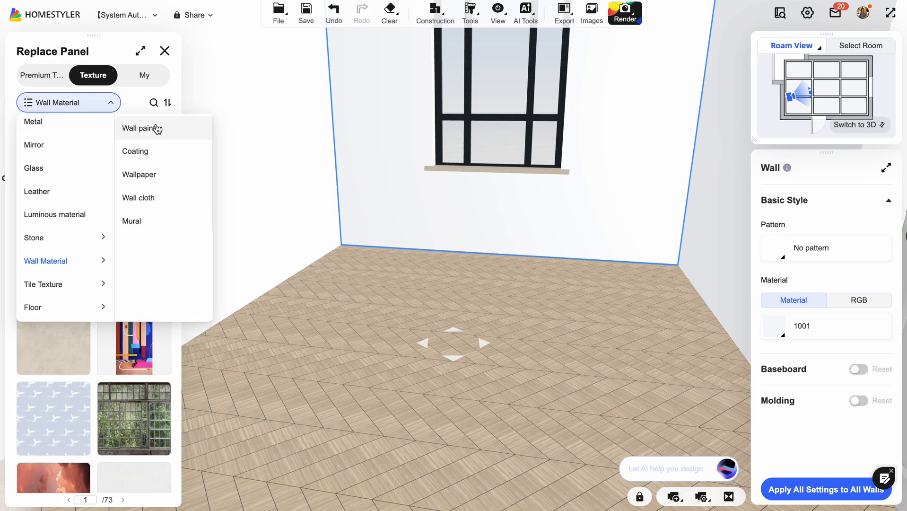
pyautogui.scroll(-3, 133, 317)
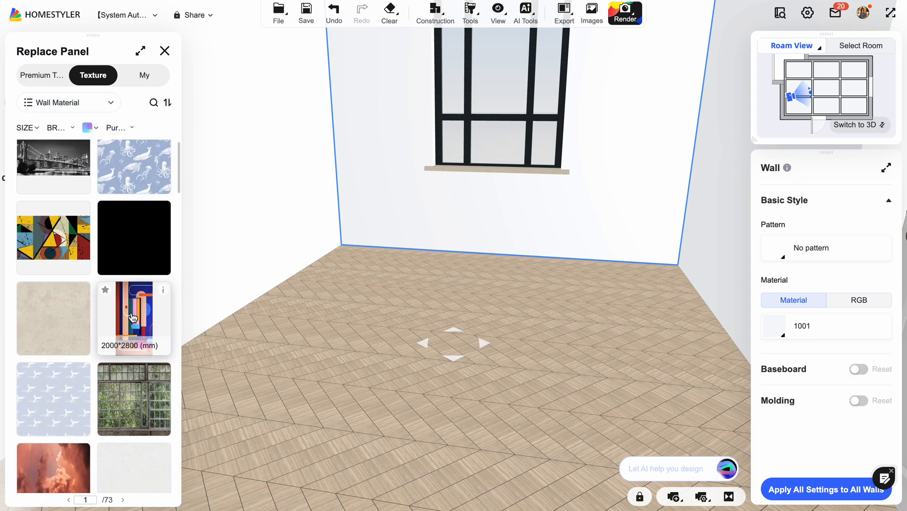
pyautogui.scroll(-5, 133, 317)
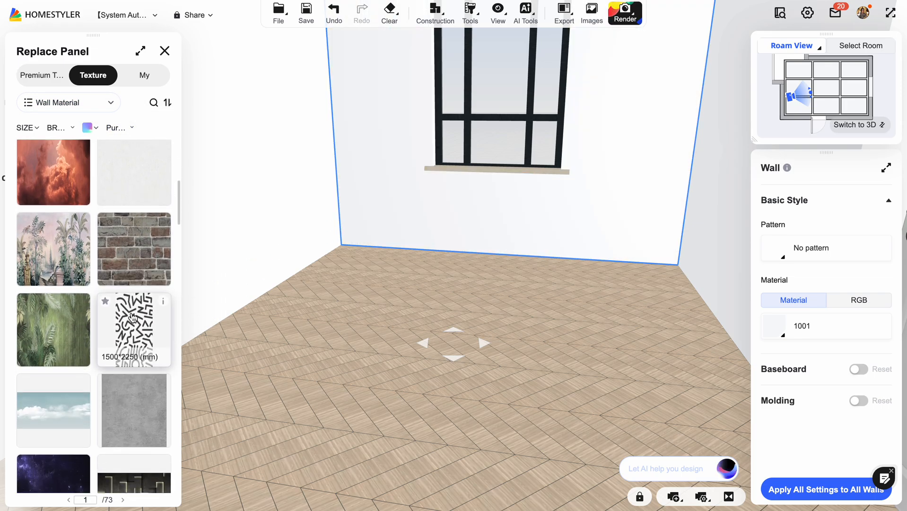
pyautogui.click(57, 301)
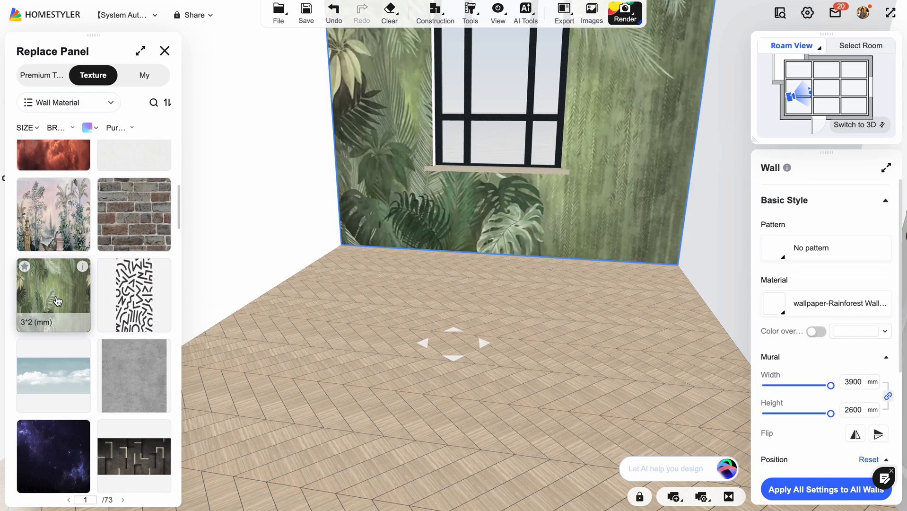
# Inspect the mural on the French-window wall from inside the room and browse more wall material textures for alternatives.
pyautogui.scroll(-3, 354, 310)
pyautogui.moveTo(354, 310); pyautogui.dragTo(353, 308)
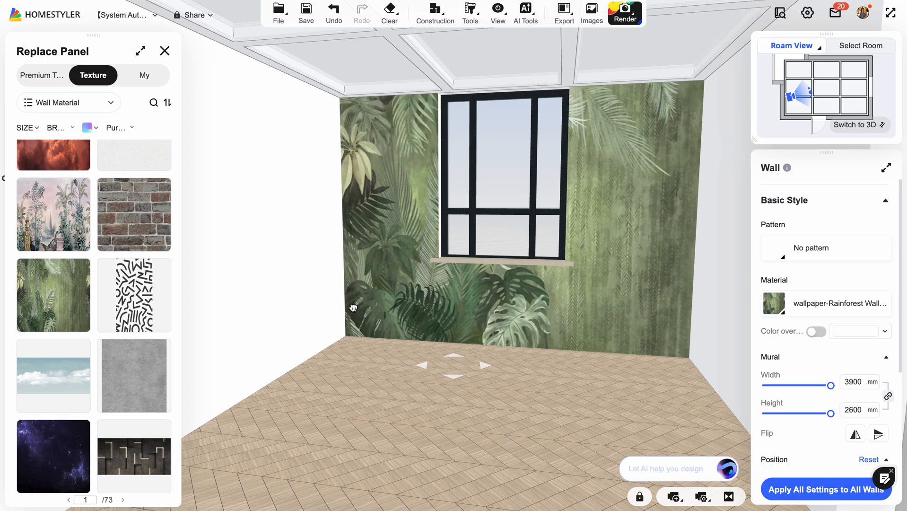
pyautogui.click(354, 308)
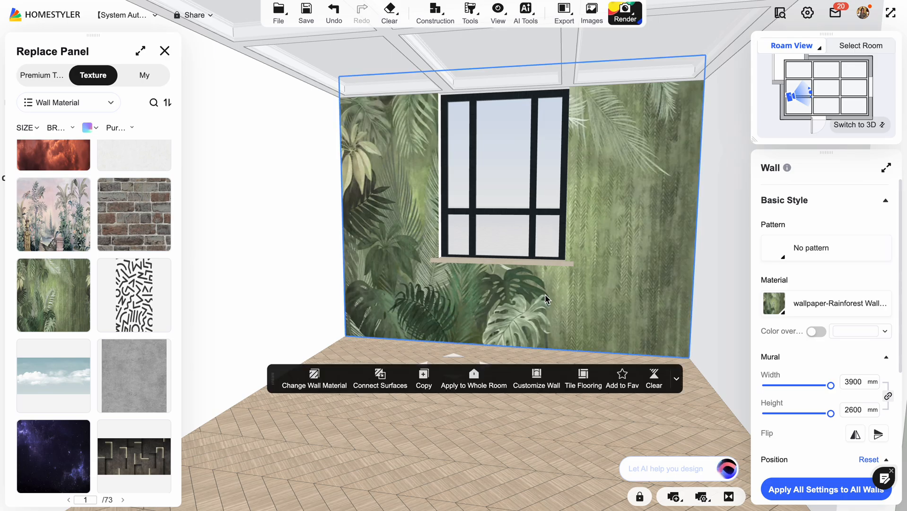
pyautogui.moveTo(512, 422); pyautogui.dragTo(524, 407)
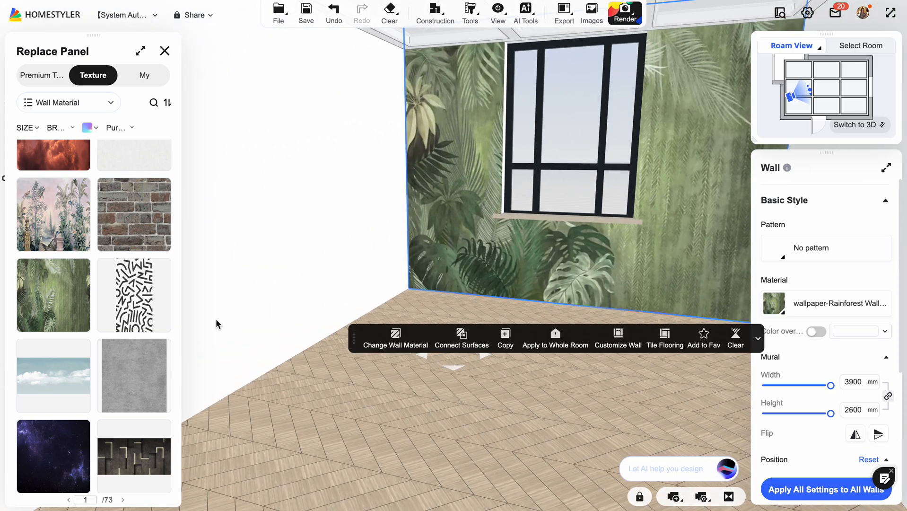
pyautogui.click(125, 301)
pyautogui.scroll(-10, 117, 298)
pyautogui.scroll(-10, 117, 298)
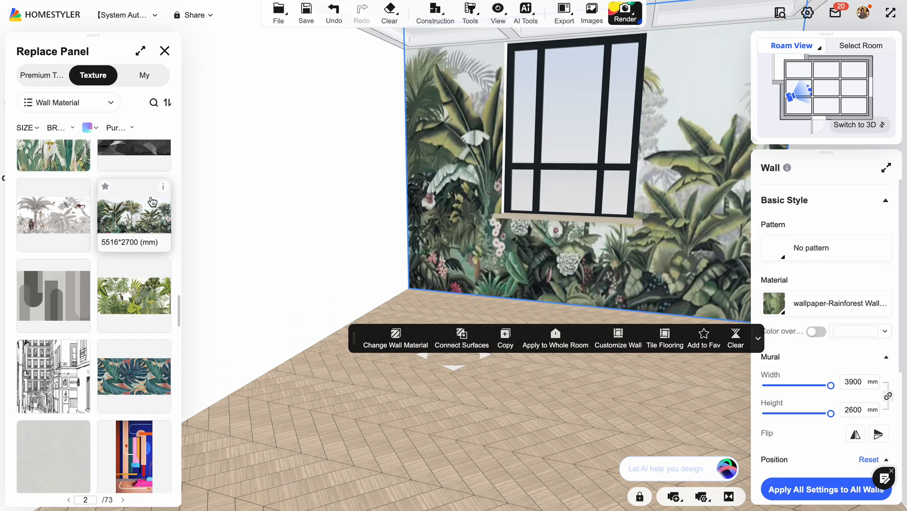
pyautogui.moveTo(427, 418); pyautogui.dragTo(417, 419)
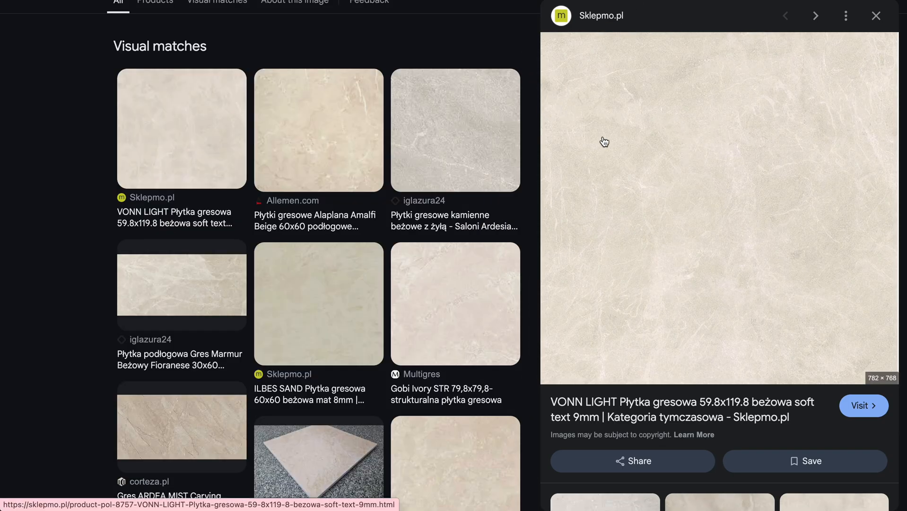
# Open the VONN LIGHT beige tile image from the visual matches in its own browser tab and view it.
pyautogui.rightClick(663, 147)
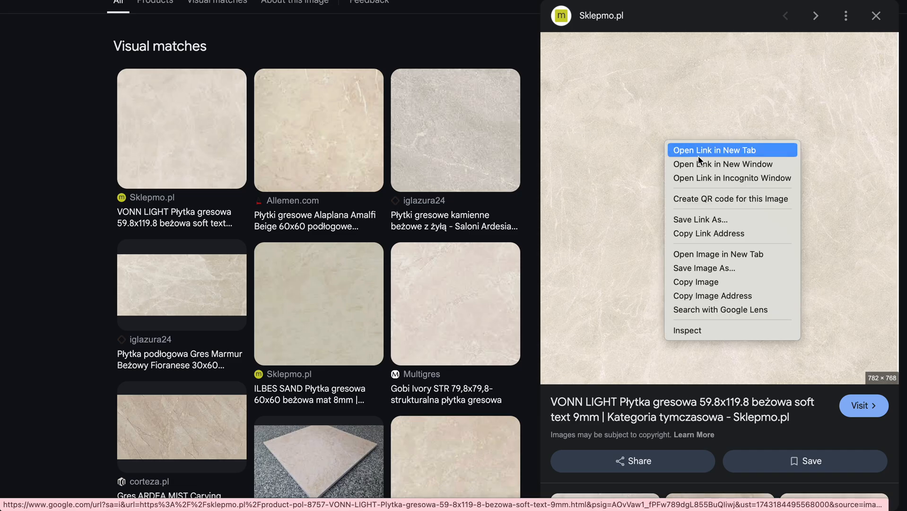
pyautogui.click(703, 254)
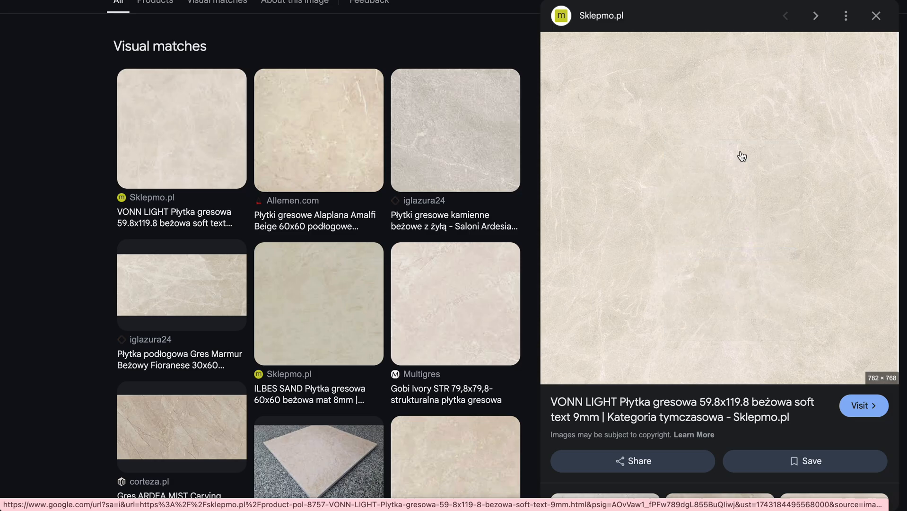
pyautogui.hotkey('ctrl', 'Tab')
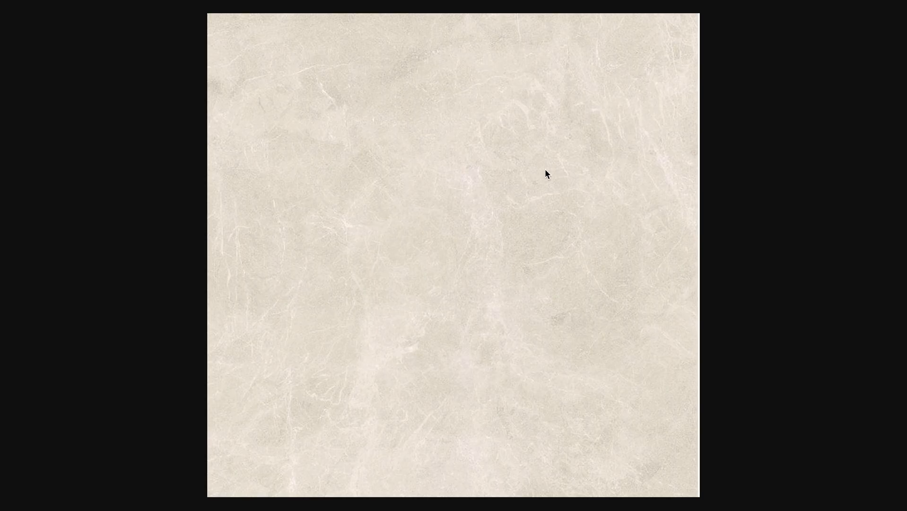
pyautogui.hotkey('ctrl', 'shift', 'Tab')
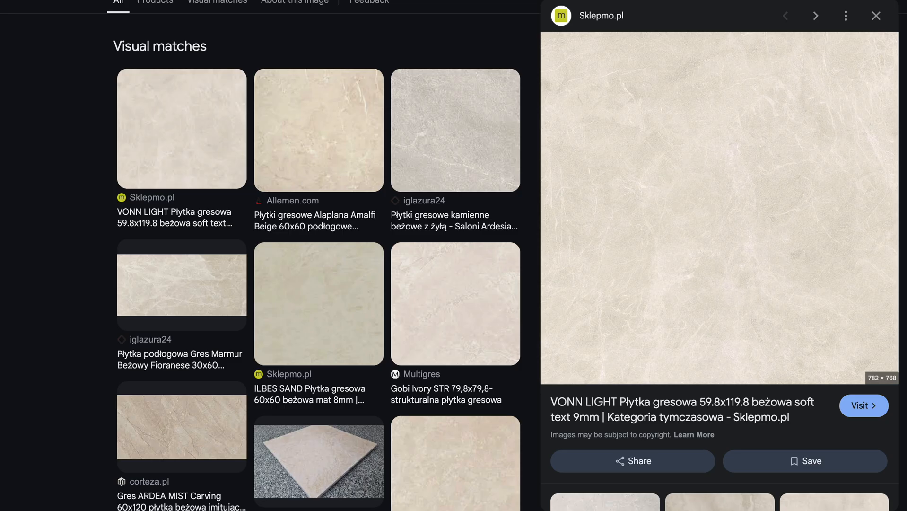
# Switch to the Homestyler account page and upload beigeplytka.png to My Models as a single texture map.
pyautogui.hotkey('ctrl', 'shift', 'Tab')
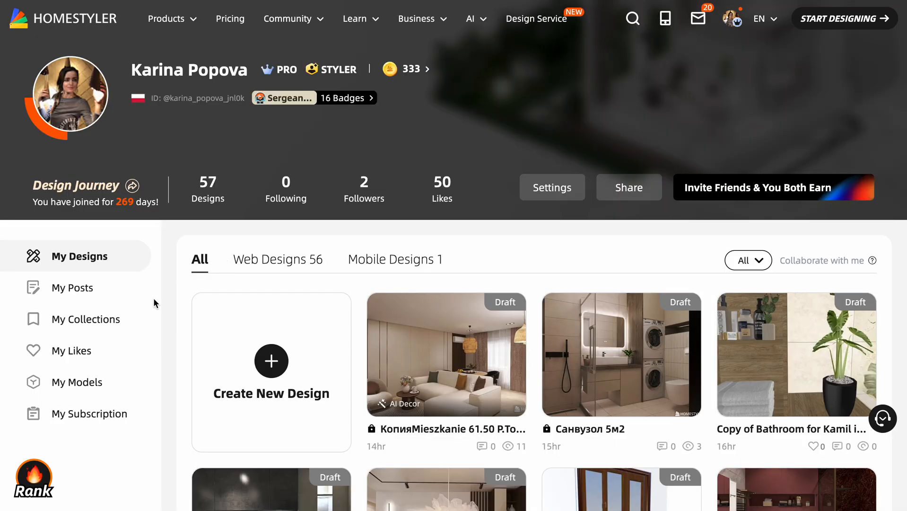
pyautogui.scroll(-4, 111, 344)
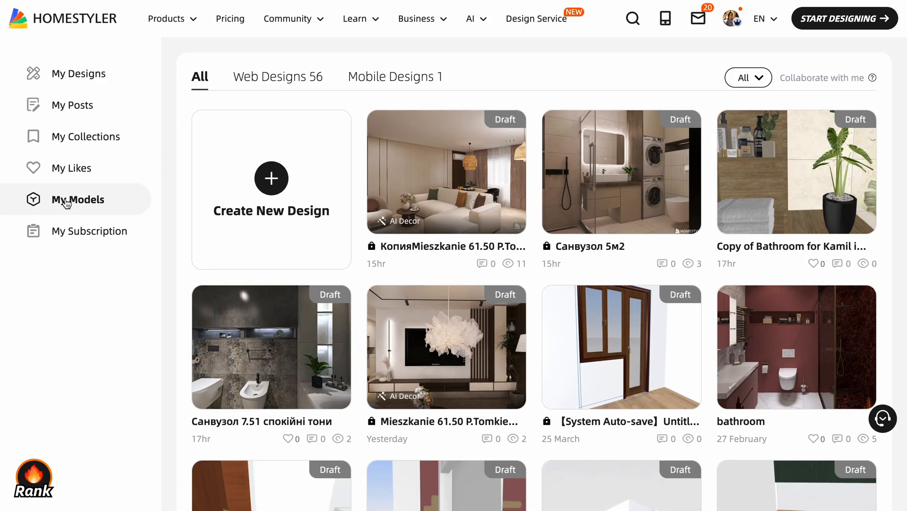
pyautogui.click(66, 203)
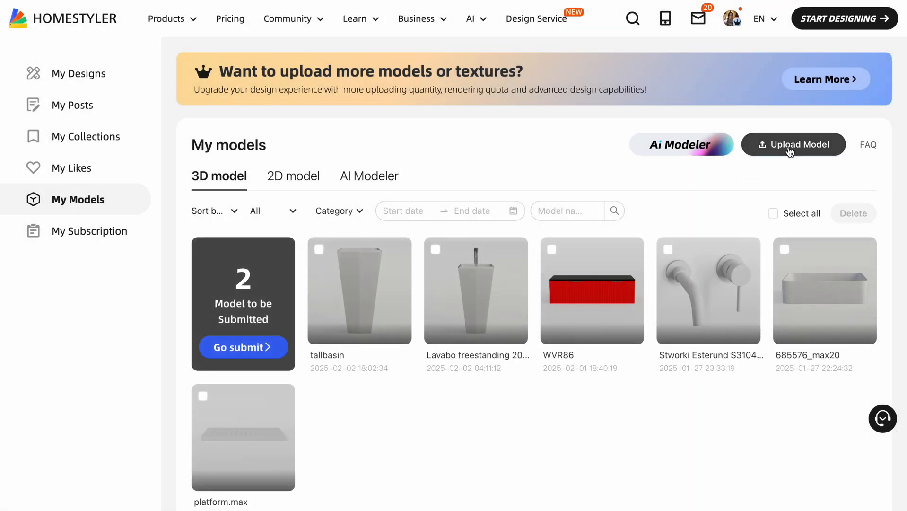
pyautogui.click(788, 150)
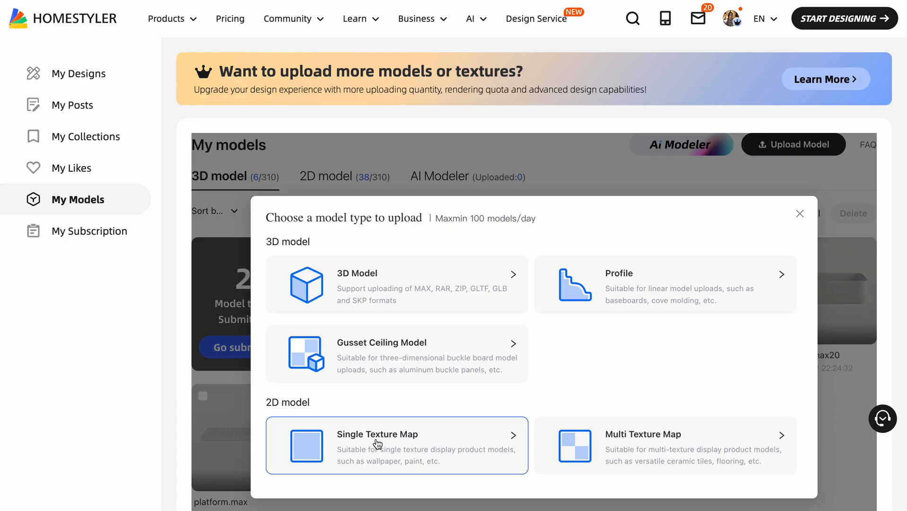
pyautogui.click(407, 435)
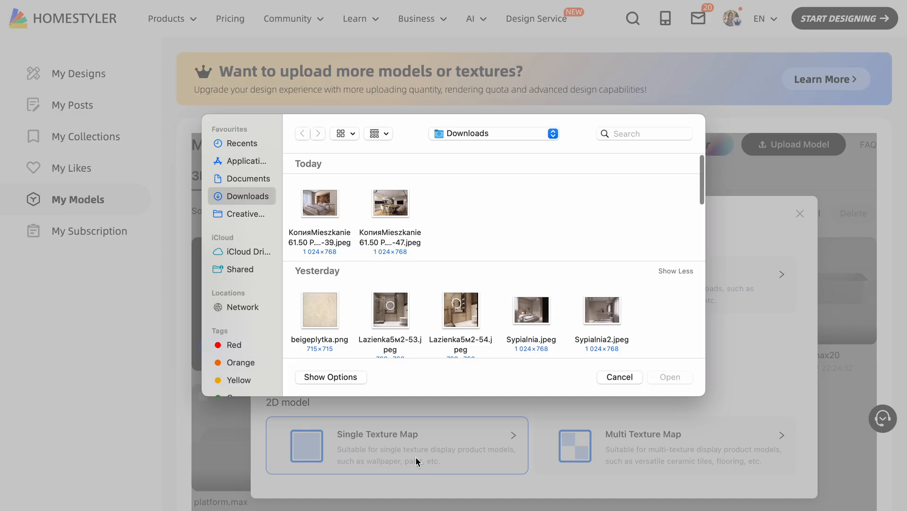
pyautogui.click(328, 313)
pyautogui.doubleClick(330, 318)
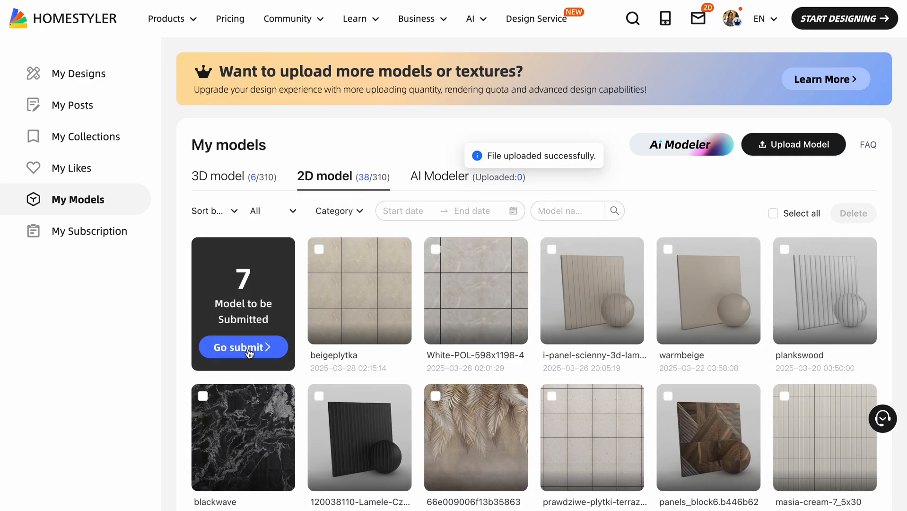
# Open the submission form for the unsubmitted beigeplytka texture and set its category to Interior Finish > Ceramic Tiles > Wall Tiles.
pyautogui.click(248, 348)
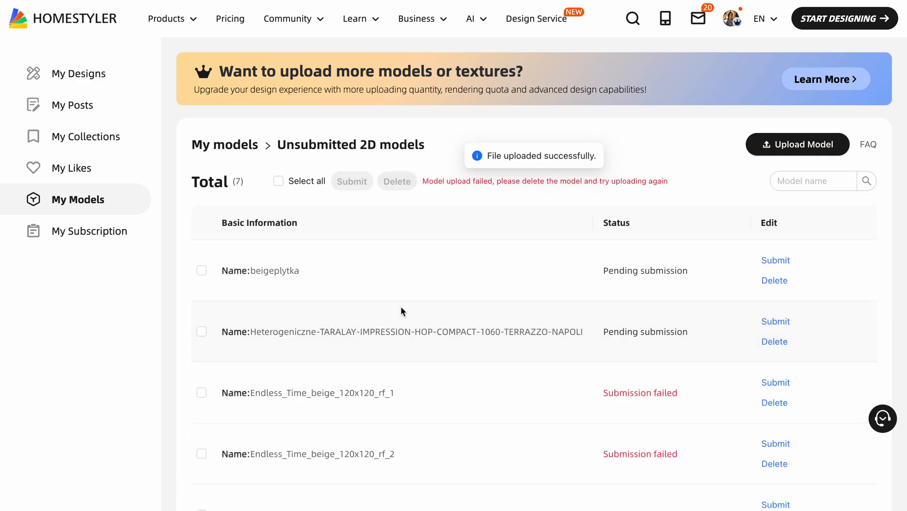
pyautogui.click(775, 260)
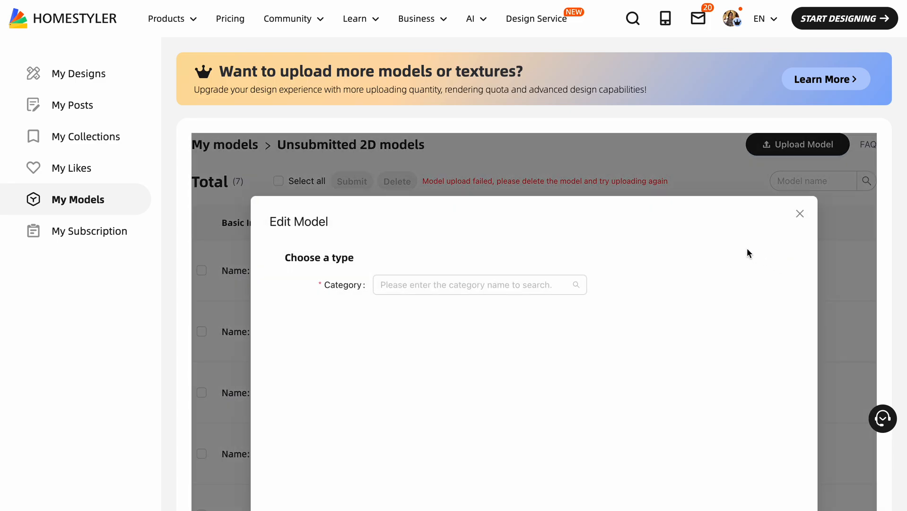
pyautogui.click(501, 289)
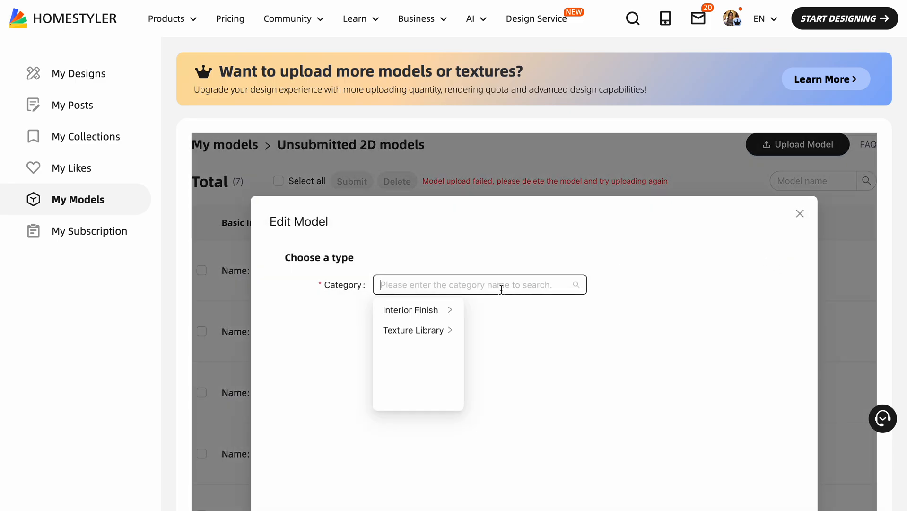
pyautogui.click(448, 331)
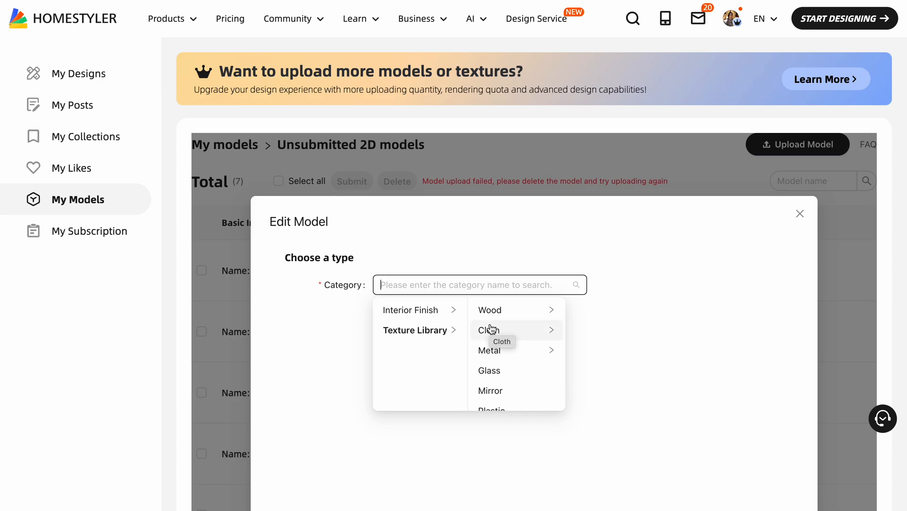
pyautogui.click(431, 311)
pyautogui.scroll(-1, 543, 318)
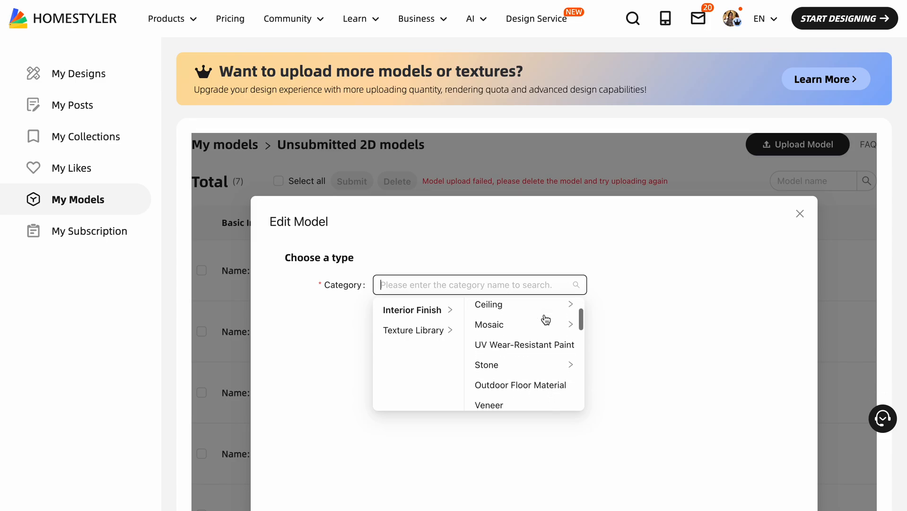
pyautogui.scroll(-5, 544, 321)
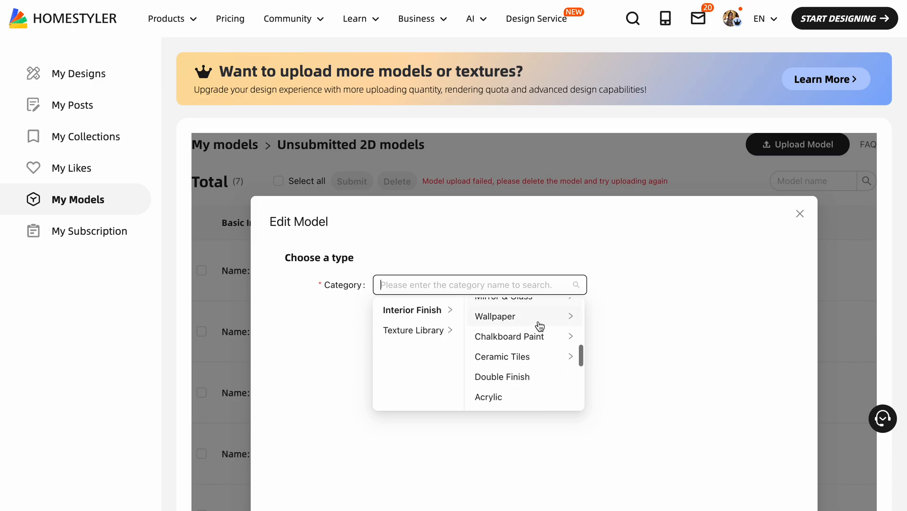
pyautogui.click(522, 356)
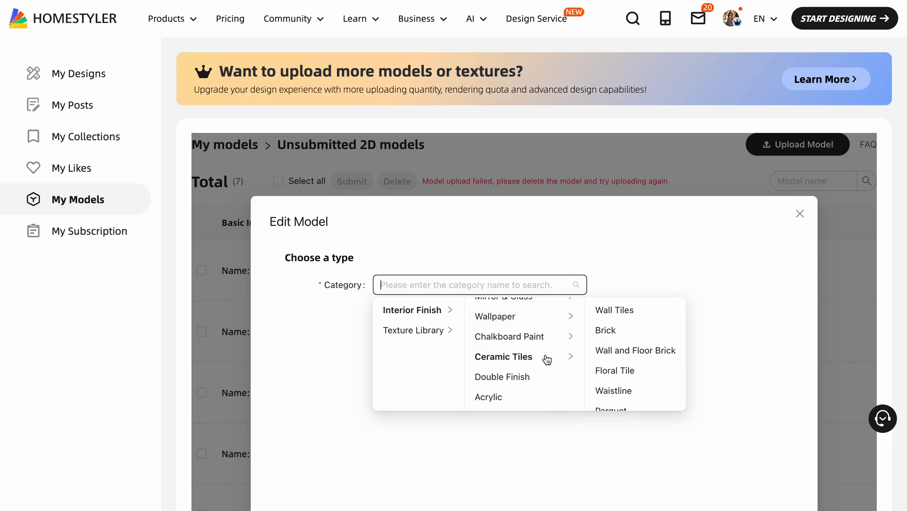
pyautogui.click(614, 311)
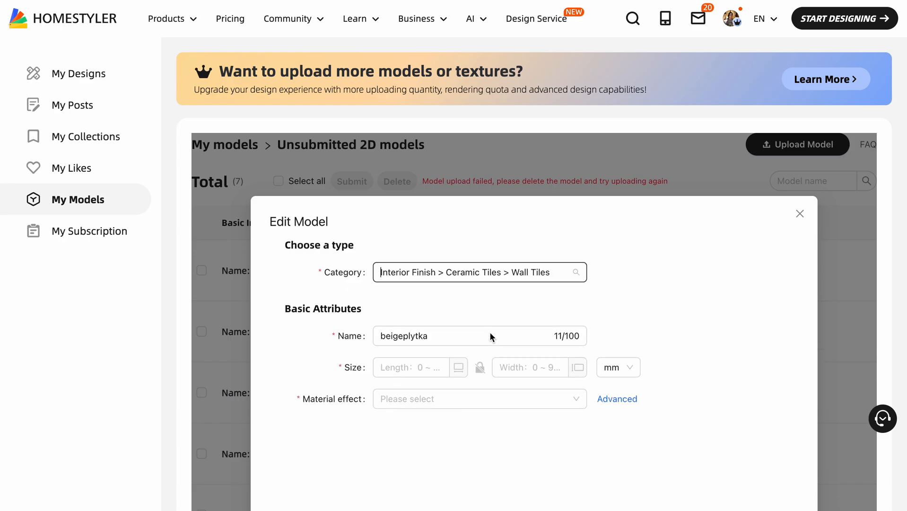
# Set the tile's size to 600 × 600 mm with the material/tiles effect and submit the texture.
pyautogui.click(419, 369)
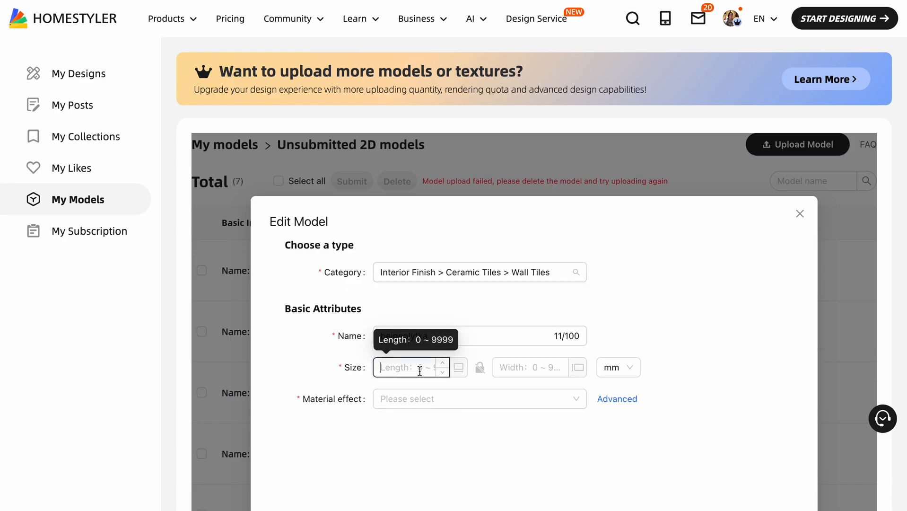
pyautogui.write('600')
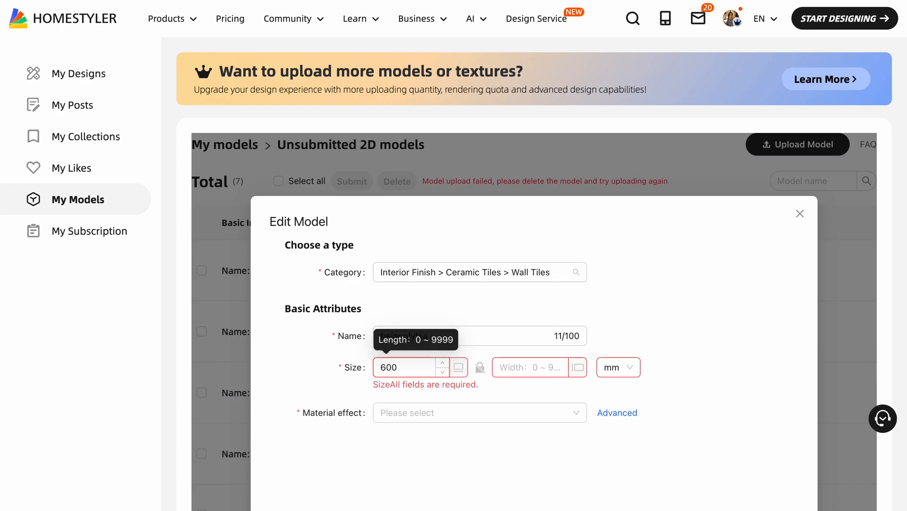
pyautogui.click(506, 367)
pyautogui.write('600')
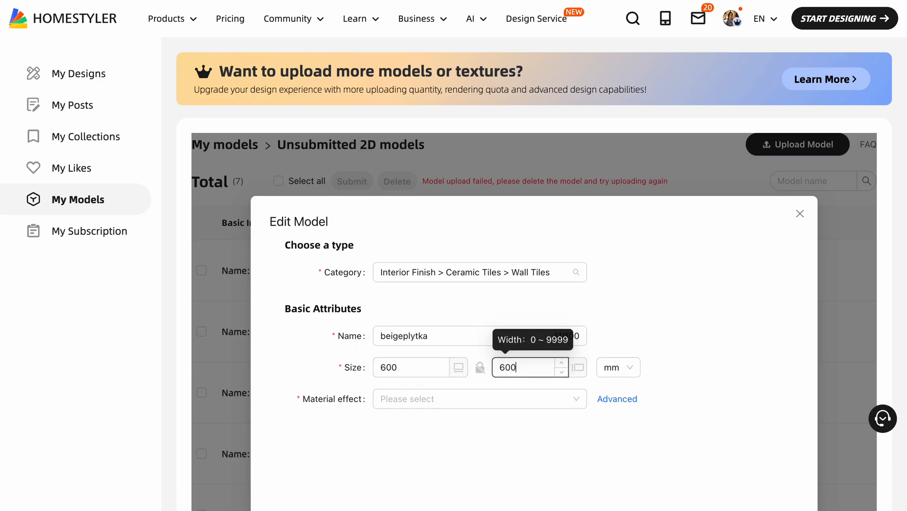
pyautogui.click(503, 407)
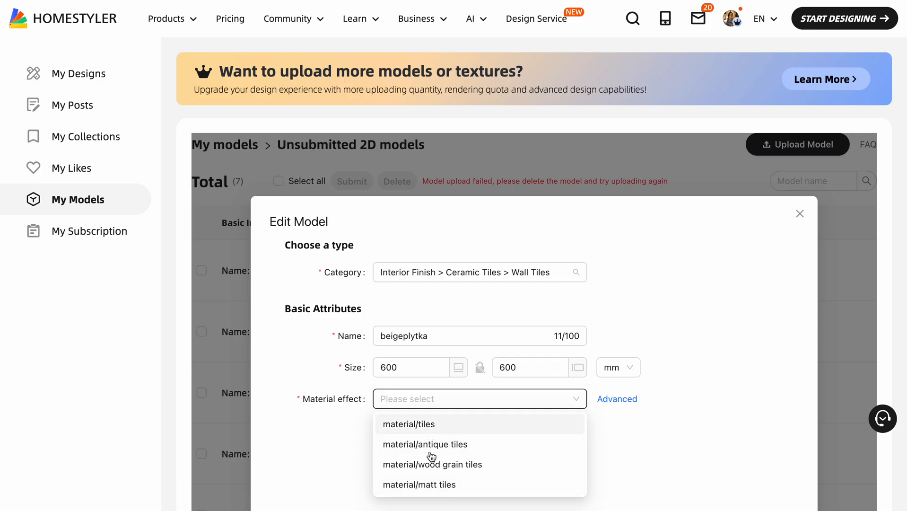
pyautogui.click(424, 424)
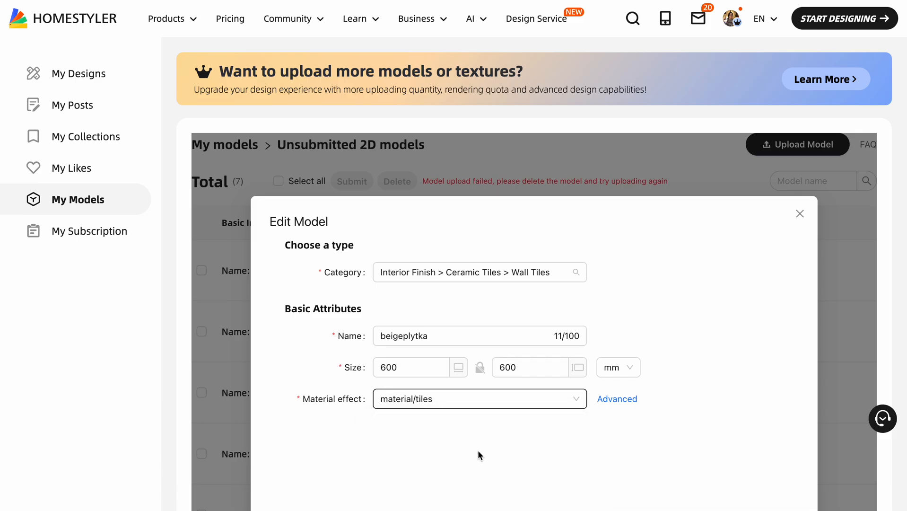
pyautogui.scroll(-2, 478, 450)
pyautogui.click(755, 453)
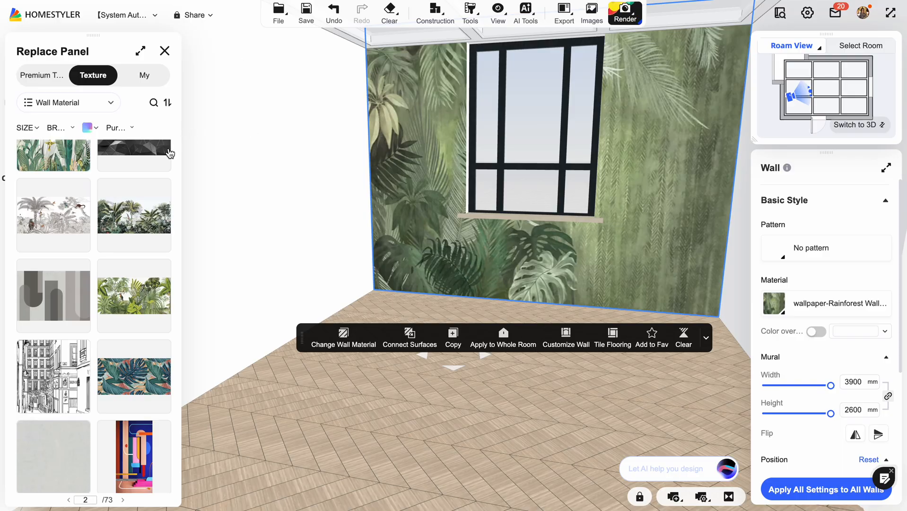
# Return to the room design and apply the uploaded 600 × 600 mm beigeplytka tile to the French-window wall.
pyautogui.click(161, 163)
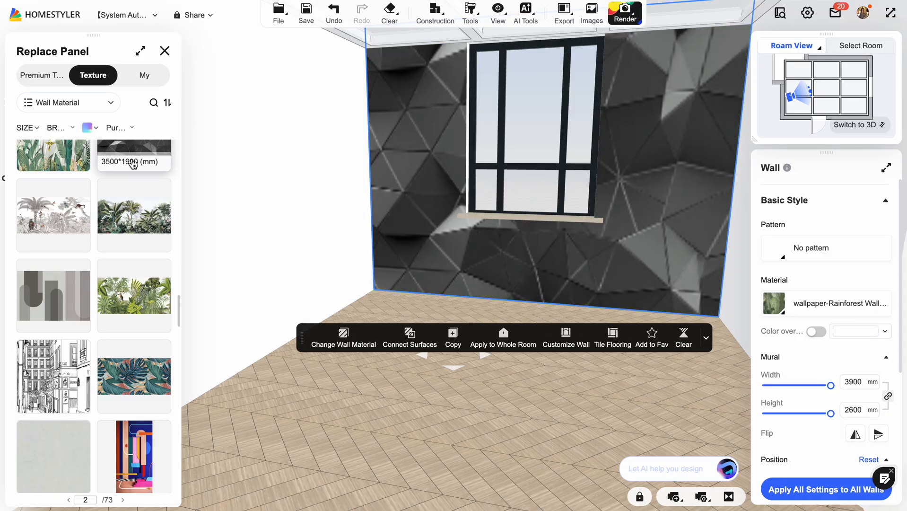
pyautogui.click(144, 77)
pyautogui.click(96, 132)
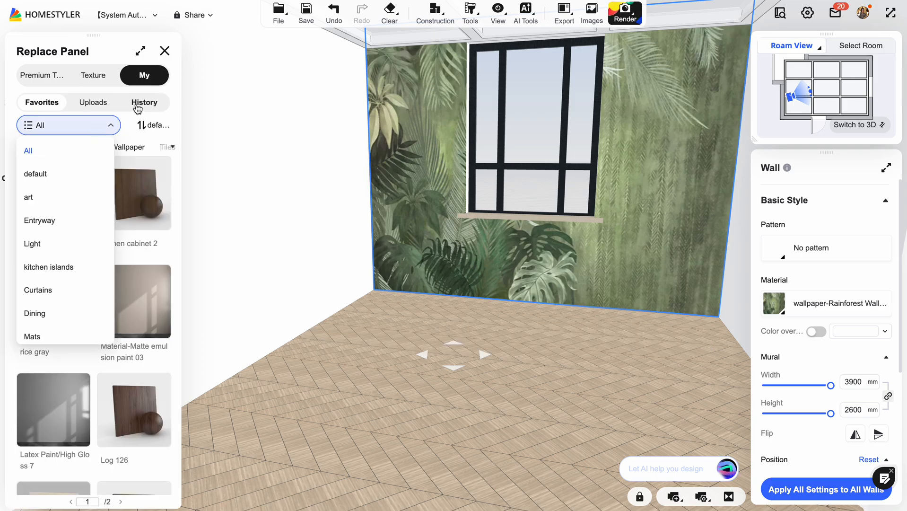
pyautogui.click(102, 104)
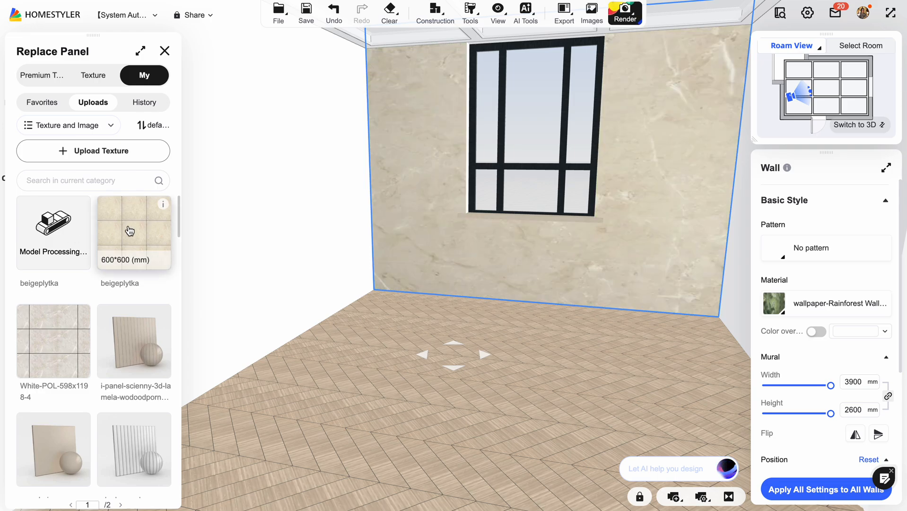
pyautogui.click(146, 237)
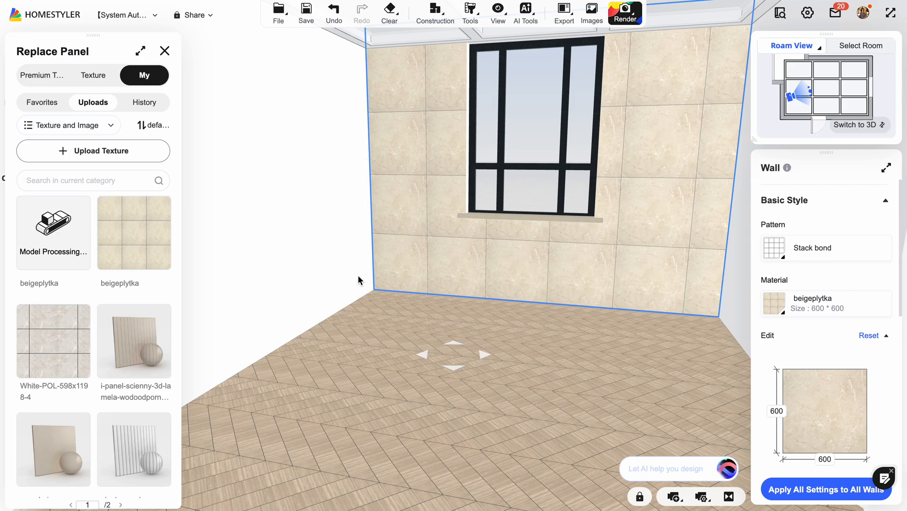
# Replace the wall's tile with the uploaded White-POL-598x1198-4 texture and look through the other uploaded textures.
pyautogui.click(54, 334)
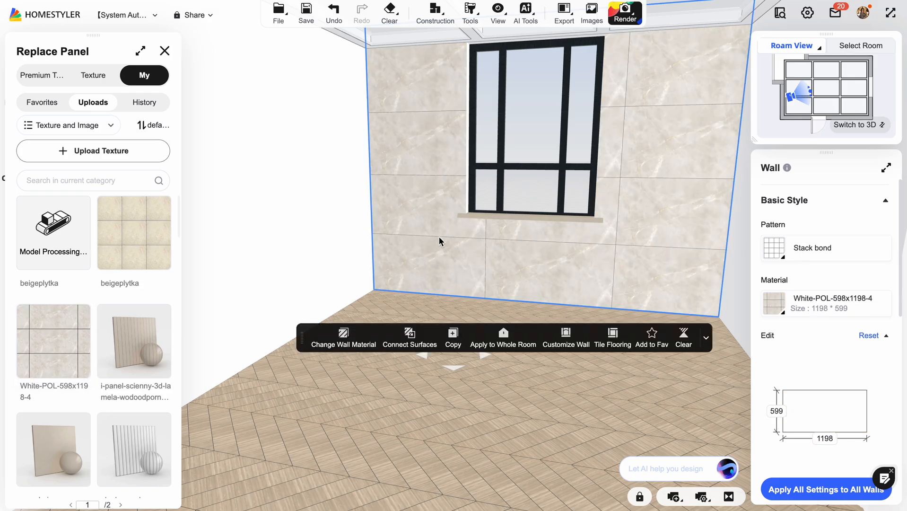
pyautogui.scroll(-8, 126, 369)
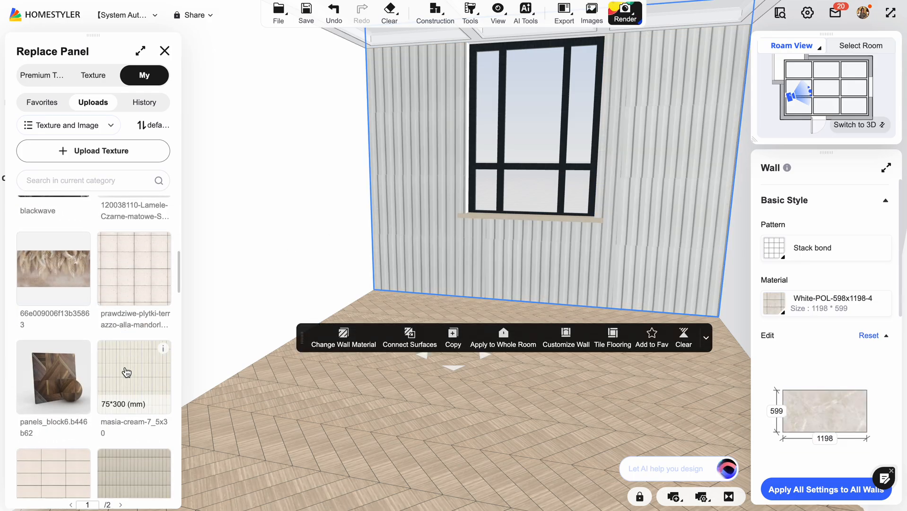
# Replace the window wall's material with the uploaded panels_block6.b446b62 wood panel texture.
pyautogui.scroll(-14, 127, 372)
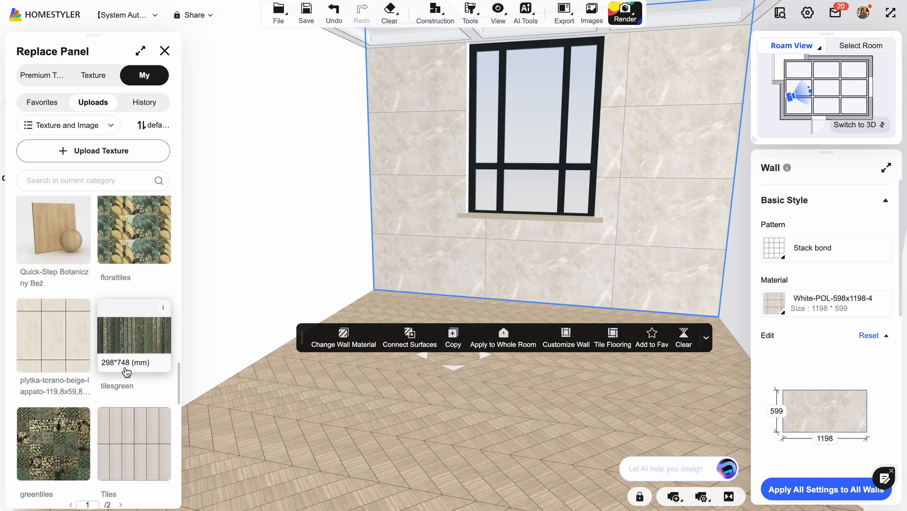
pyautogui.scroll(10, 126, 372)
pyautogui.scroll(5, 126, 372)
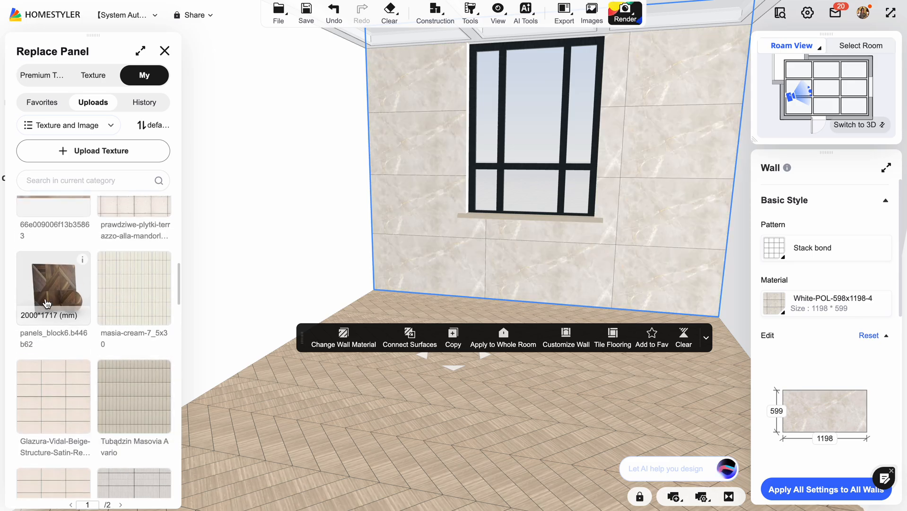
pyautogui.click(39, 297)
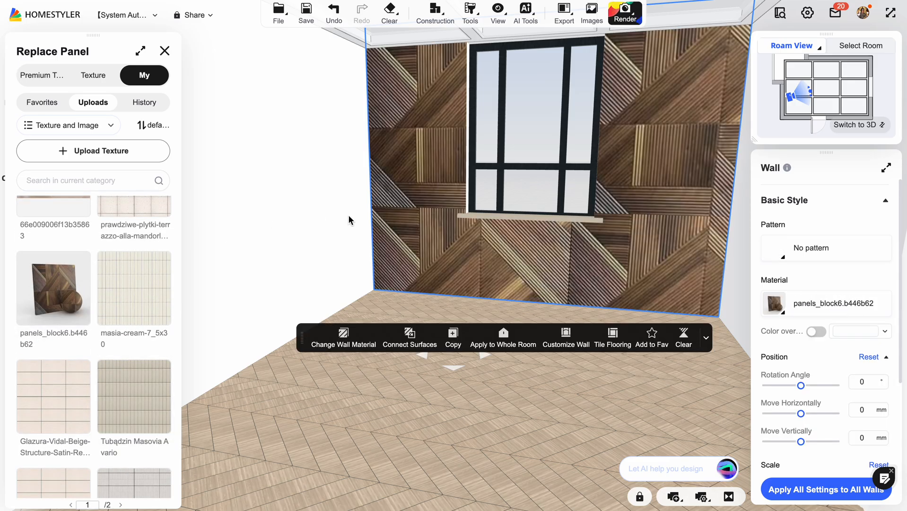
pyautogui.moveTo(333, 421); pyautogui.dragTo(265, 374)
# Look through the favorite, uploaded and premium textures, and close the material replacement.
pyautogui.click(111, 123)
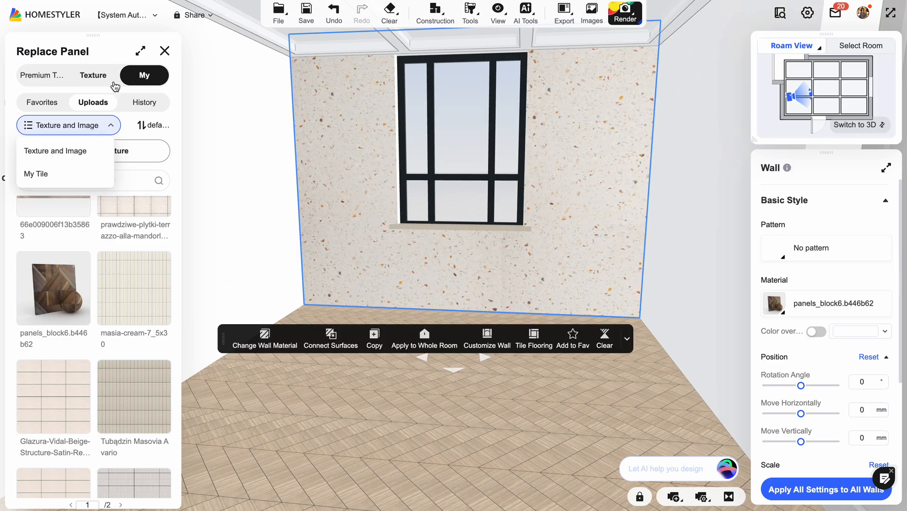
pyautogui.click(50, 102)
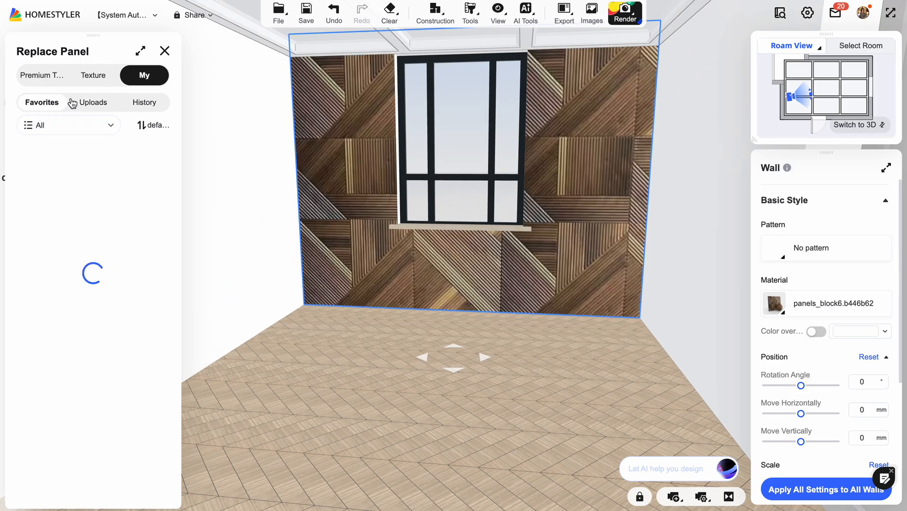
pyautogui.click(94, 104)
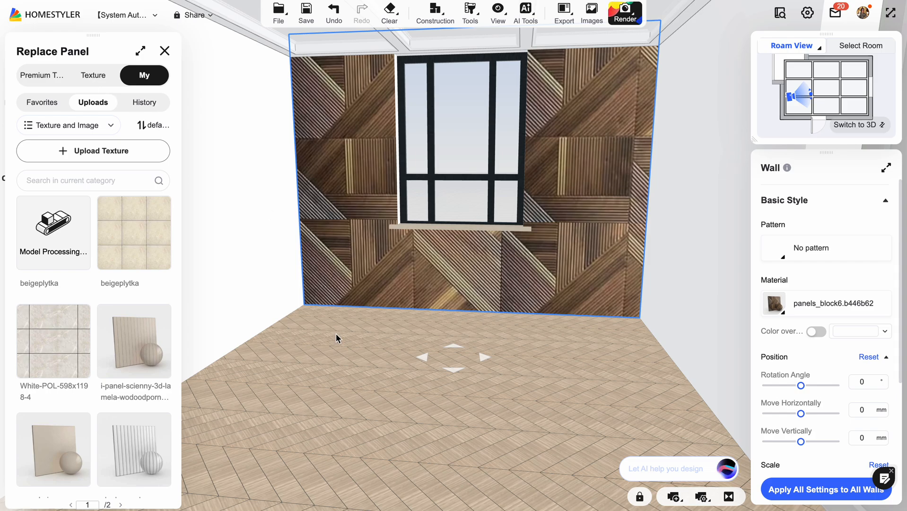
pyautogui.click(67, 81)
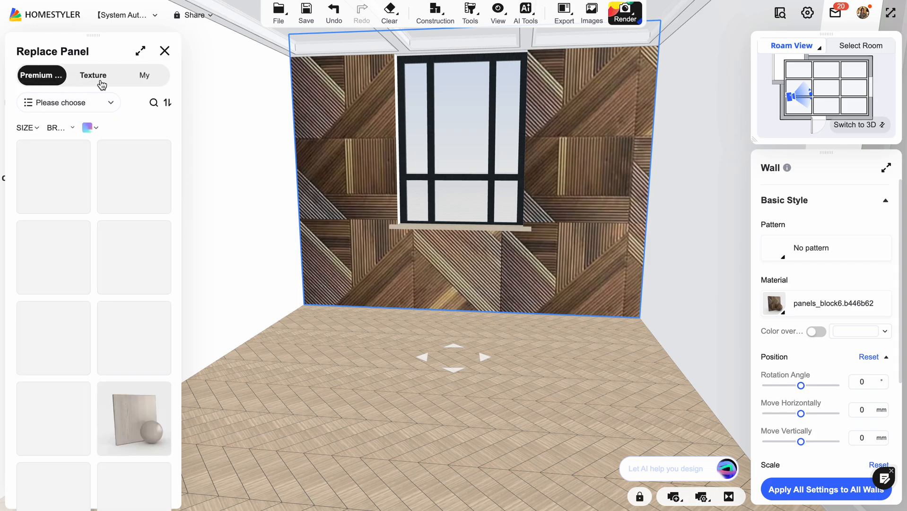
pyautogui.click(165, 51)
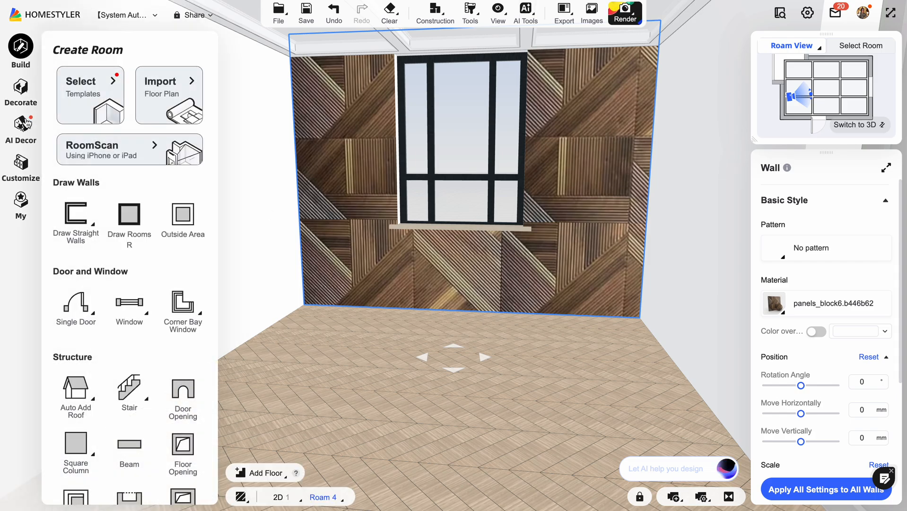
# Browse the furniture library and its room categories, from Living Room down to Kitchen and Bathroom.
pyautogui.click(22, 90)
pyautogui.scroll(-3, 199, 185)
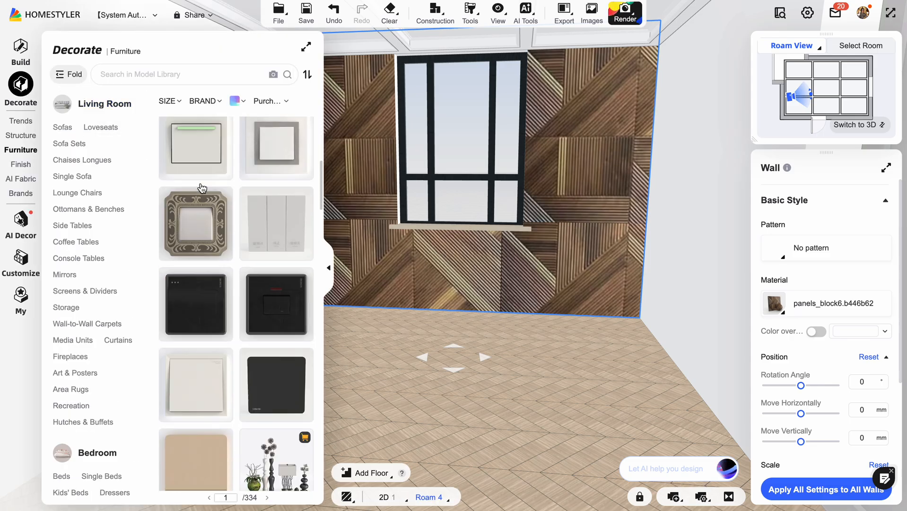
pyautogui.scroll(-10, 201, 187)
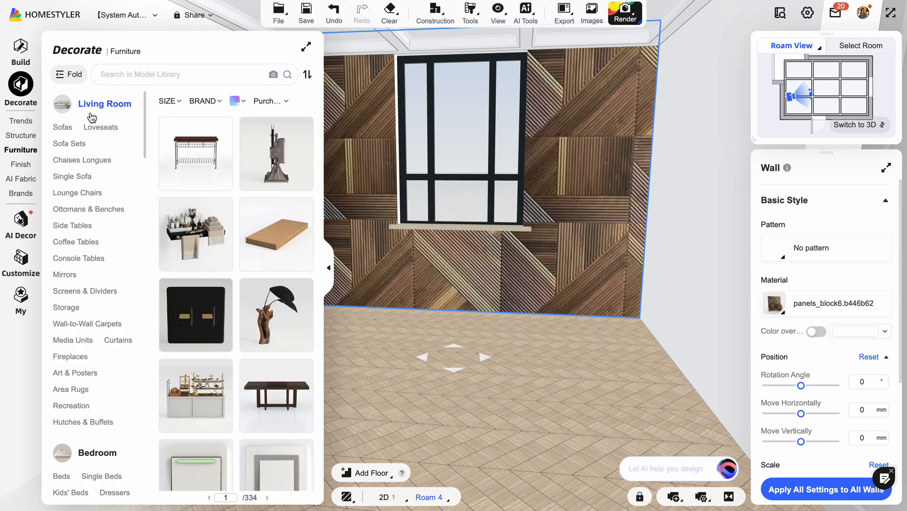
pyautogui.scroll(-8, 108, 412)
pyautogui.scroll(8, 108, 413)
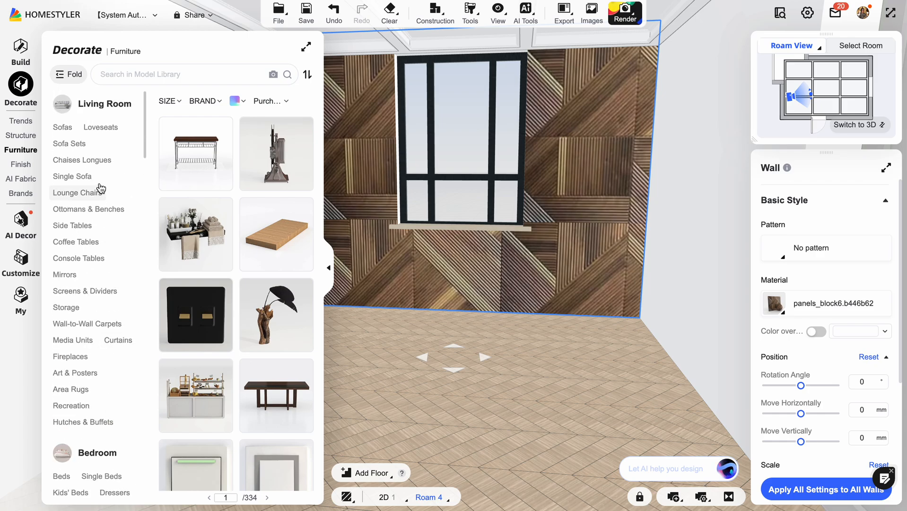
pyautogui.scroll(-5, 105, 455)
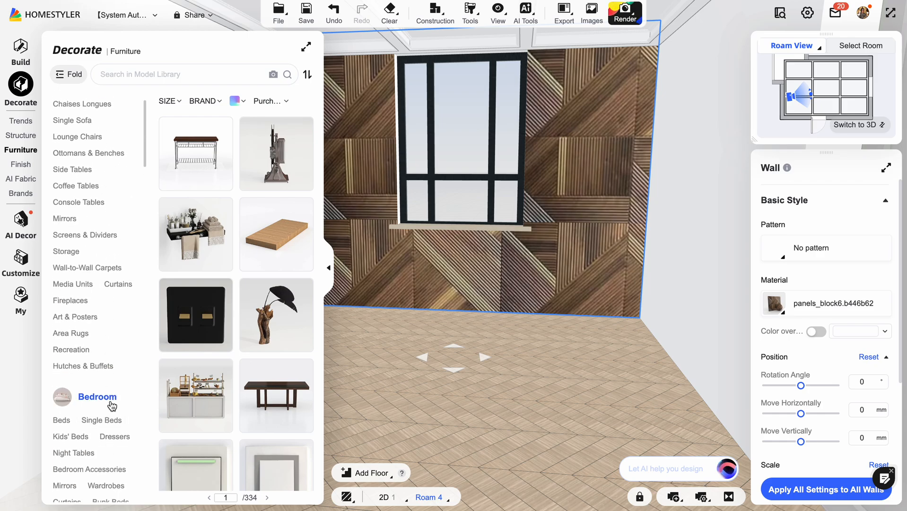
pyautogui.scroll(-6, 105, 376)
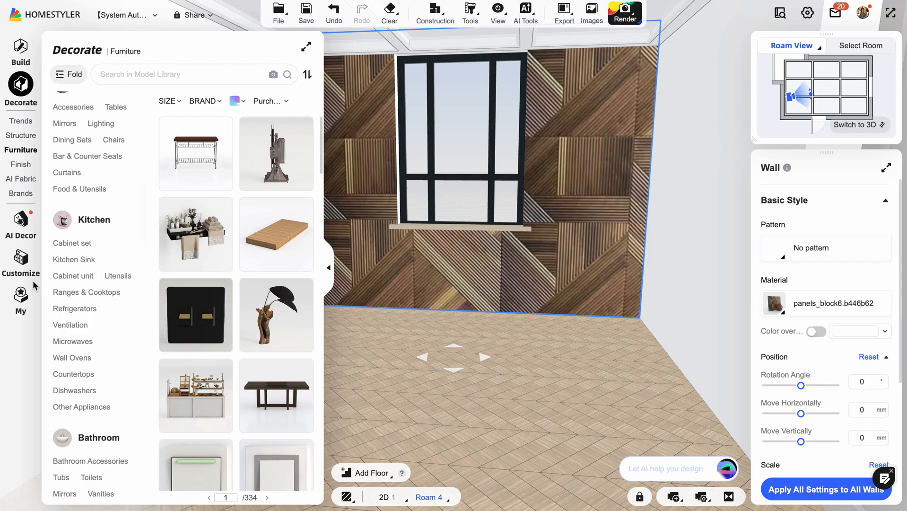
# Place the wall panel and the children's bed from the Minimalist Luxury Styles Kidsroom AI Decor template in the room.
pyautogui.click(23, 221)
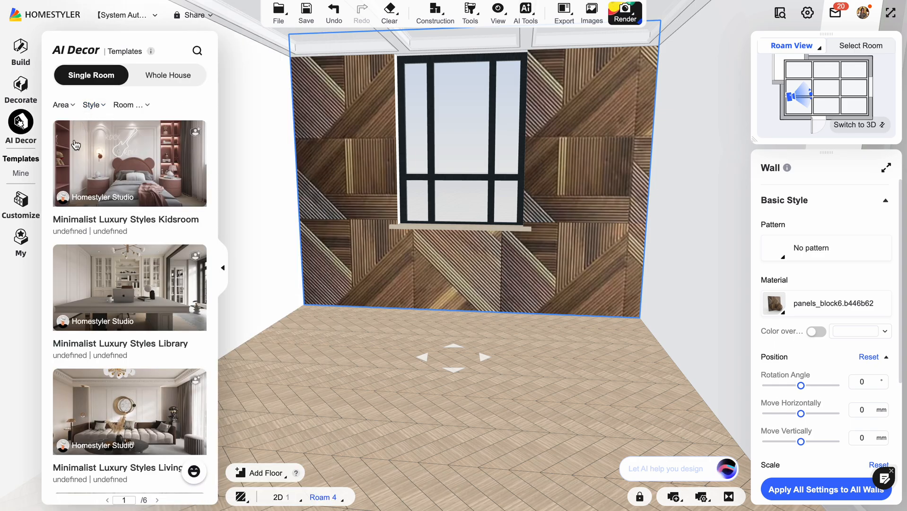
pyautogui.click(141, 157)
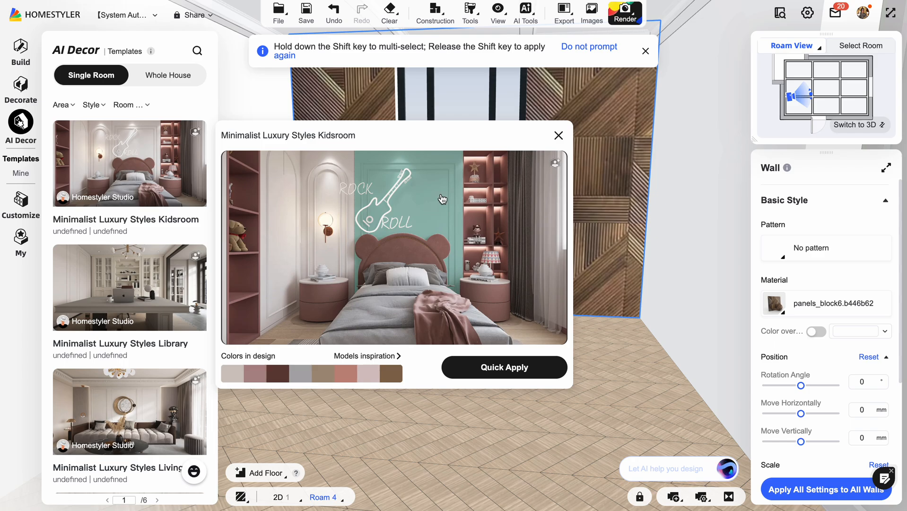
pyautogui.click(683, 197)
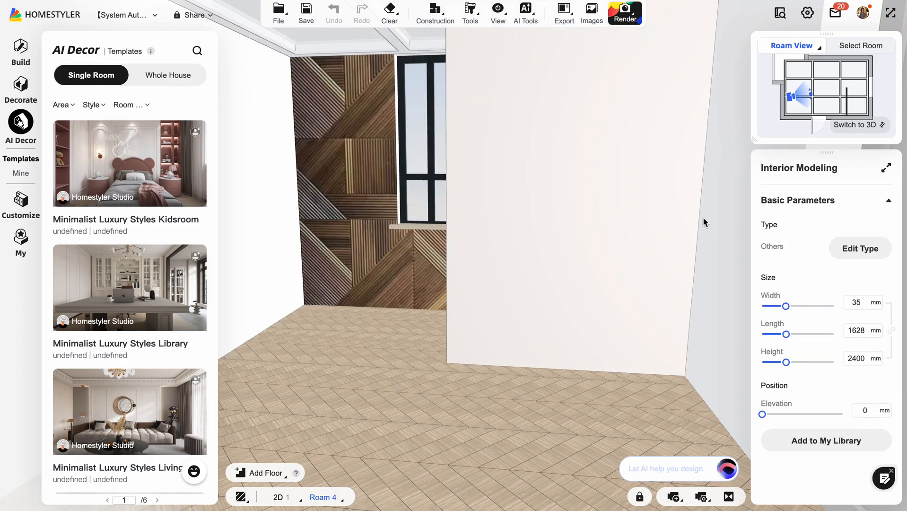
pyautogui.click(614, 176)
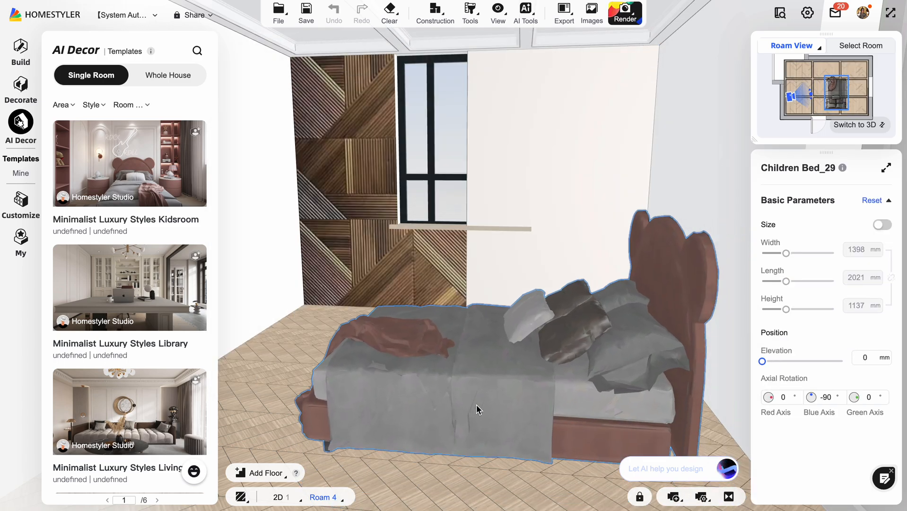
pyautogui.click(477, 406)
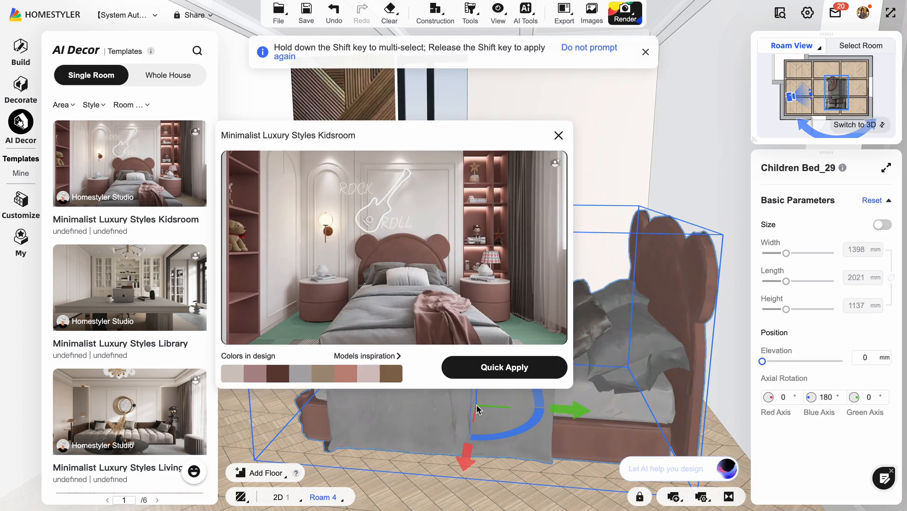
# Try to quick-apply the whole Minimalist Luxury Styles Kidsroom template to the room, in the roam view and in the 2D plan.
pyautogui.click(501, 368)
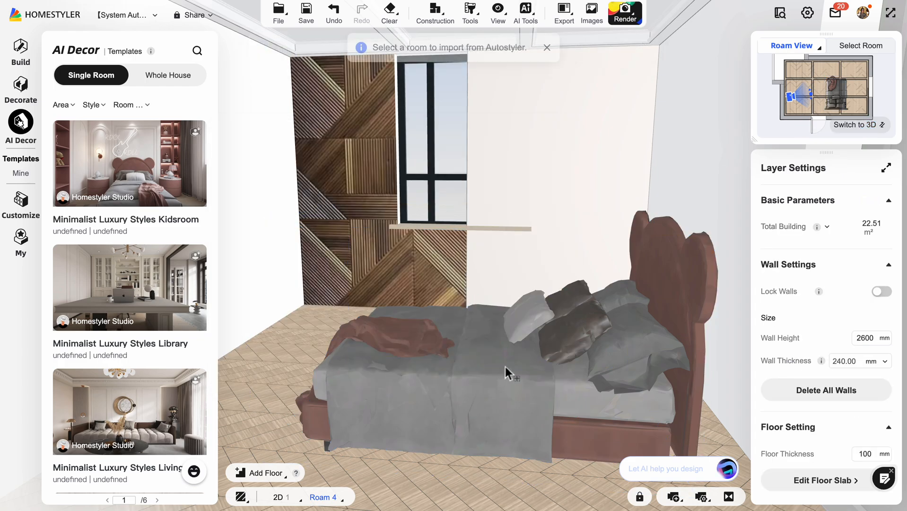
pyautogui.click(552, 254)
pyautogui.click(855, 125)
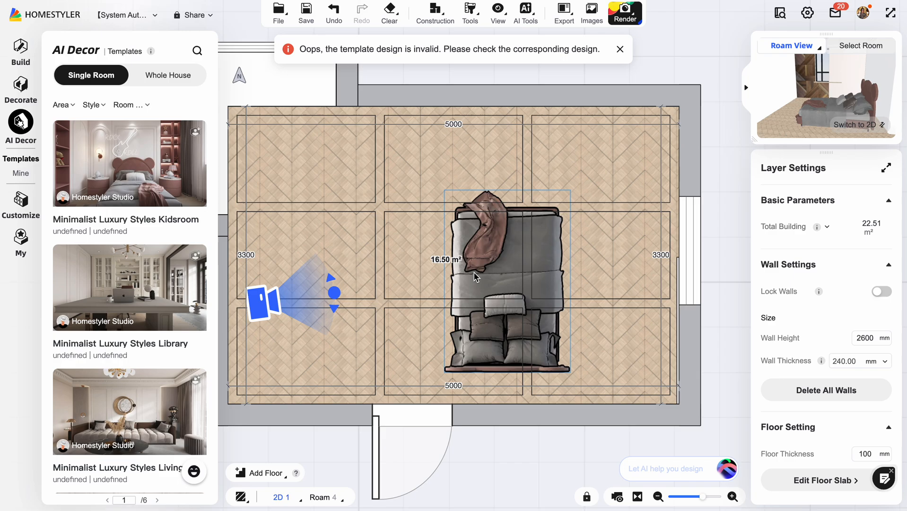
pyautogui.click(160, 152)
pyautogui.click(485, 367)
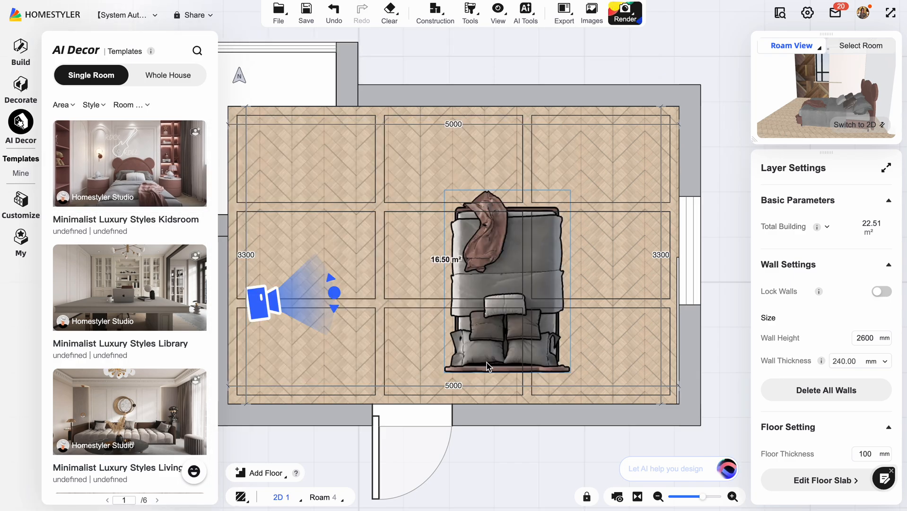
pyautogui.click(418, 235)
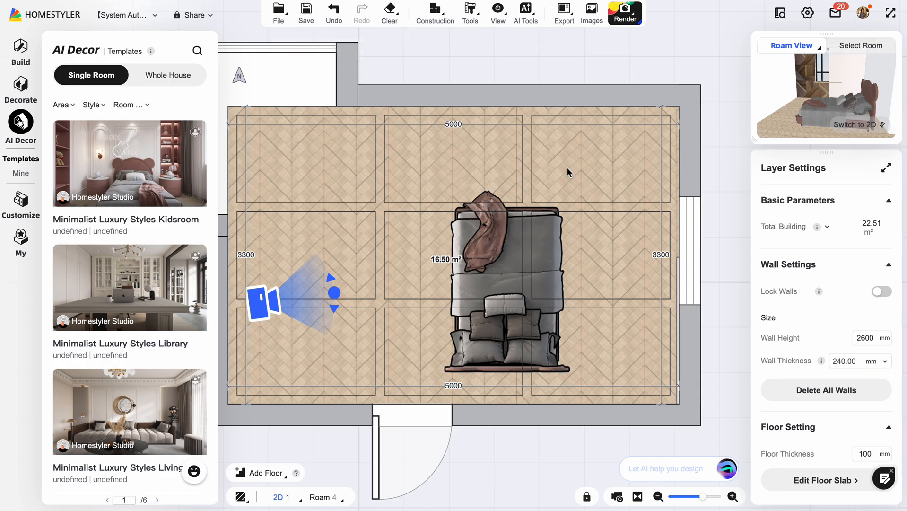
# Set the room type of the 16.50 m² room to Bedroom.
pyautogui.scroll(-3, 440, 166)
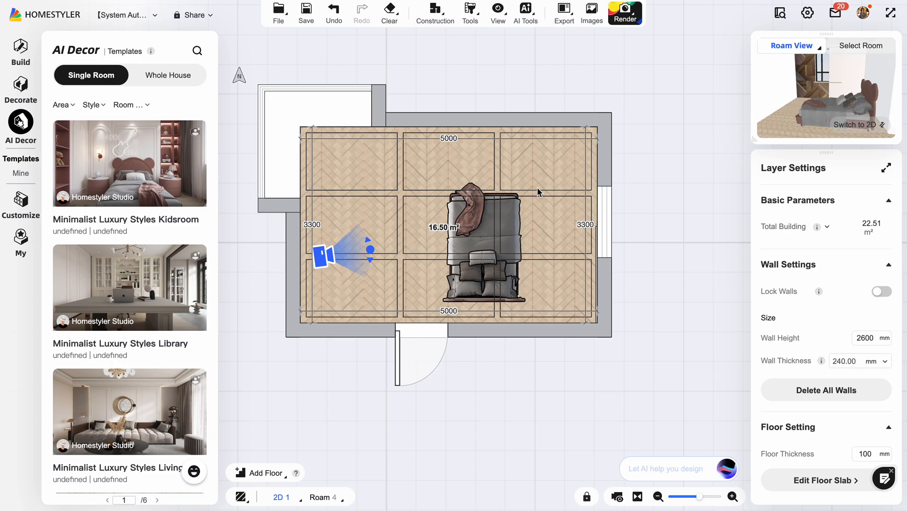
pyautogui.click(536, 187)
pyautogui.click(853, 268)
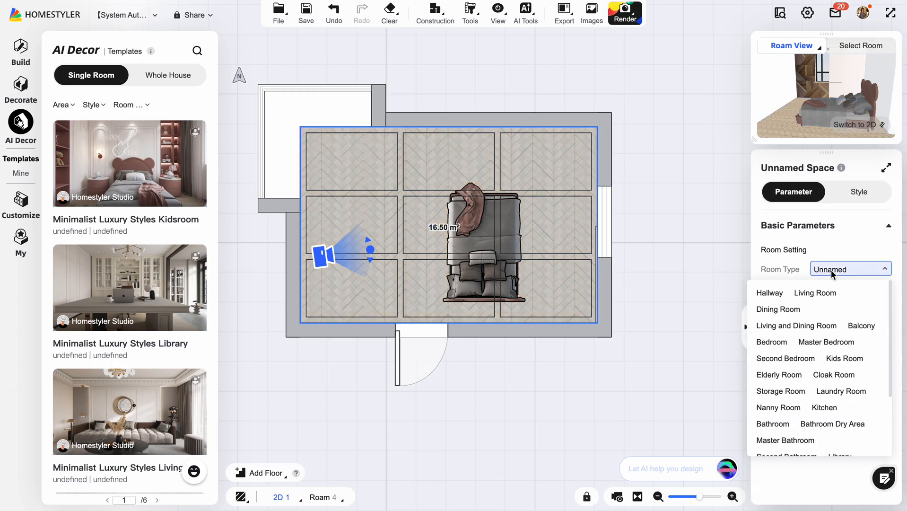
pyautogui.click(775, 342)
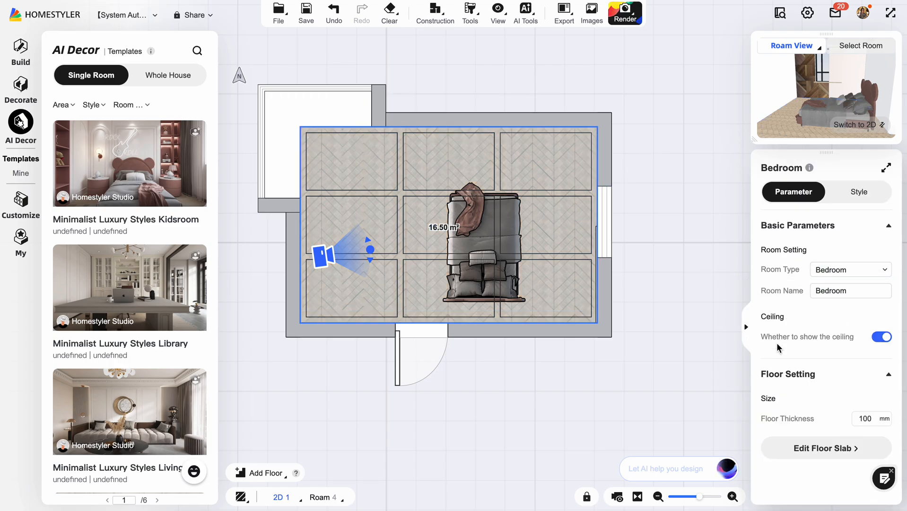
pyautogui.click(692, 337)
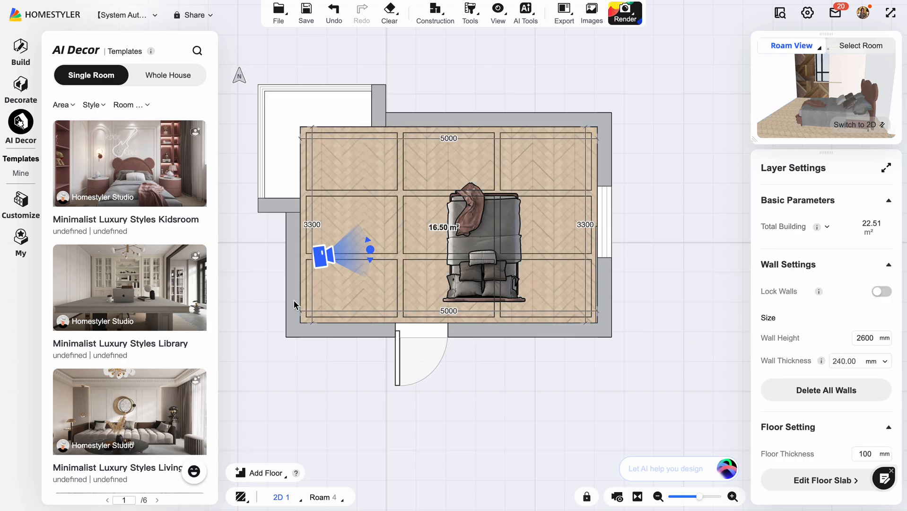
# Try again to quick-apply the Minimalist Luxury Styles Kidsroom template to the bedroom in the 2D plan.
pyautogui.click(184, 197)
pyautogui.click(513, 369)
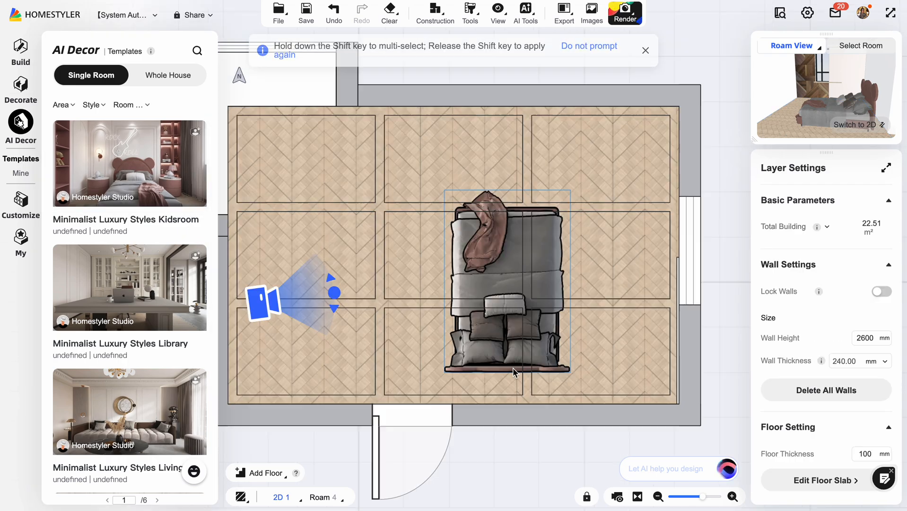
pyautogui.click(497, 154)
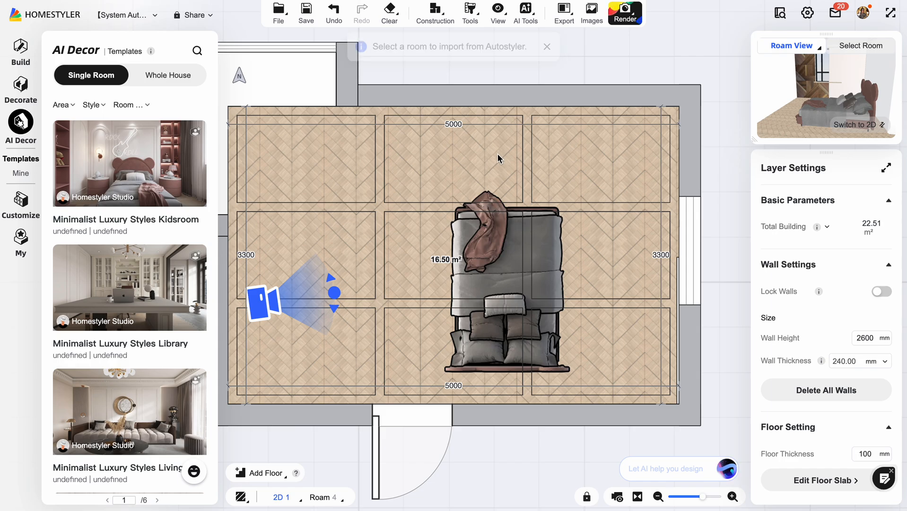
# Draw a second rectangular room about 8018 × 4172 mm on the plan, below the existing one.
pyautogui.scroll(1, 496, 153)
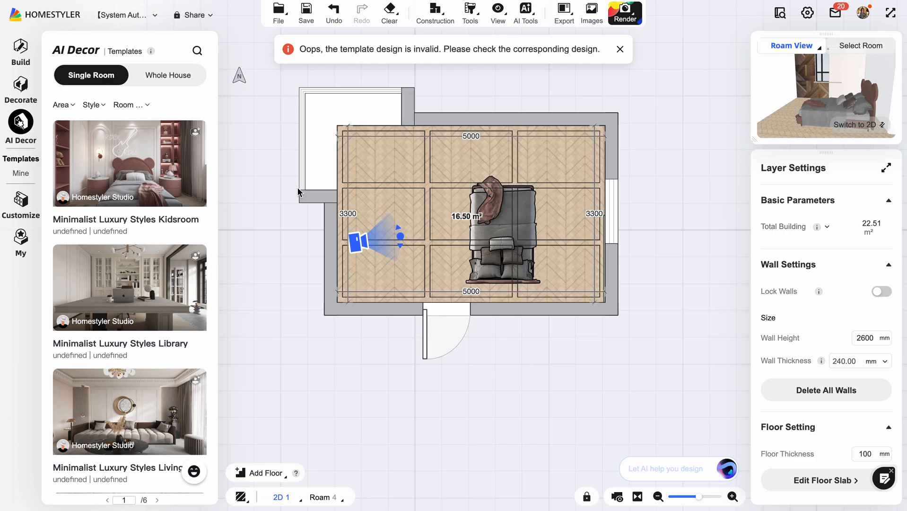
pyautogui.scroll(-4, 297, 189)
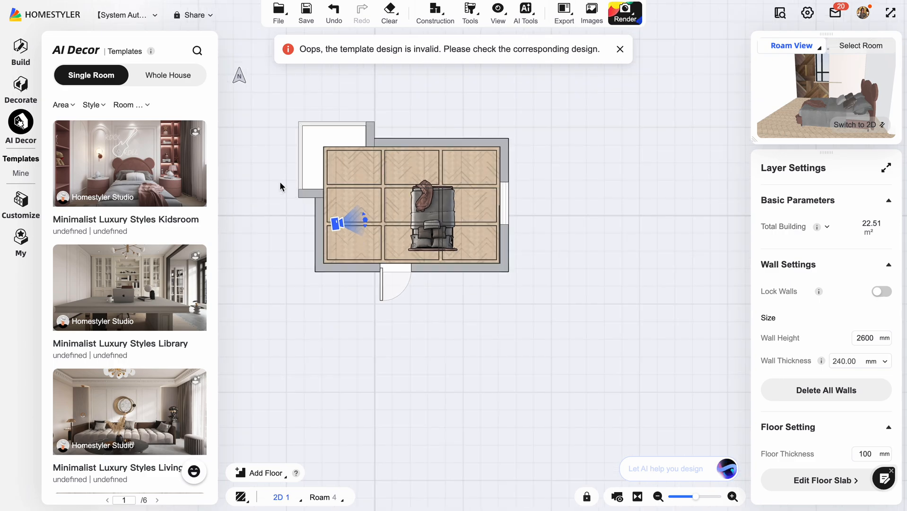
pyautogui.click(20, 59)
pyautogui.click(129, 215)
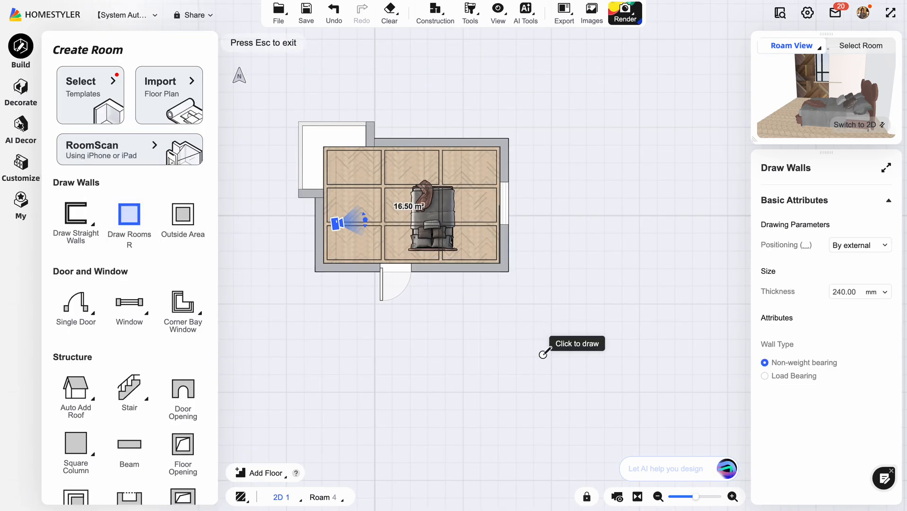
pyautogui.click(479, 351)
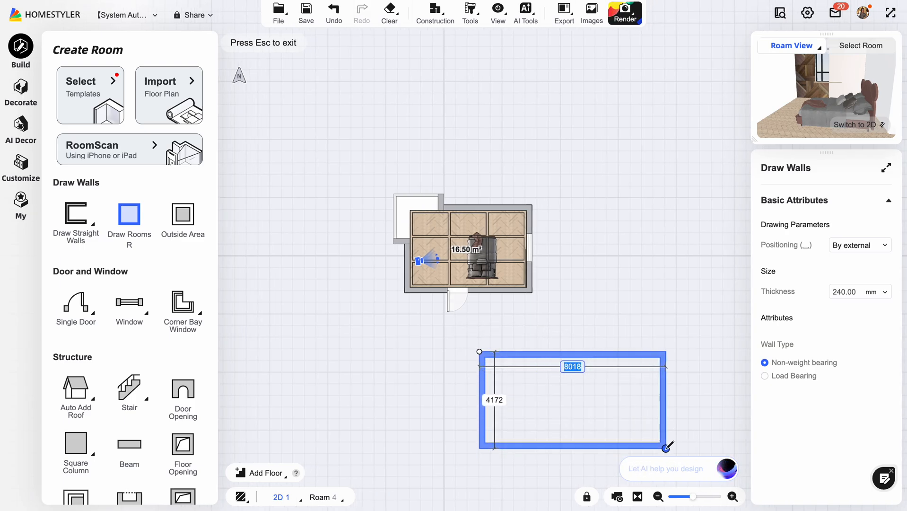
pyautogui.click(667, 448)
pyautogui.press('Escape')
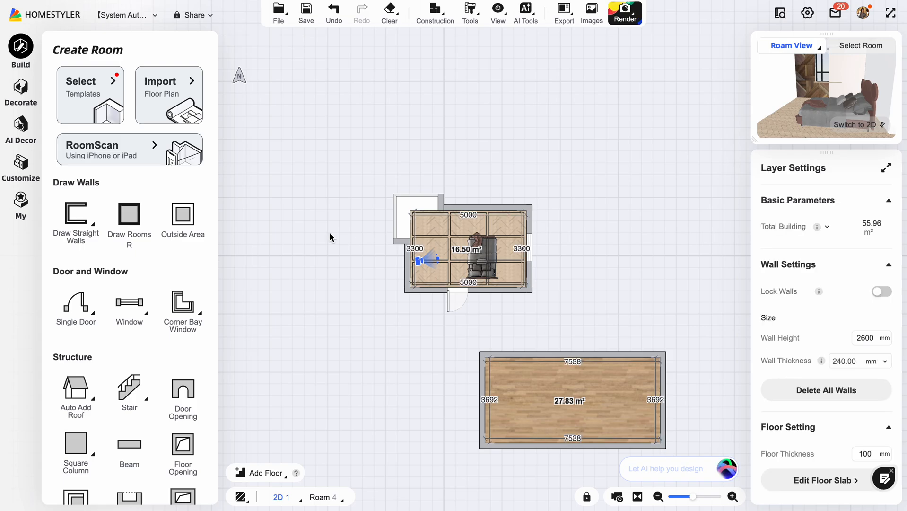
# Set the room type of the newly drawn lower room to Bedroom.
pyautogui.click(616, 398)
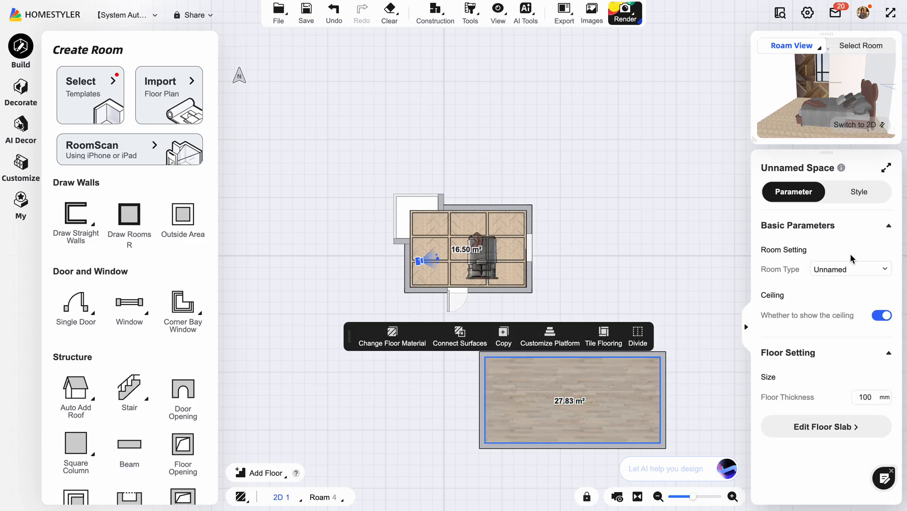
pyautogui.click(851, 269)
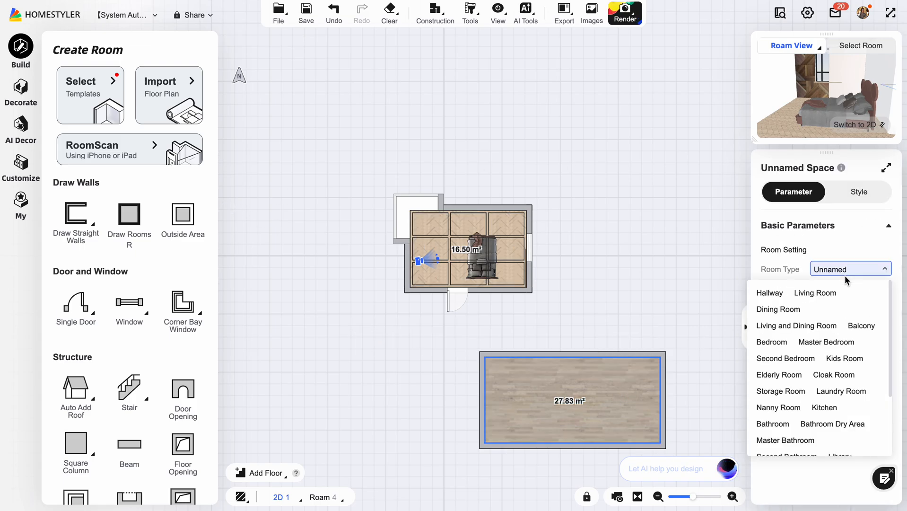
pyautogui.click(783, 343)
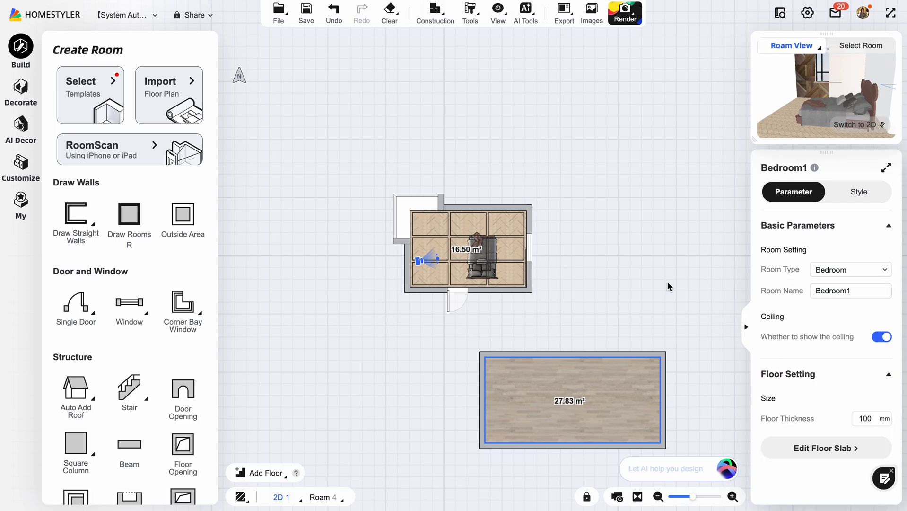
# Try to quick-apply the Minimalist Luxury Styles Kidsroom AI Decor template to the new lower bedroom.
pyautogui.click(21, 88)
pyautogui.click(20, 228)
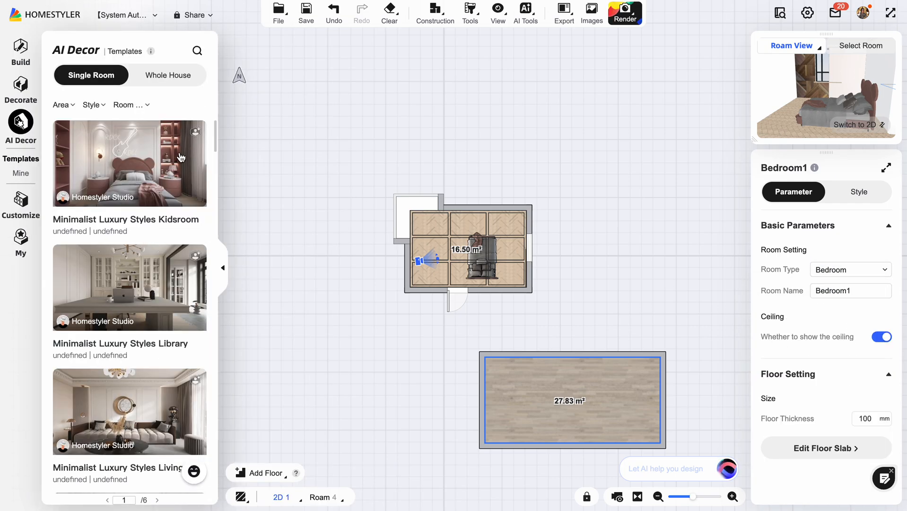
pyautogui.click(179, 176)
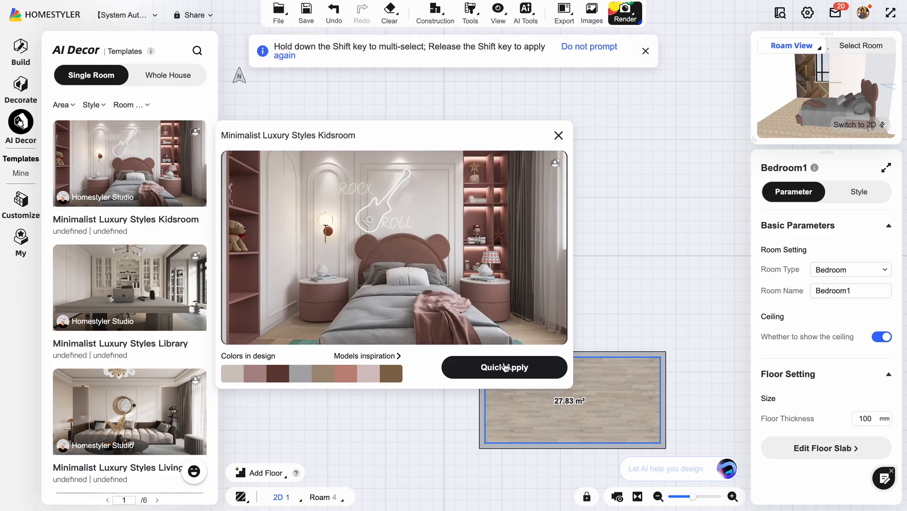
pyautogui.click(517, 367)
pyautogui.click(531, 349)
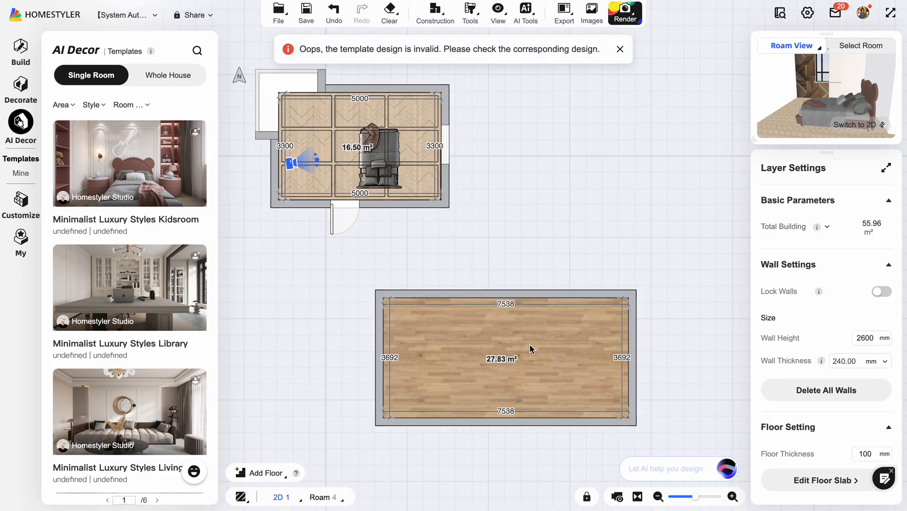
# Try to quick-apply the Minimalist Luxury Styles Livingroom AI Decor template to the lower room.
pyautogui.scroll(-5, 162, 189)
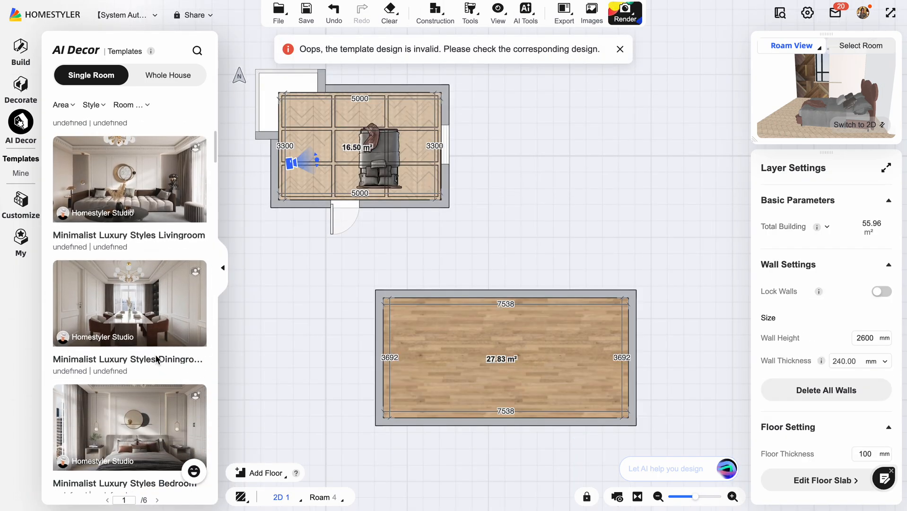
pyautogui.click(162, 189)
pyautogui.scroll(-3, 210, 265)
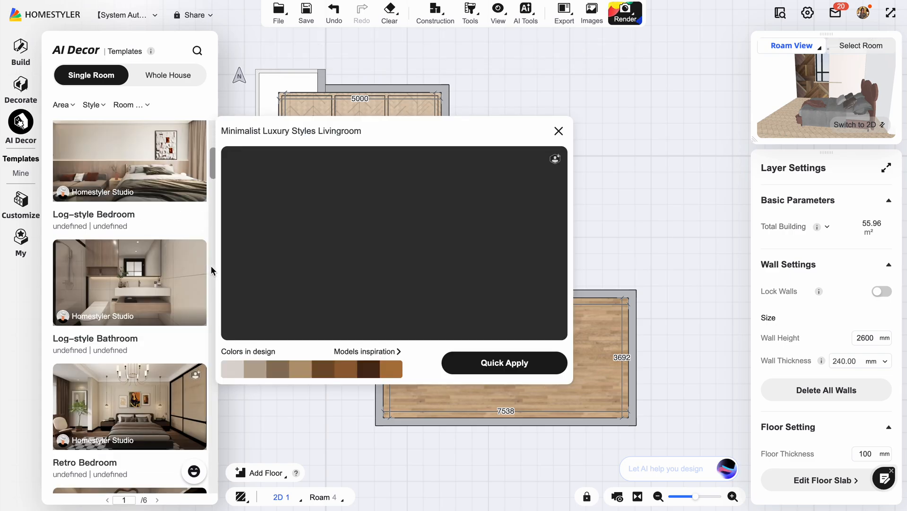
pyautogui.click(510, 363)
pyautogui.click(522, 343)
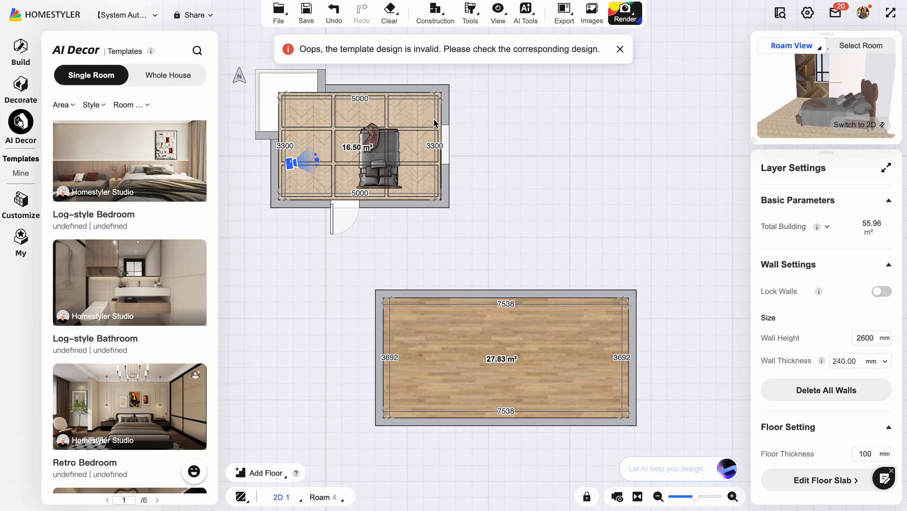
# Delete the lower rectangular room from the plan.
pyautogui.scroll(3, 434, 118)
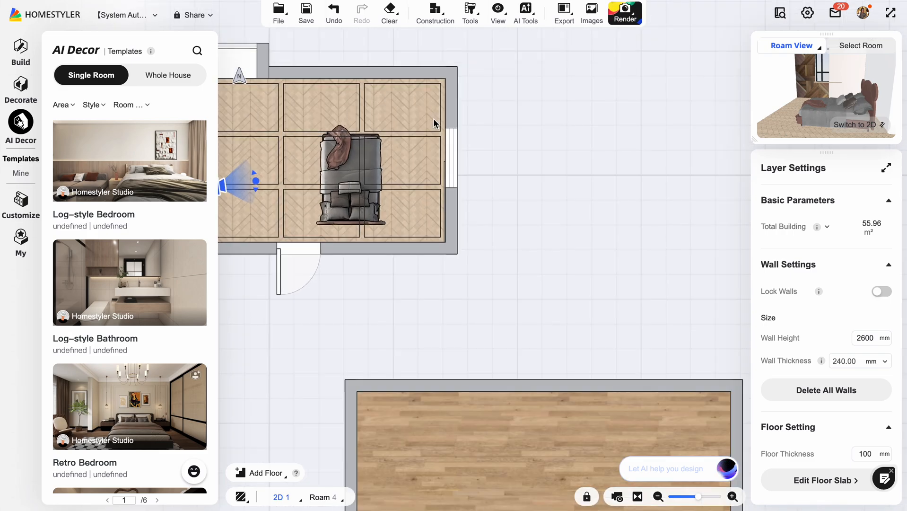
pyautogui.click(504, 399)
pyautogui.press('Delete')
# Delete the bed and the white panel covering part of the window wall from the remaining bedroom in the roam view.
pyautogui.click(413, 206)
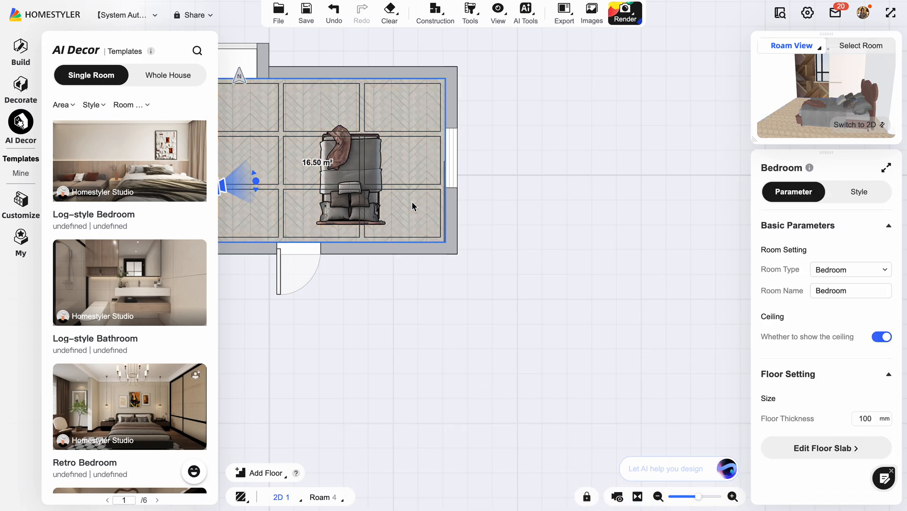
pyautogui.click(868, 125)
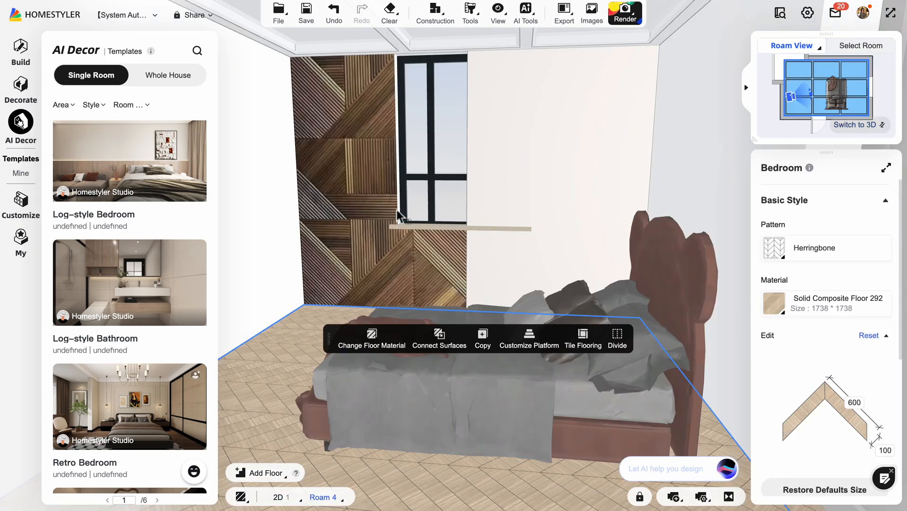
pyautogui.click(500, 431)
pyautogui.press('Delete')
pyautogui.click(517, 268)
pyautogui.press('Delete')
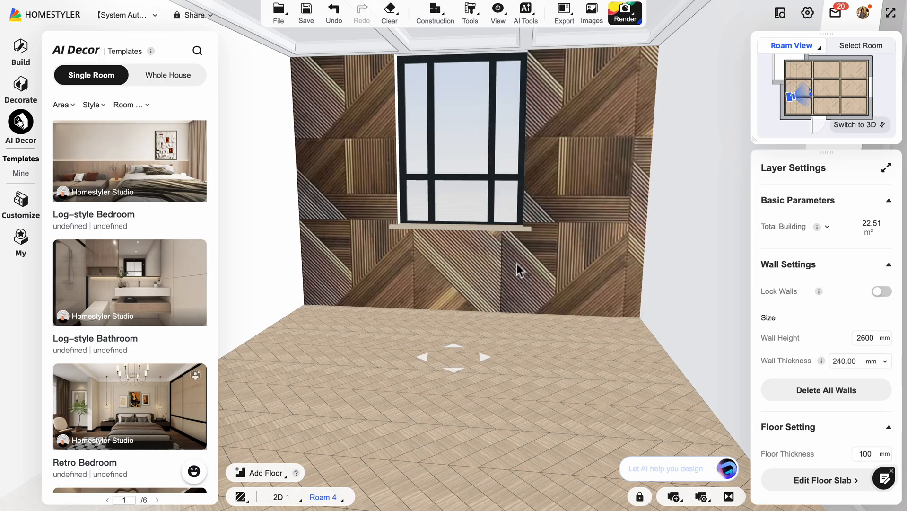
# Return to the 2D plan and open the list of room templates for creating a room.
pyautogui.moveTo(362, 369); pyautogui.dragTo(424, 357)
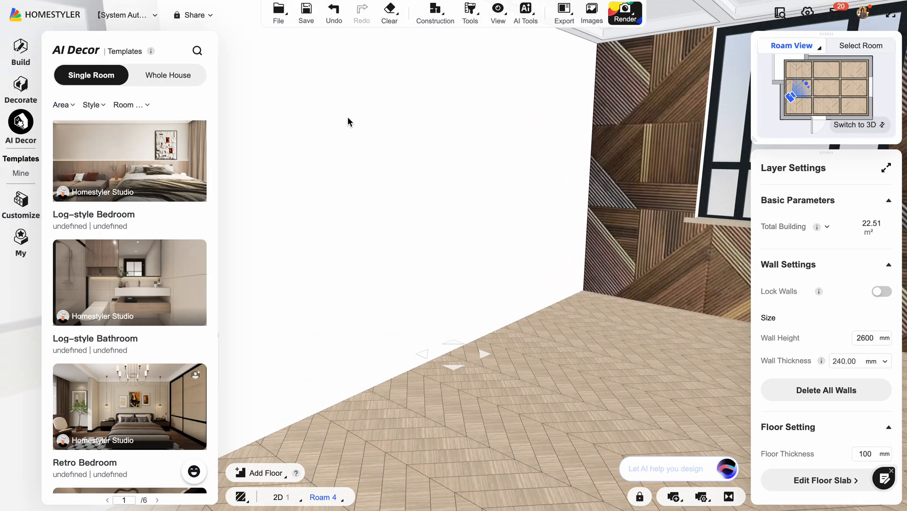
pyautogui.scroll(-10, 450, 233)
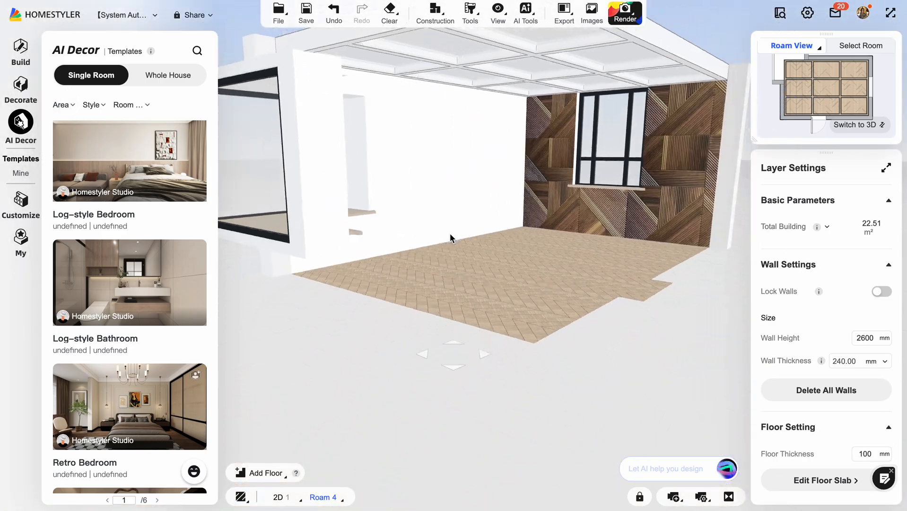
pyautogui.click(857, 125)
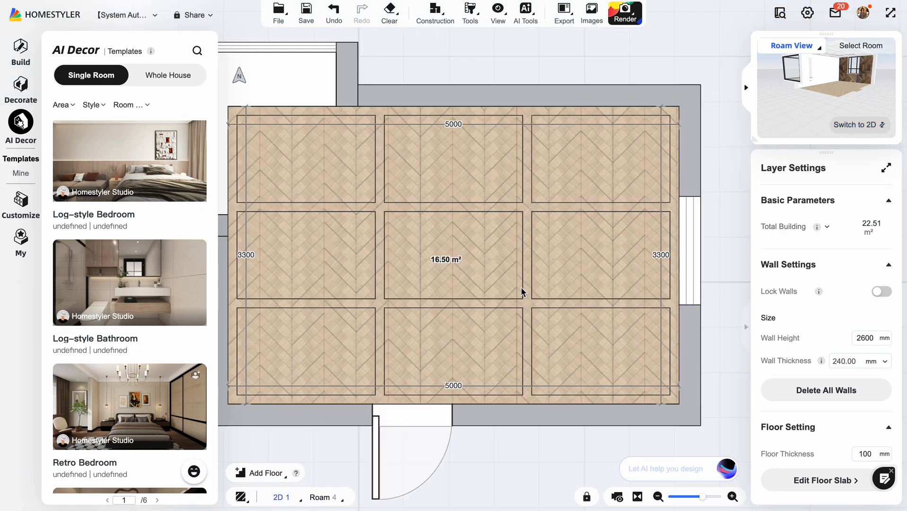
pyautogui.scroll(-5, 522, 291)
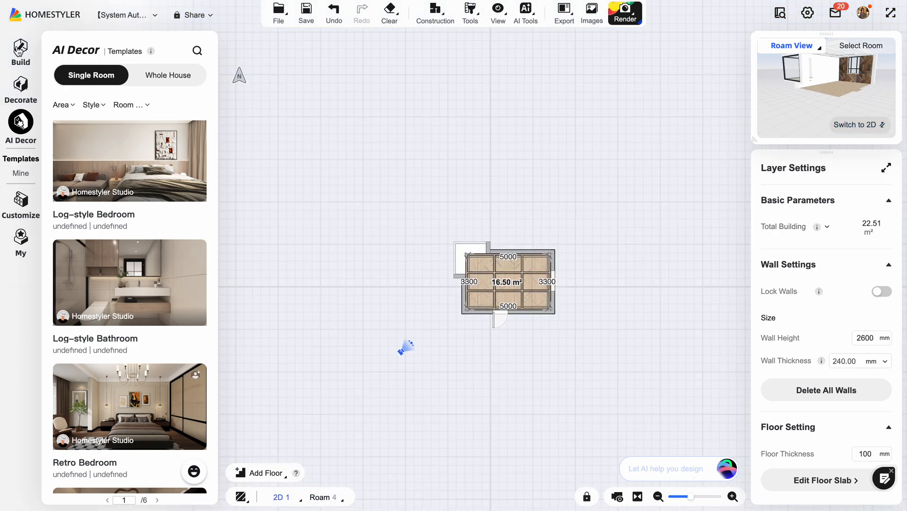
pyautogui.click(20, 52)
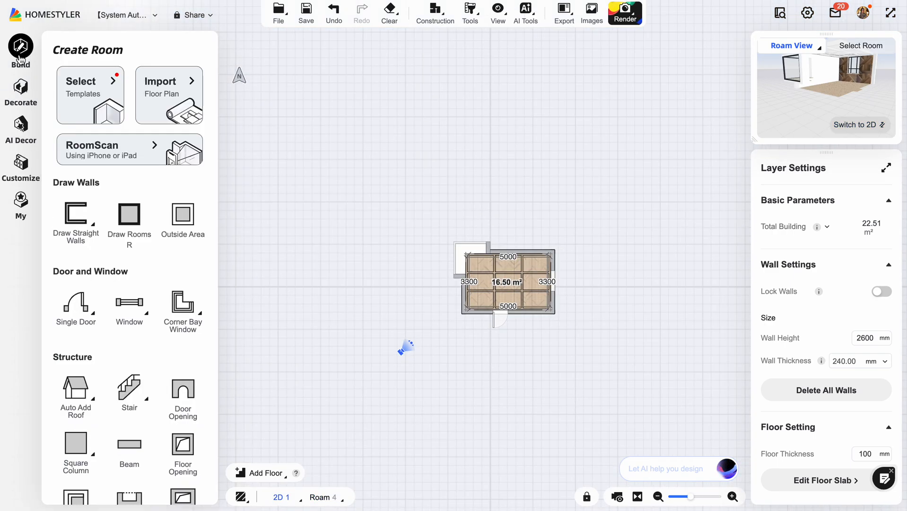
pyautogui.click(105, 87)
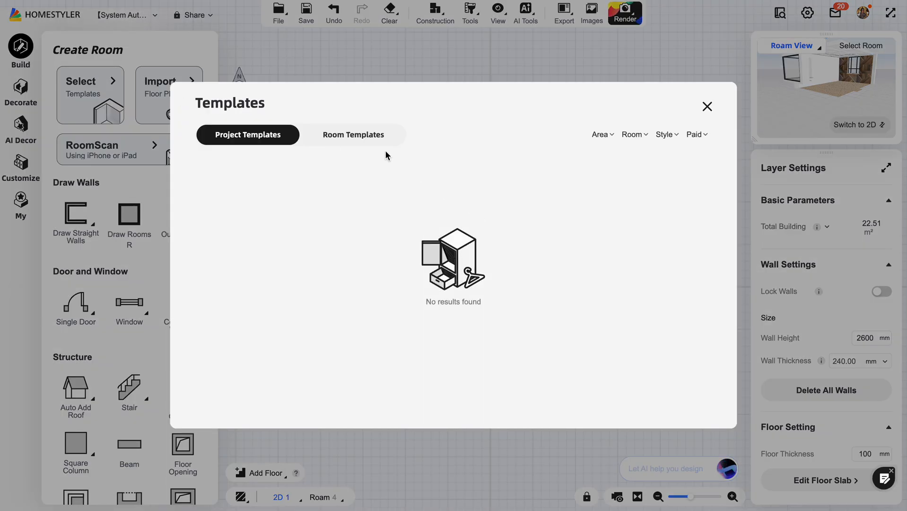
pyautogui.click(356, 133)
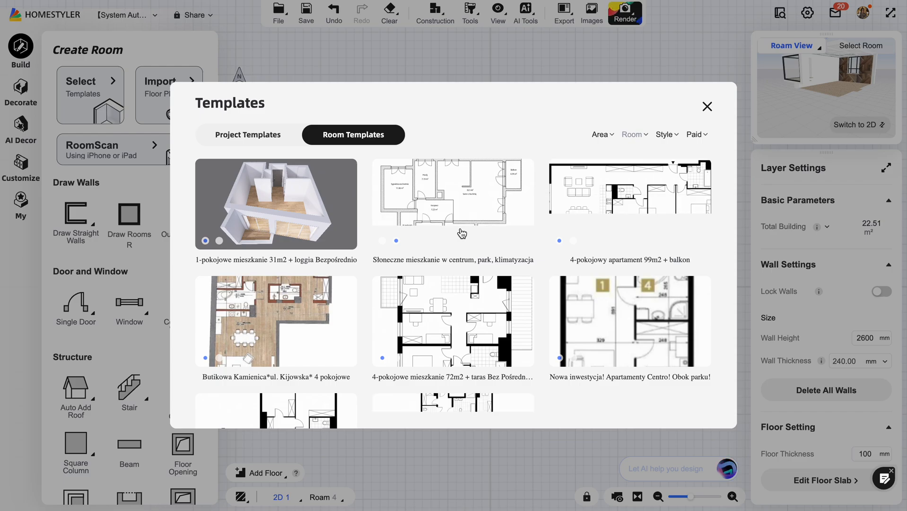
# Open the room template "1-pokojowe mieszkanie 31m2 + loggia Bezpośrednio".
pyautogui.scroll(-1, 461, 233)
pyautogui.scroll(1, 461, 232)
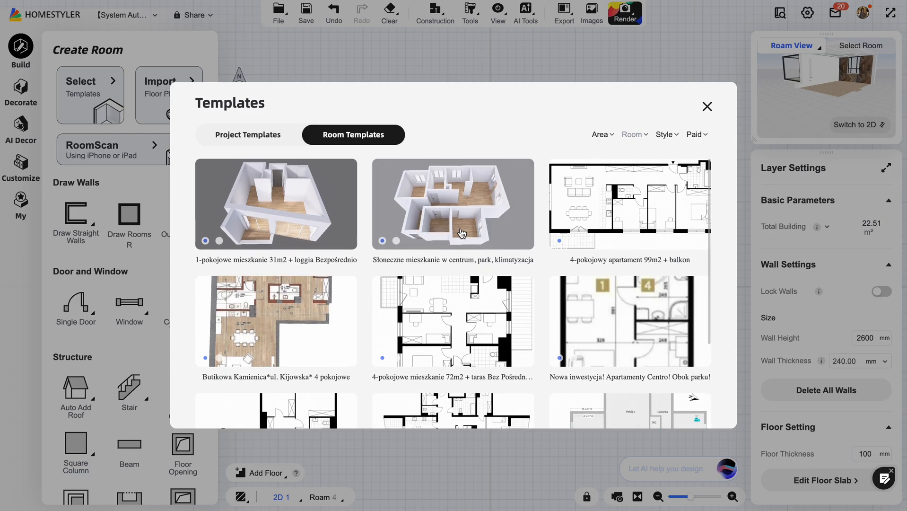
pyautogui.scroll(-5, 461, 233)
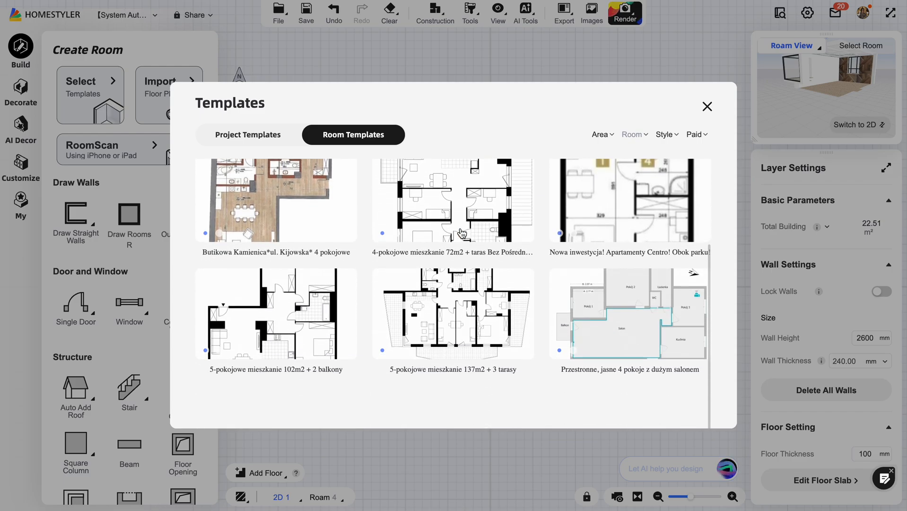
pyautogui.scroll(5, 462, 233)
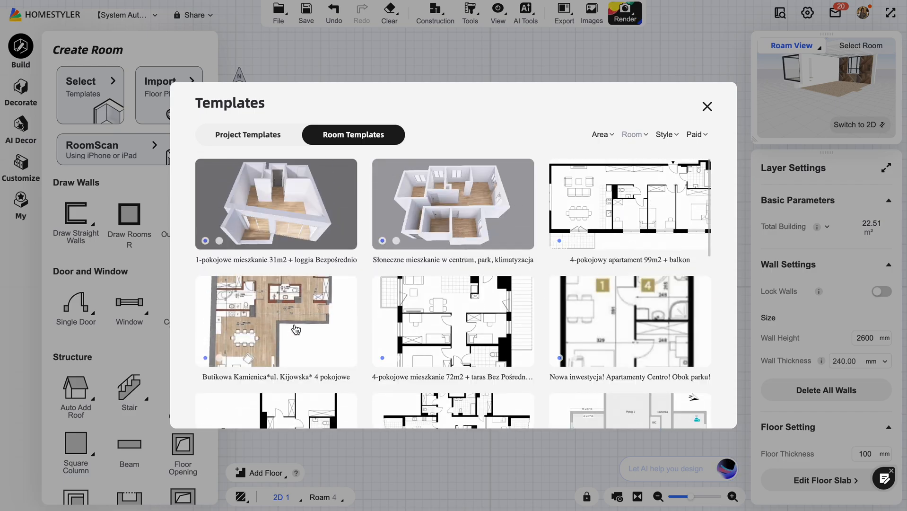
pyautogui.click(258, 141)
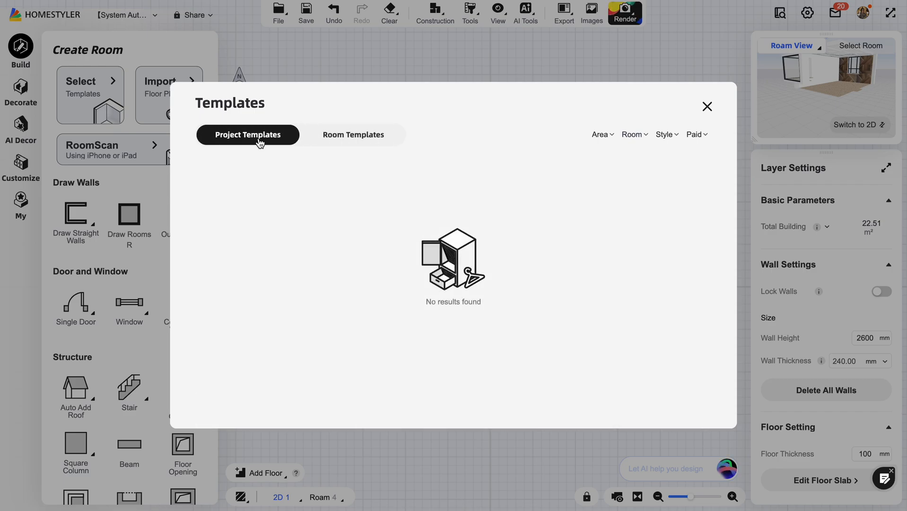
pyautogui.click(352, 137)
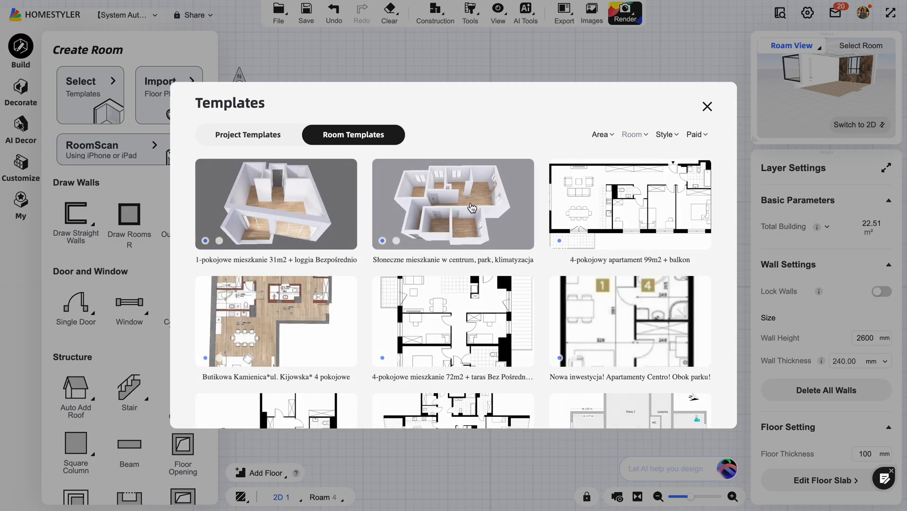
pyautogui.click(281, 205)
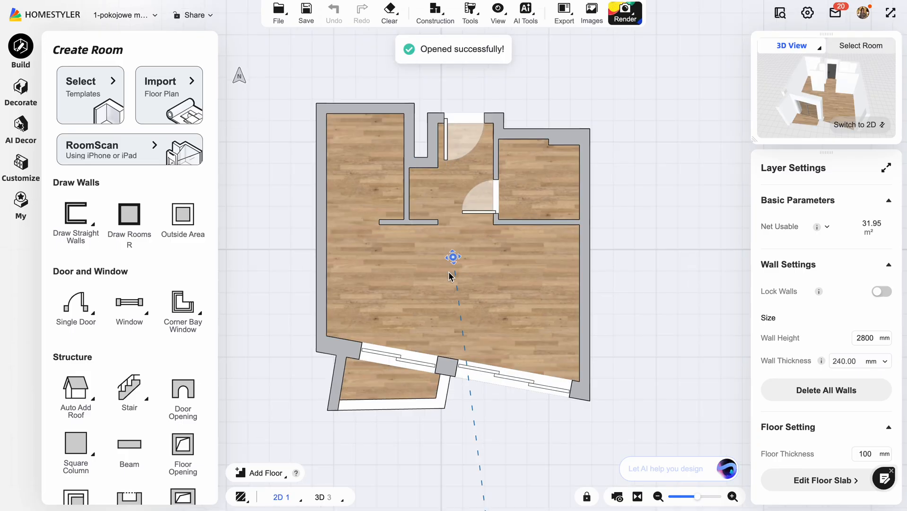
# Try to quick-apply the Log-style Bedroom AI Decor template to the apartment's bathroom.
pyautogui.scroll(3, 450, 277)
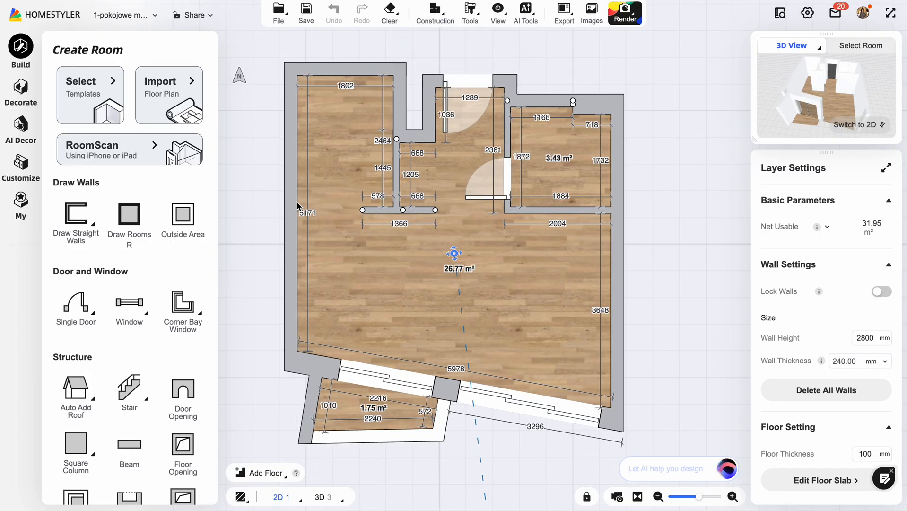
pyautogui.click(585, 144)
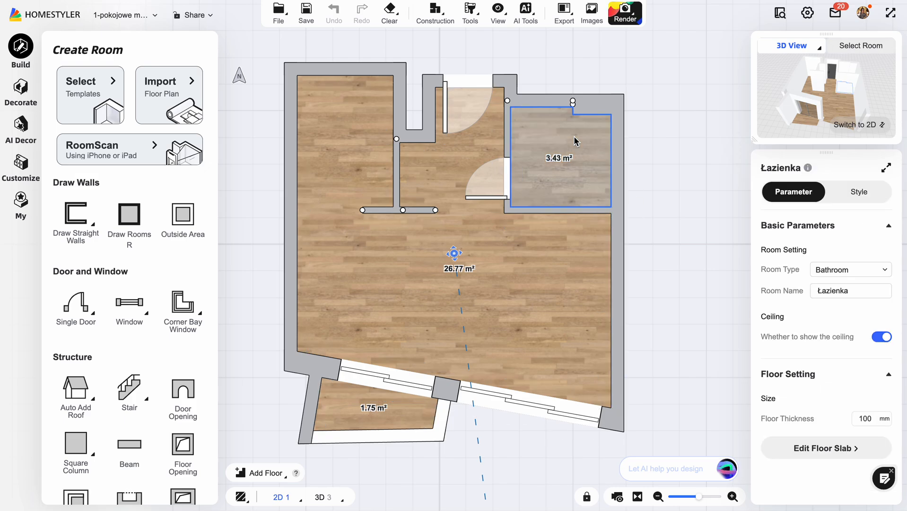
pyautogui.click(582, 294)
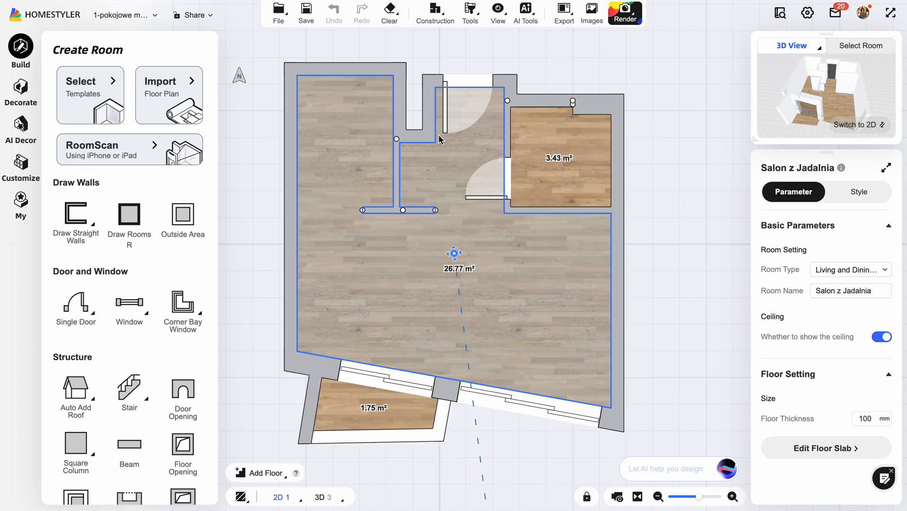
pyautogui.click(20, 127)
pyautogui.click(178, 165)
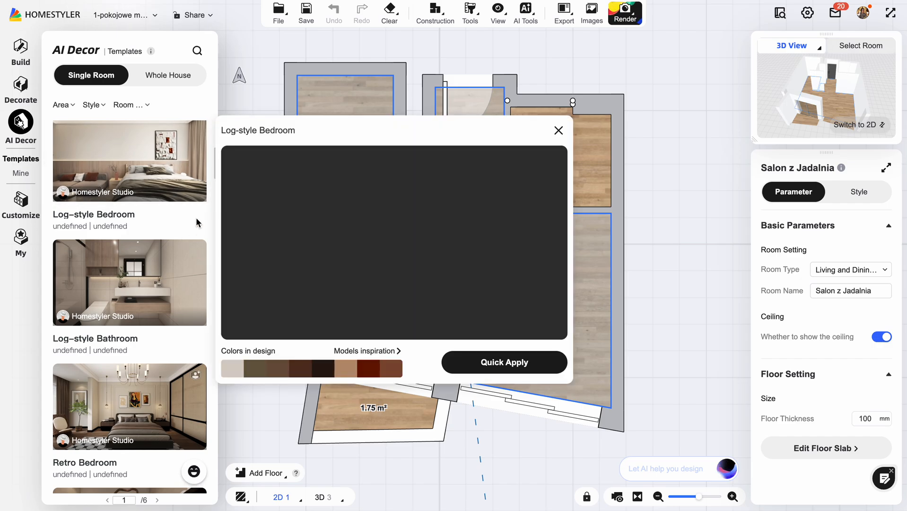
pyautogui.click(514, 363)
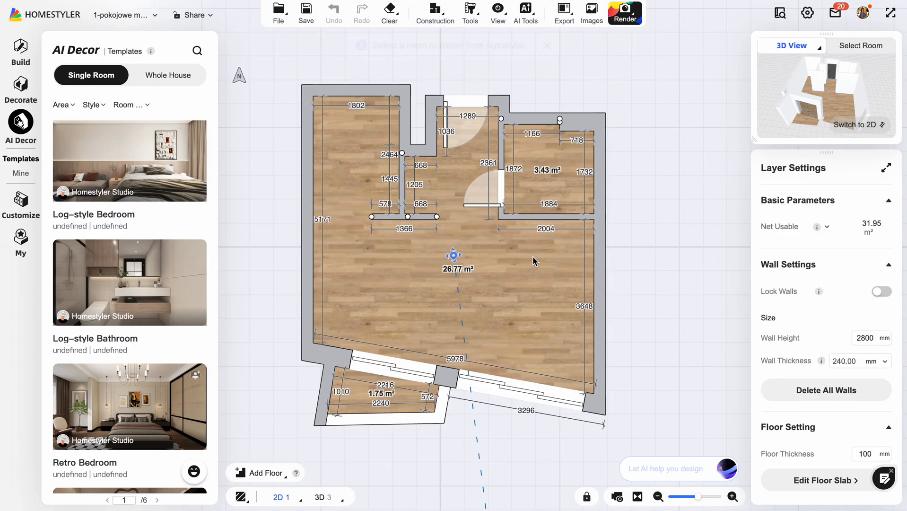
pyautogui.click(548, 186)
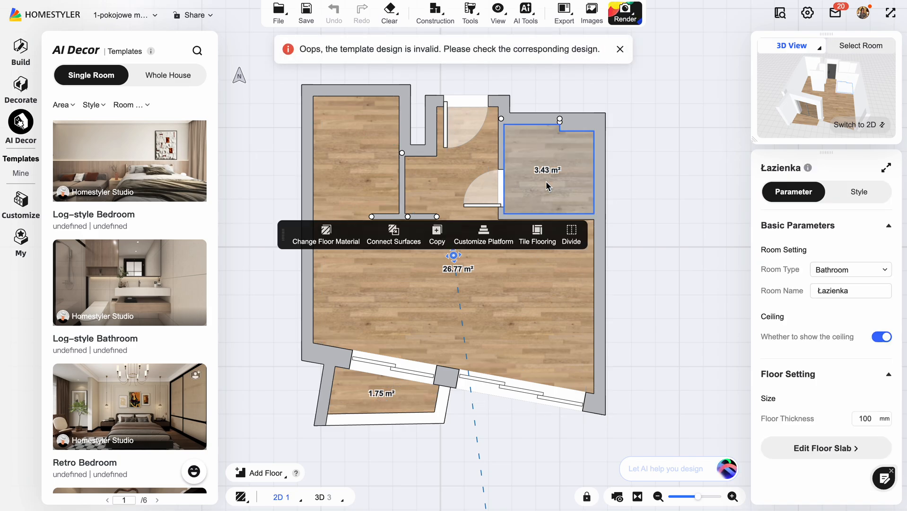
# Try to quick-apply the Minimalist Bedroom single-room AI Decor template to the apartment's bathroom.
pyautogui.scroll(-10, 156, 217)
pyautogui.click(156, 220)
pyautogui.scroll(-15, 156, 220)
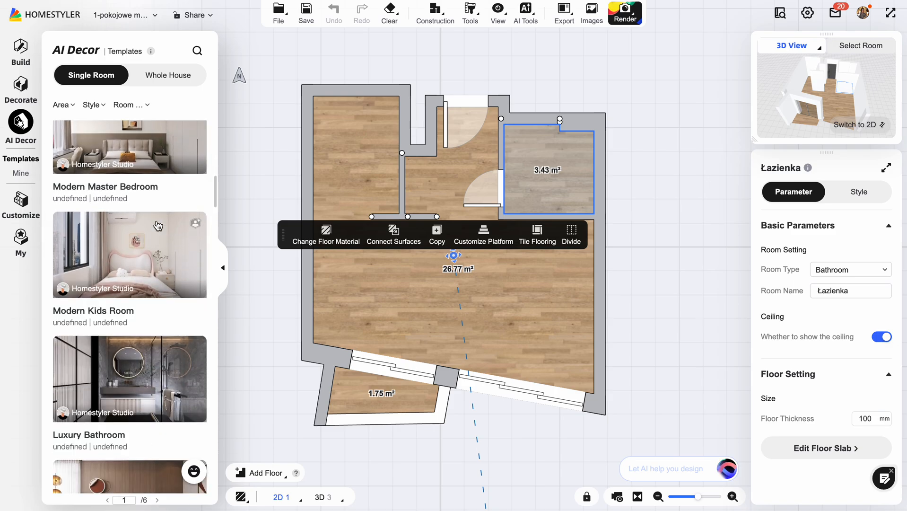
pyautogui.scroll(-12, 157, 225)
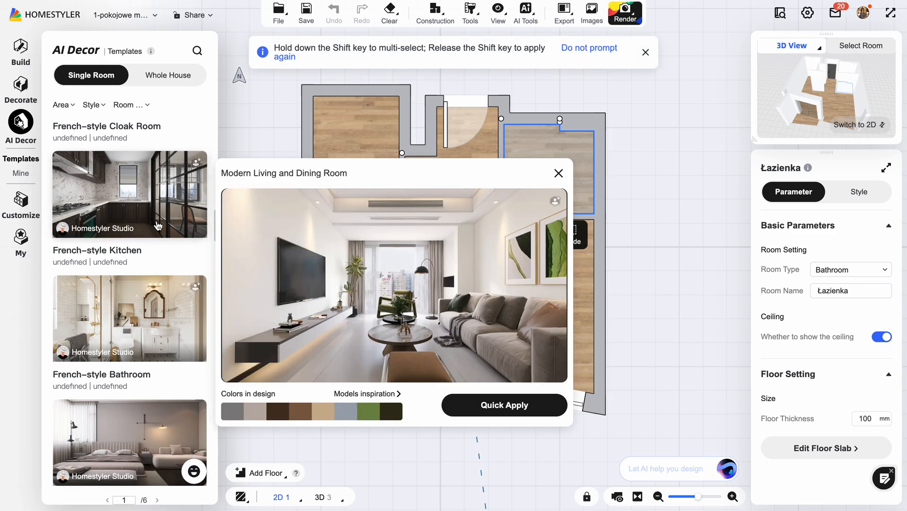
pyautogui.click(158, 226)
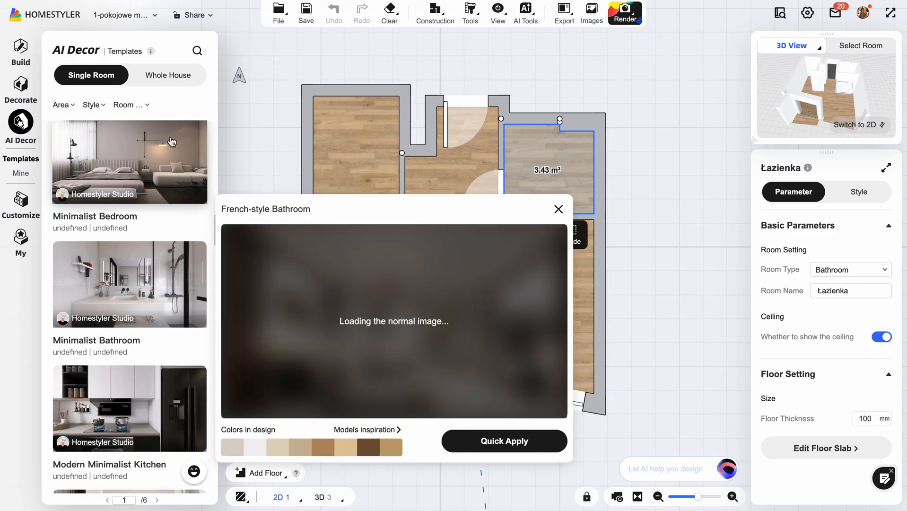
pyautogui.click(156, 220)
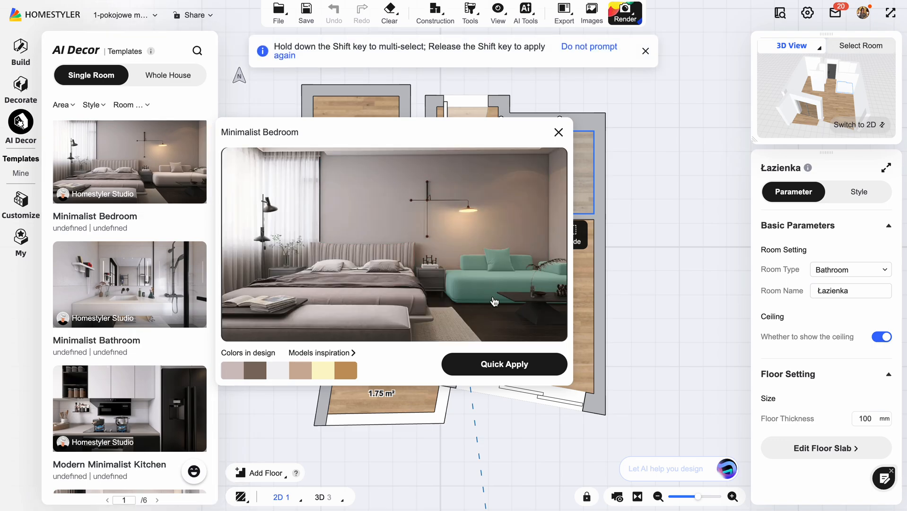
pyautogui.click(504, 364)
pyautogui.click(550, 159)
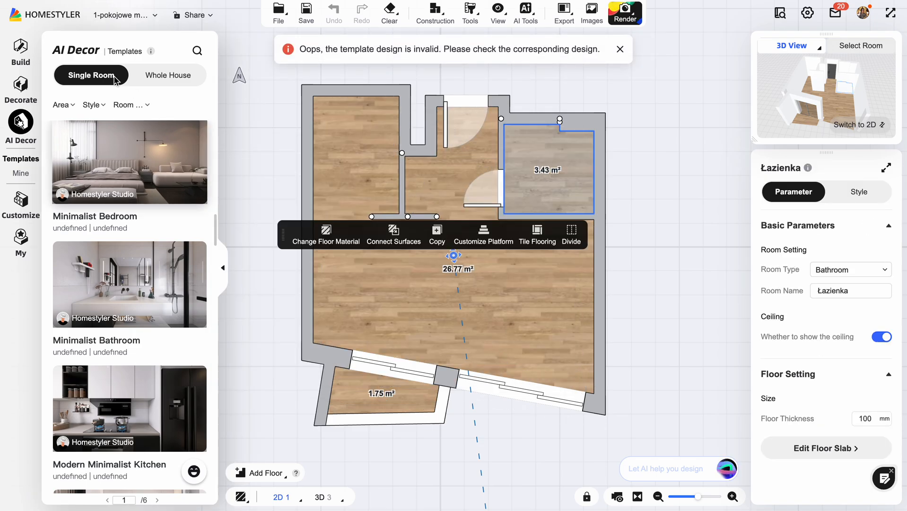
# Quick-apply the whole-house AI Decor template "Rustic Gabled Roof 2-Bedroom Design" to the apartment.
pyautogui.click(153, 75)
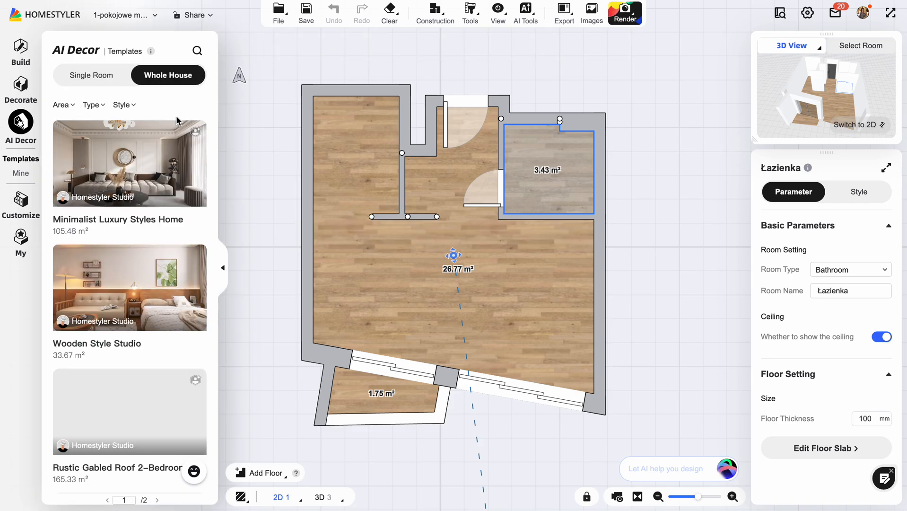
pyautogui.click(150, 199)
pyautogui.scroll(-3, 150, 198)
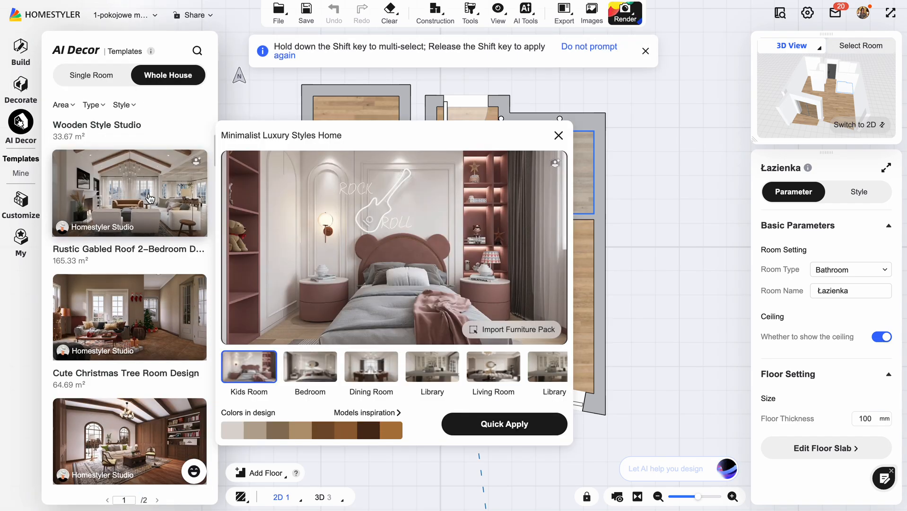
pyautogui.click(150, 199)
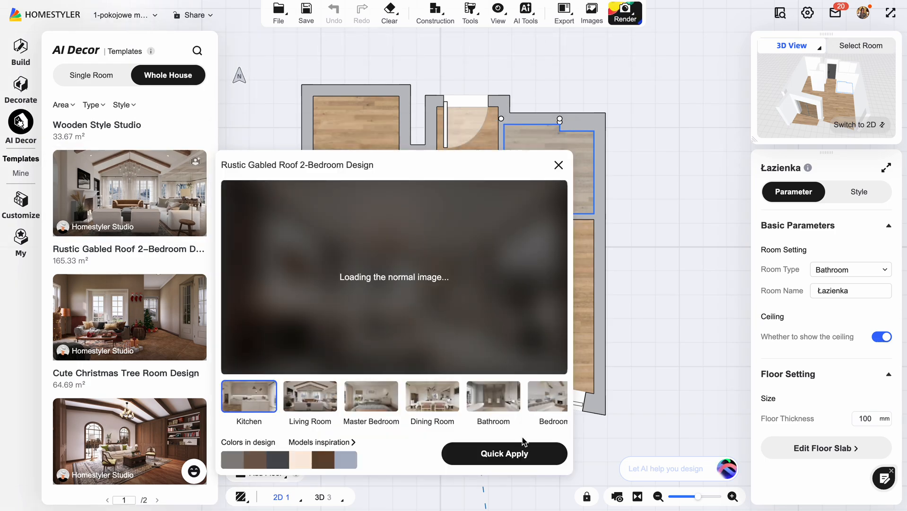
pyautogui.click(520, 451)
pyautogui.click(563, 294)
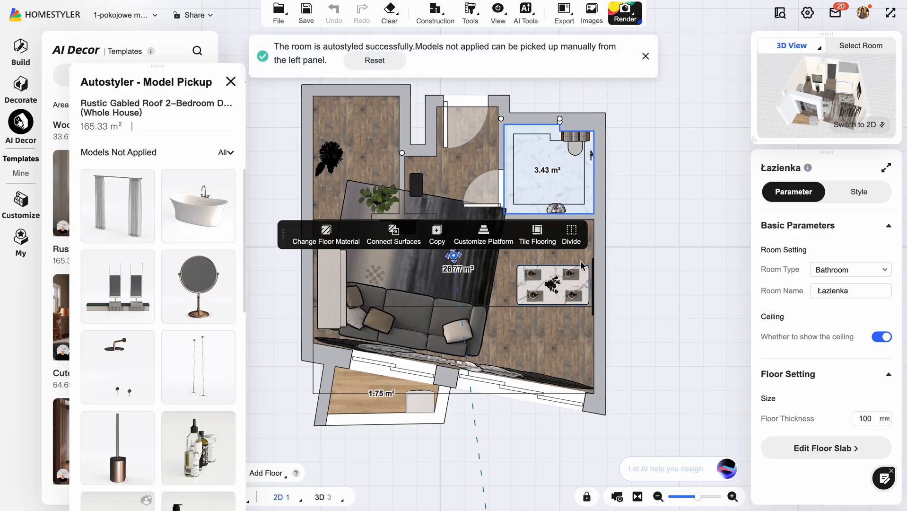
# Examine the furnished living and dining area in 3D, looking past the dining table towards the sofa and fireplace.
pyautogui.click(878, 126)
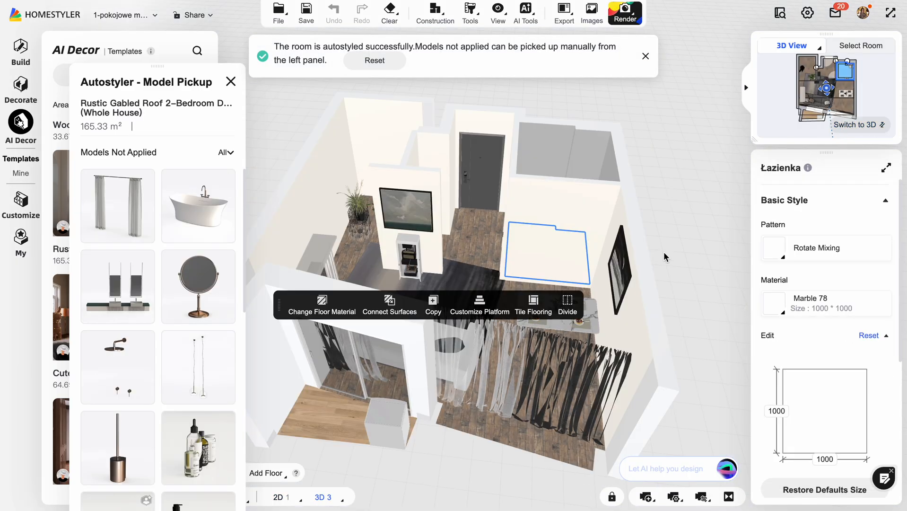
pyautogui.moveTo(672, 285); pyautogui.dragTo(525, 171)
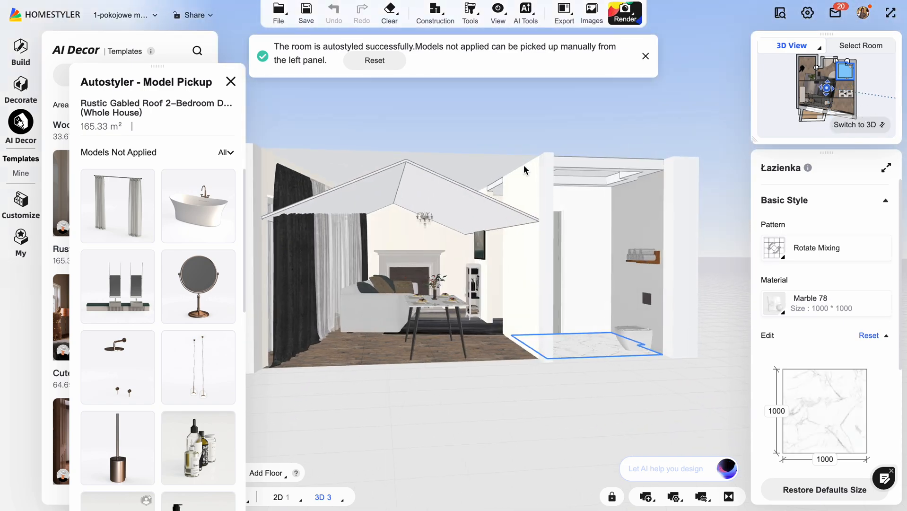
pyautogui.scroll(10, 472, 268)
pyautogui.scroll(10, 482, 253)
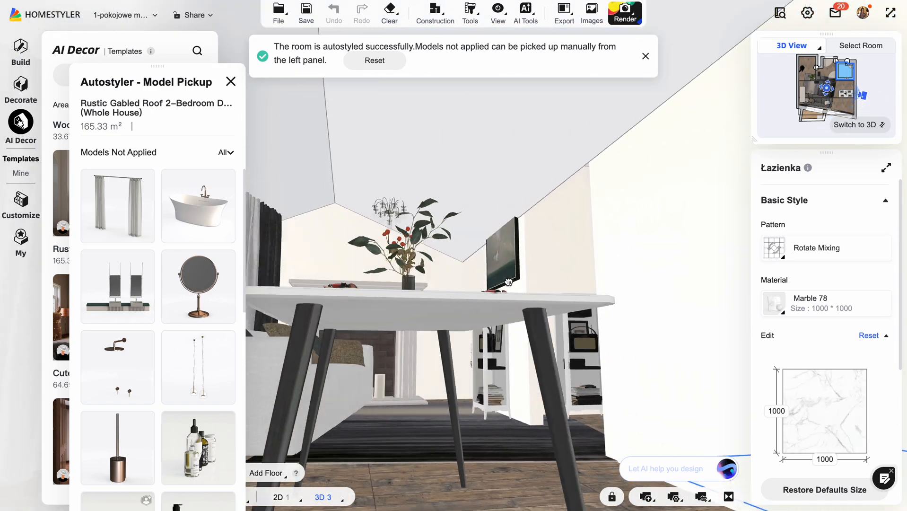
pyautogui.moveTo(509, 282); pyautogui.dragTo(492, 274)
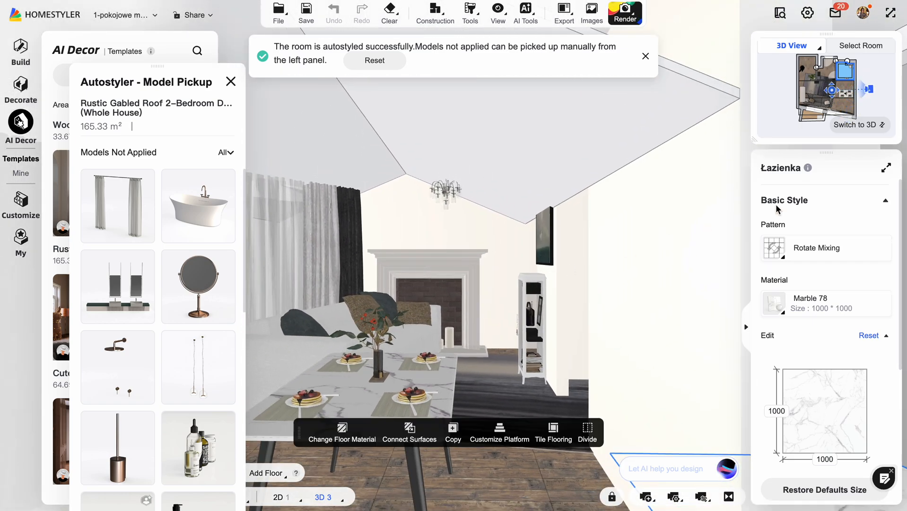
pyautogui.click(863, 125)
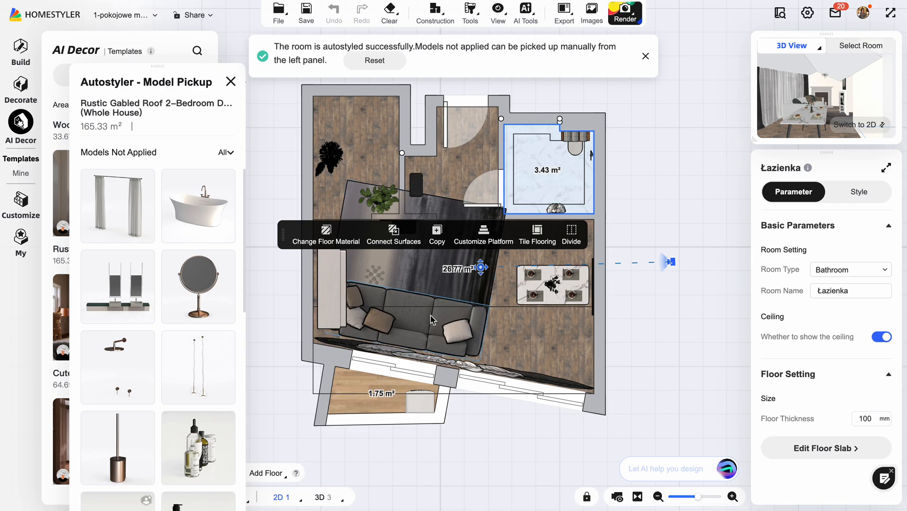
pyautogui.click(857, 124)
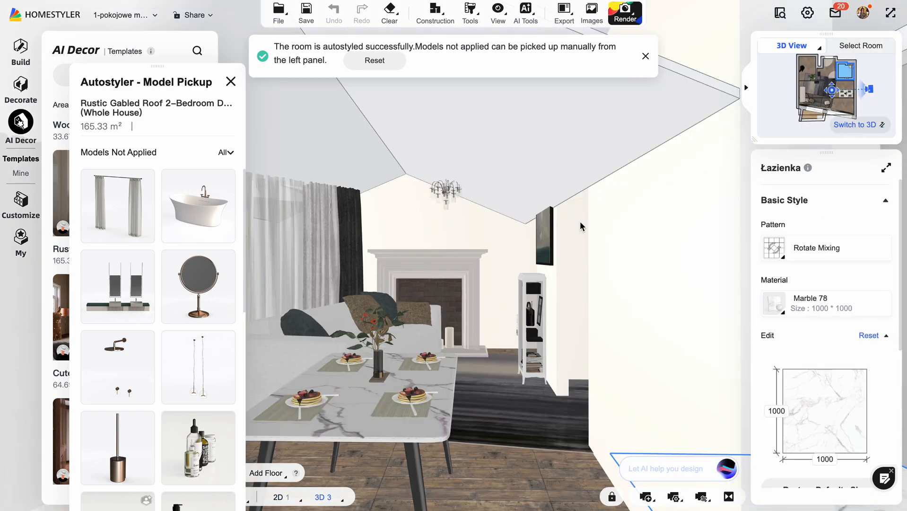
pyautogui.moveTo(531, 285); pyautogui.dragTo(513, 270)
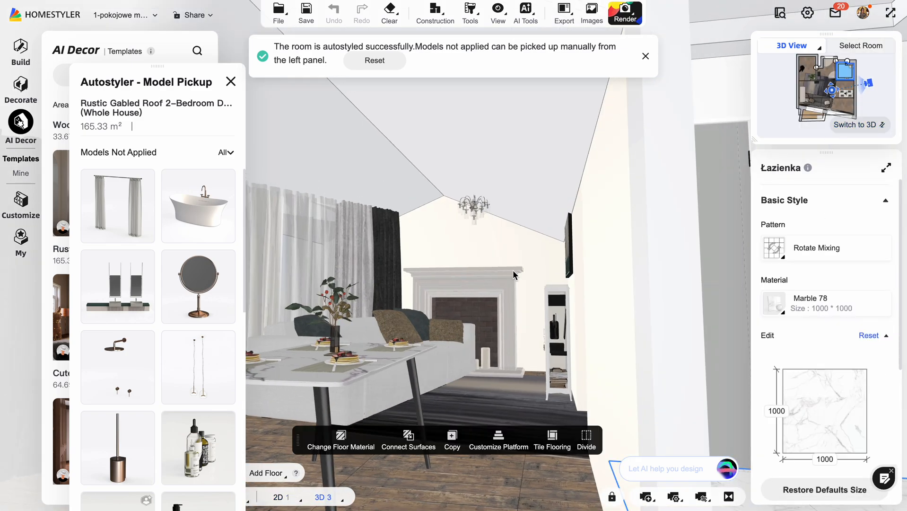
pyautogui.press('a')
pyautogui.press('w')
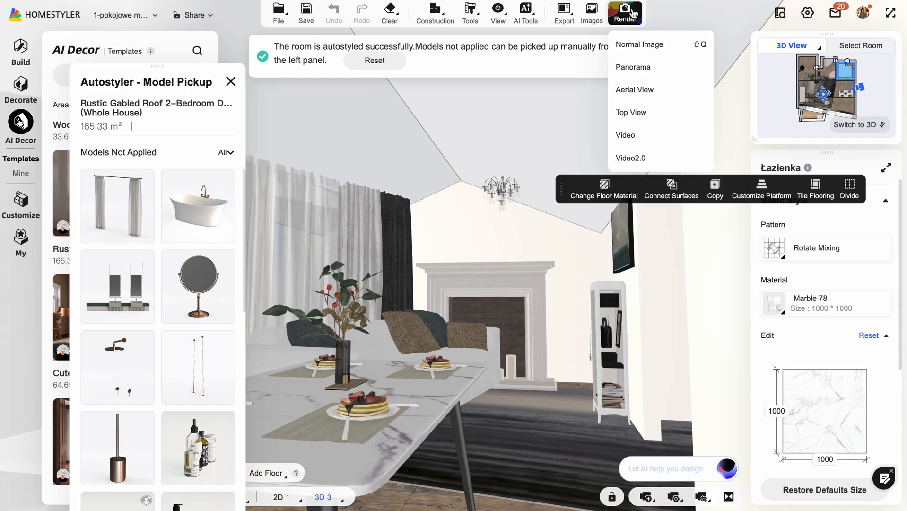
# Open the normal image render setup and place the camera on the plan just outside the bathroom door, facing the sofa.
pyautogui.click(632, 15)
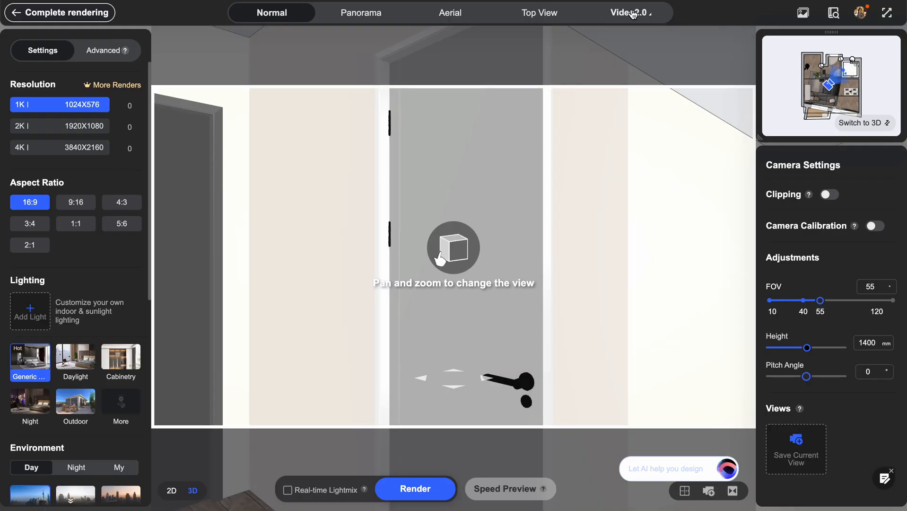
pyautogui.click(869, 124)
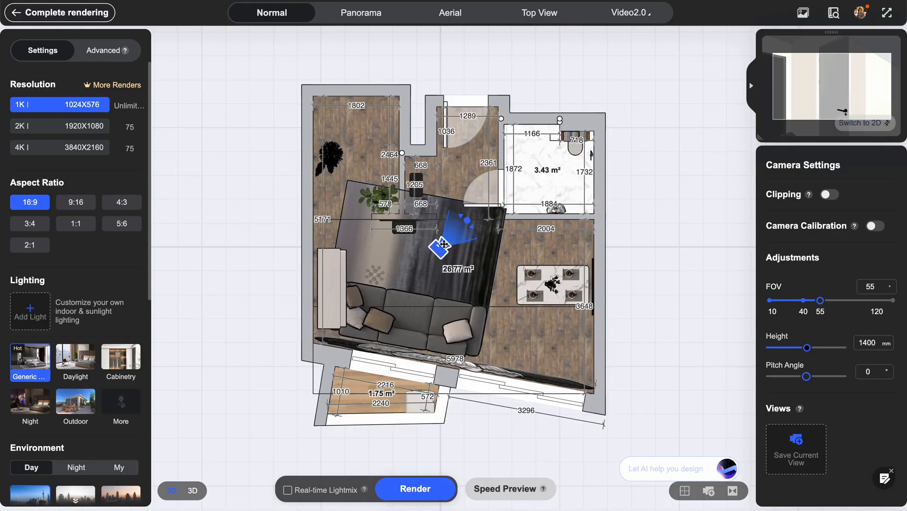
pyautogui.moveTo(441, 245)
pyautogui.mouseDown()
pyautogui.moveTo(384, 257)
pyautogui.moveTo(362, 142)
pyautogui.mouseUp()
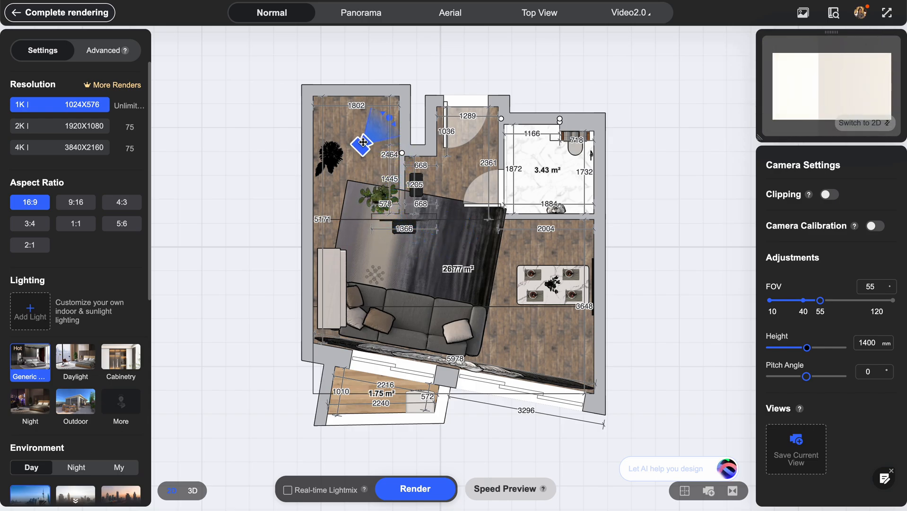
pyautogui.moveTo(396, 117)
pyautogui.mouseDown()
pyautogui.moveTo(403, 152)
pyautogui.moveTo(387, 176)
pyautogui.moveTo(367, 181)
pyautogui.mouseUp()
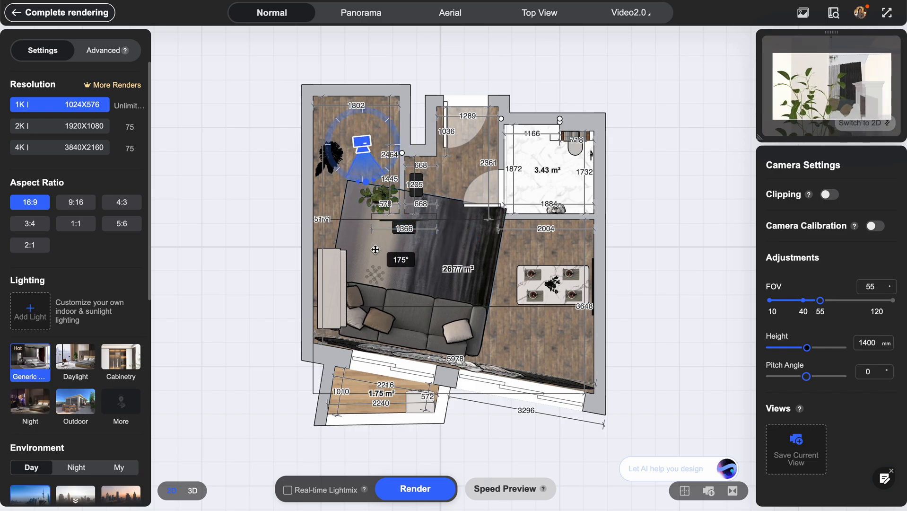
pyautogui.moveTo(361, 133)
pyautogui.mouseDown()
pyautogui.moveTo(381, 149)
pyautogui.moveTo(455, 155)
pyautogui.mouseUp()
pyautogui.moveTo(461, 196); pyautogui.dragTo(442, 201)
pyautogui.moveTo(454, 160); pyautogui.dragTo(459, 202)
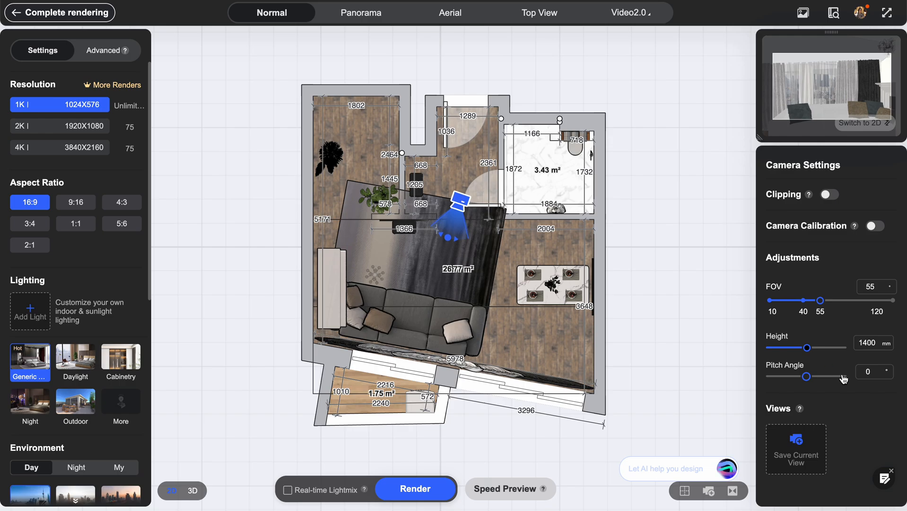
# Lower the render camera's height to 591 mm and turn its view towards the sofa and fireplace.
pyautogui.moveTo(808, 352); pyautogui.dragTo(785, 350)
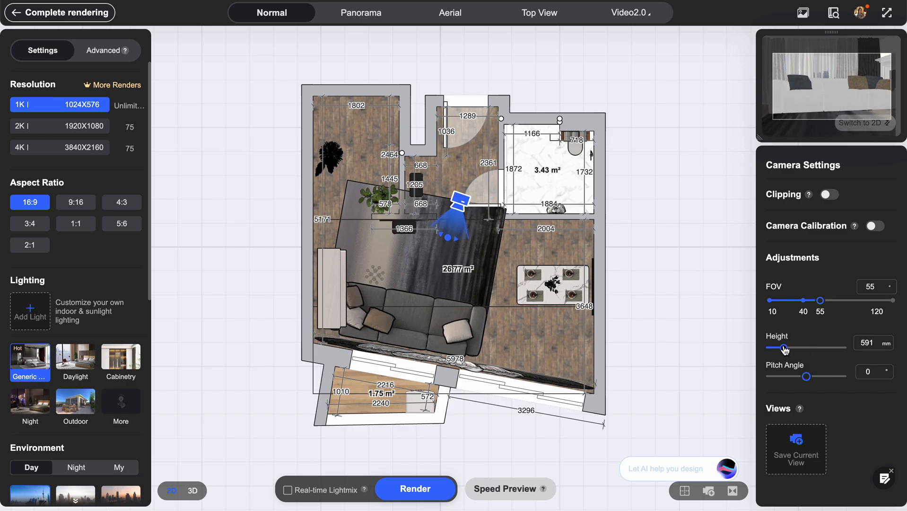
pyautogui.click(860, 123)
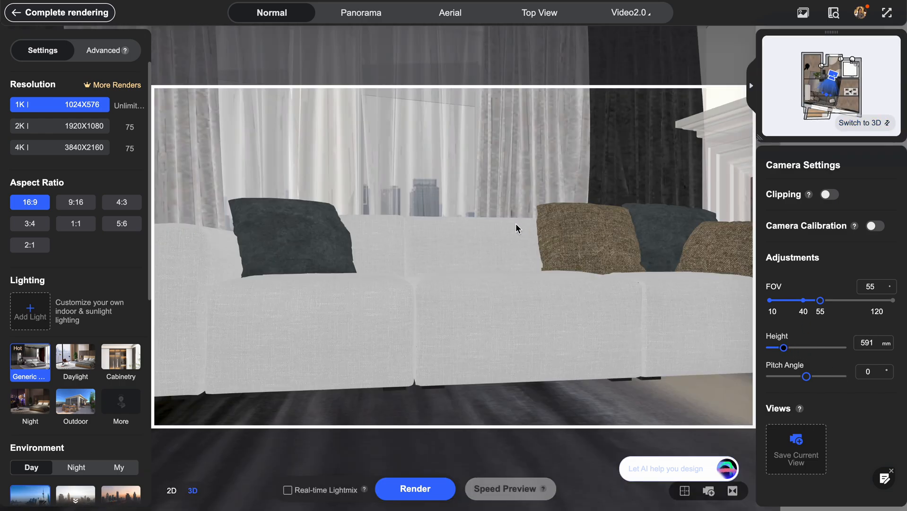
pyautogui.moveTo(586, 244); pyautogui.dragTo(662, 280)
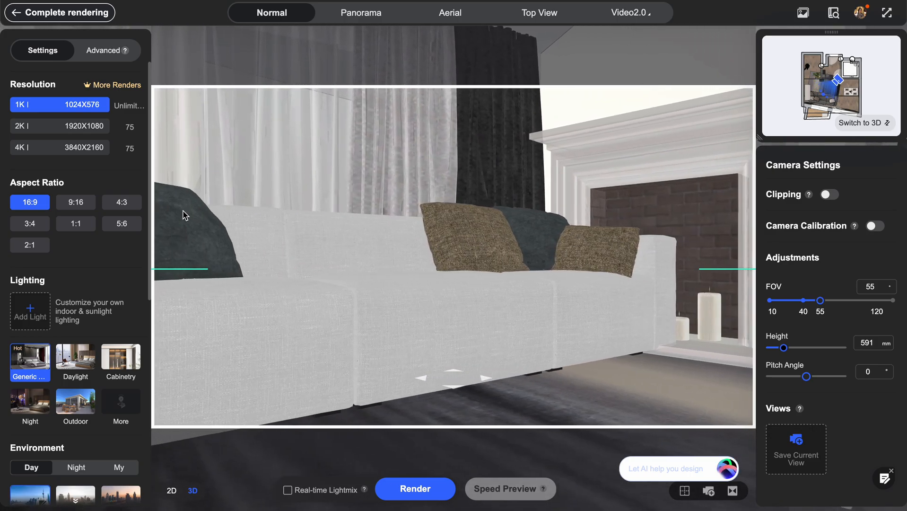
# Set the render's aspect ratio to 4:3 and move the camera back from the sofa.
pyautogui.click(83, 202)
pyautogui.click(125, 203)
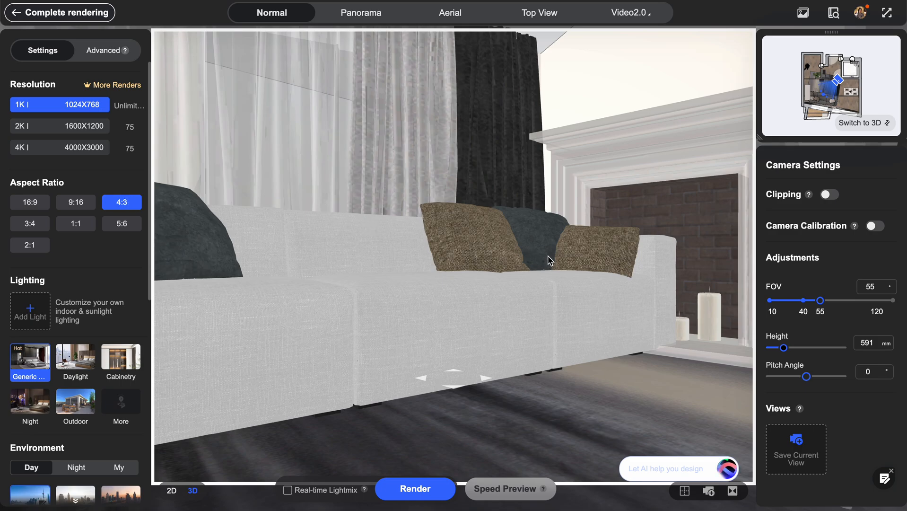
pyautogui.click(456, 385)
pyautogui.click(457, 385)
pyautogui.click(456, 385)
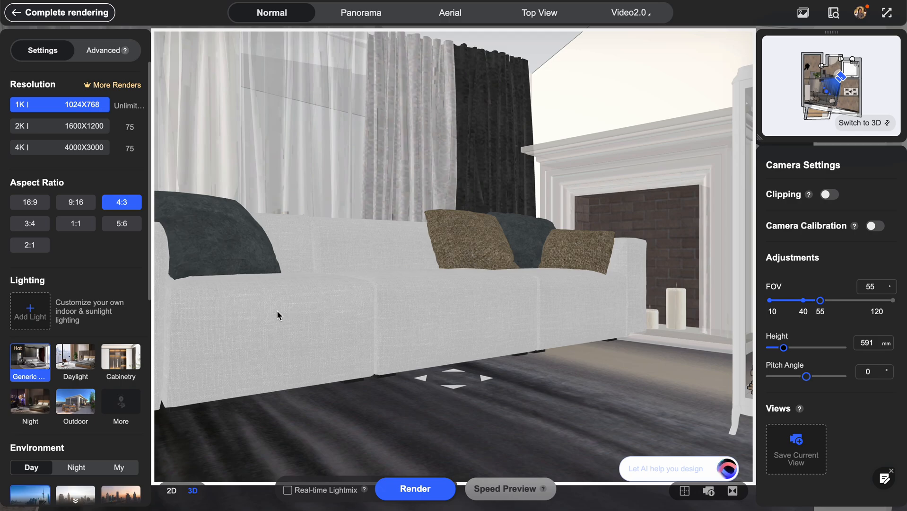
# Set the render's lighting to Daylight and its daytime environment to Seaside.
pyautogui.click(121, 357)
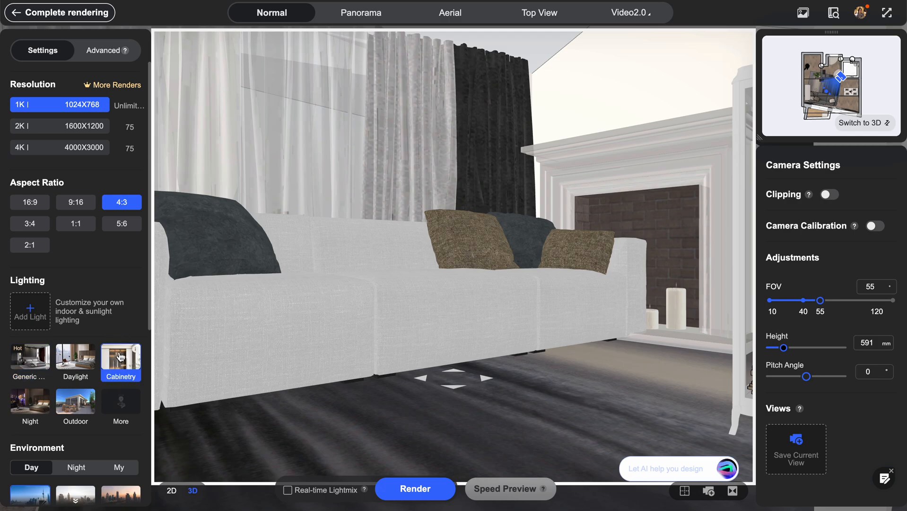
pyautogui.click(77, 358)
pyautogui.scroll(-6, 110, 330)
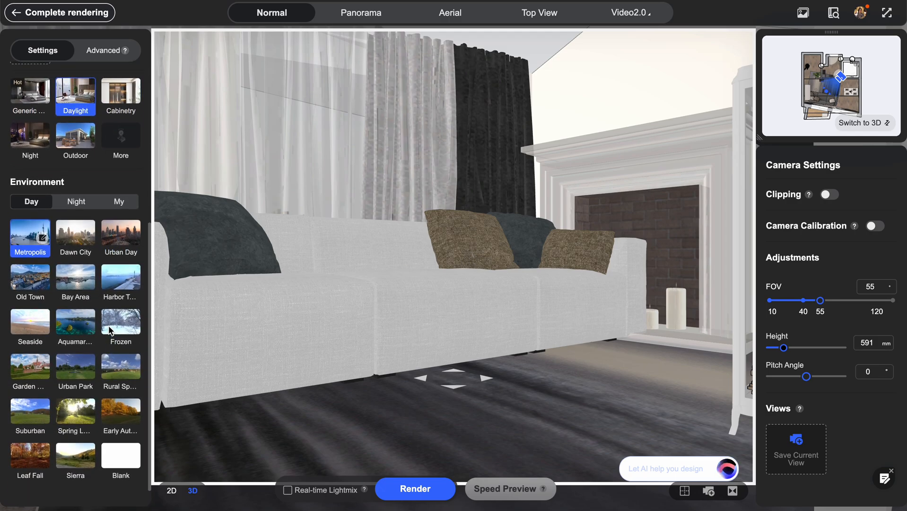
pyautogui.scroll(-1, 110, 330)
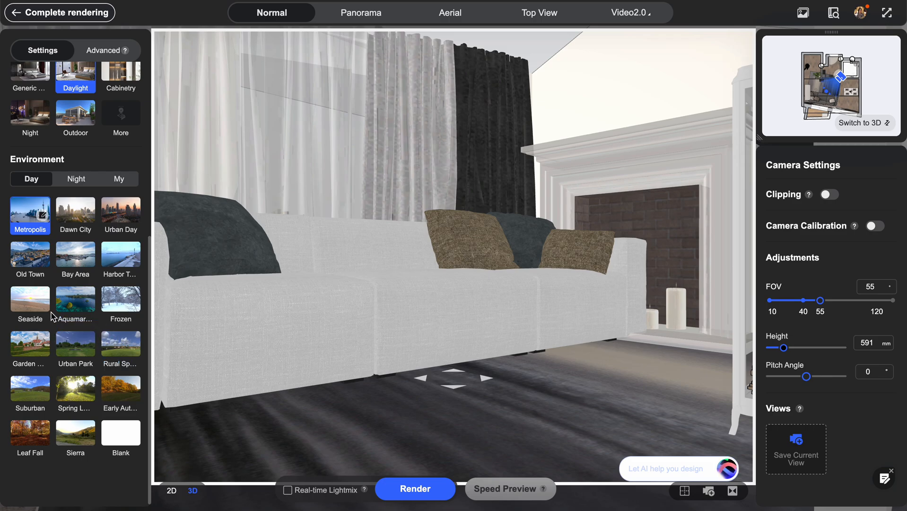
pyautogui.click(31, 299)
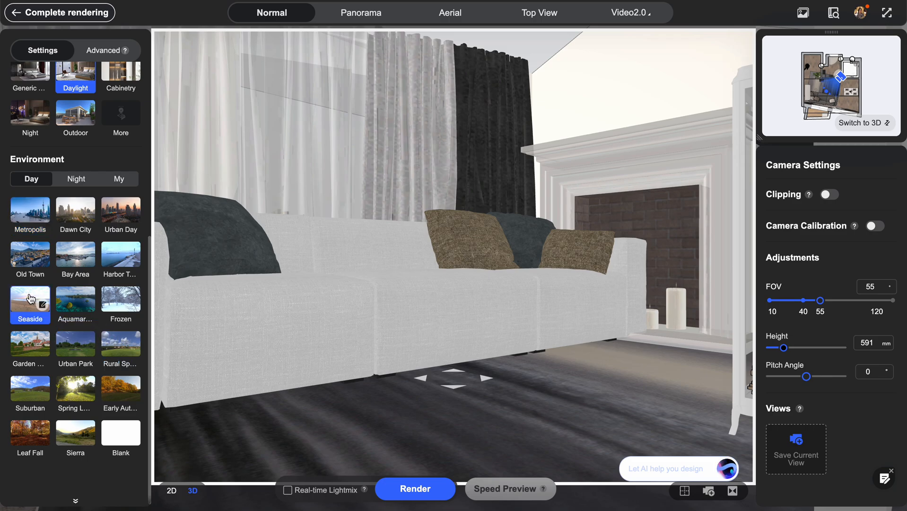
# Try to render the view, and move the camera on the plan out of the wall into the bathroom.
pyautogui.click(428, 489)
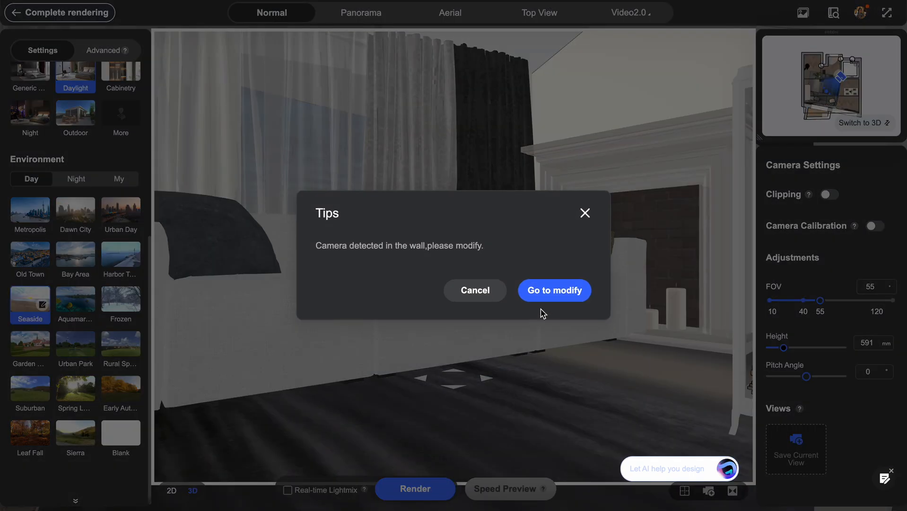
pyautogui.click(546, 291)
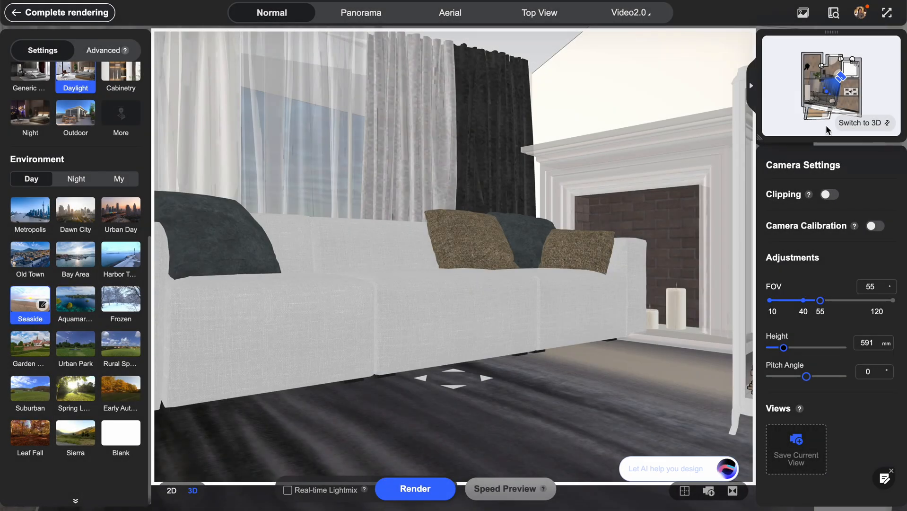
pyautogui.click(863, 124)
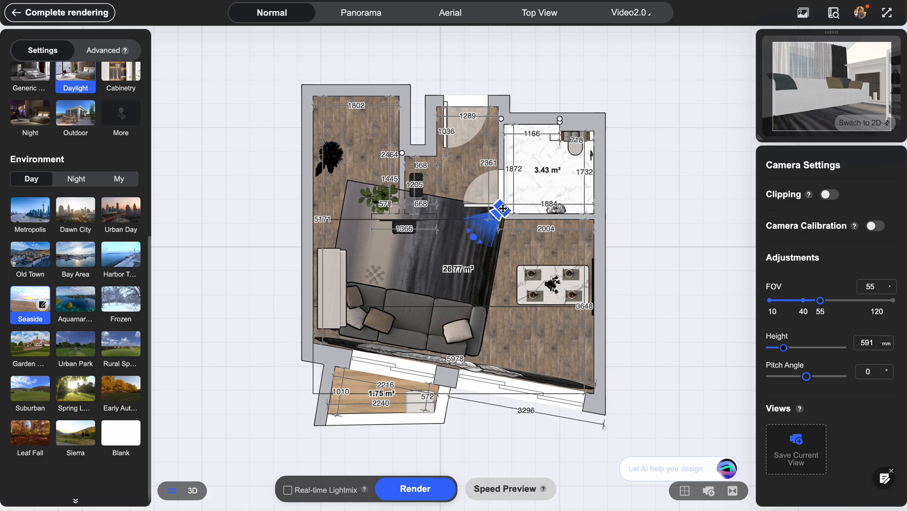
pyautogui.moveTo(502, 209); pyautogui.dragTo(518, 197)
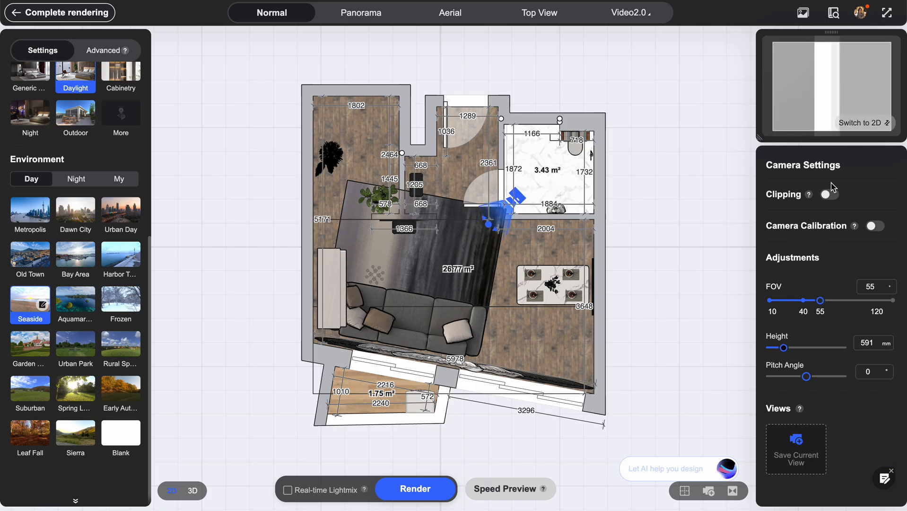
# Turn on camera clipping at a depth of 121 so the view passes the wall, and render the sofa and fireplace scene.
pyautogui.click(833, 194)
pyautogui.moveTo(451, 261); pyautogui.dragTo(415, 301)
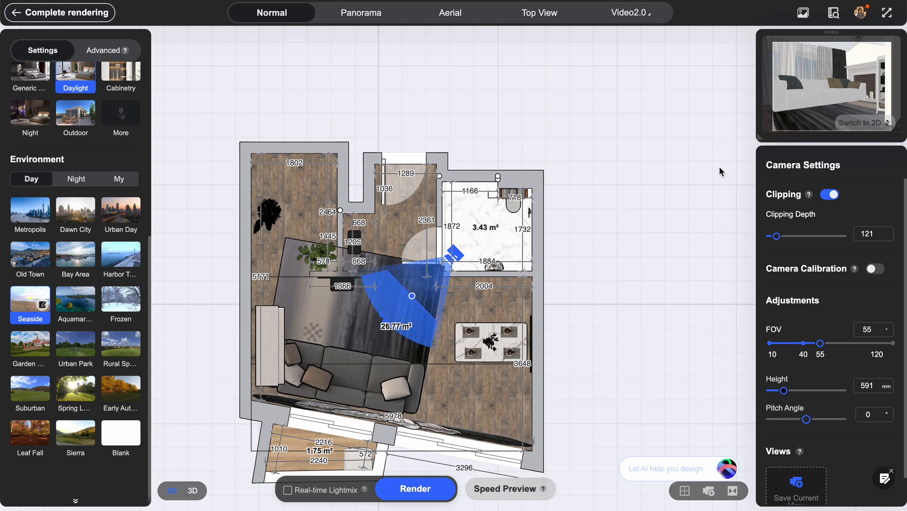
pyautogui.click(859, 122)
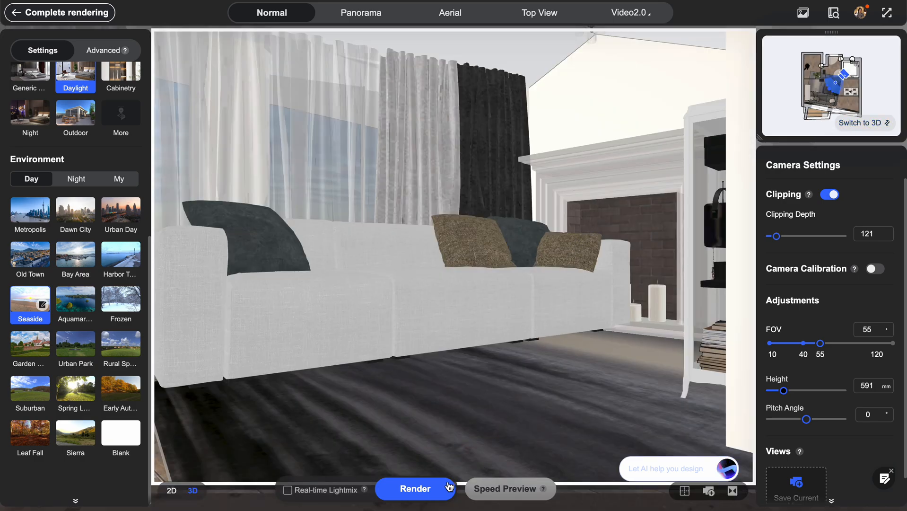
pyautogui.click(415, 489)
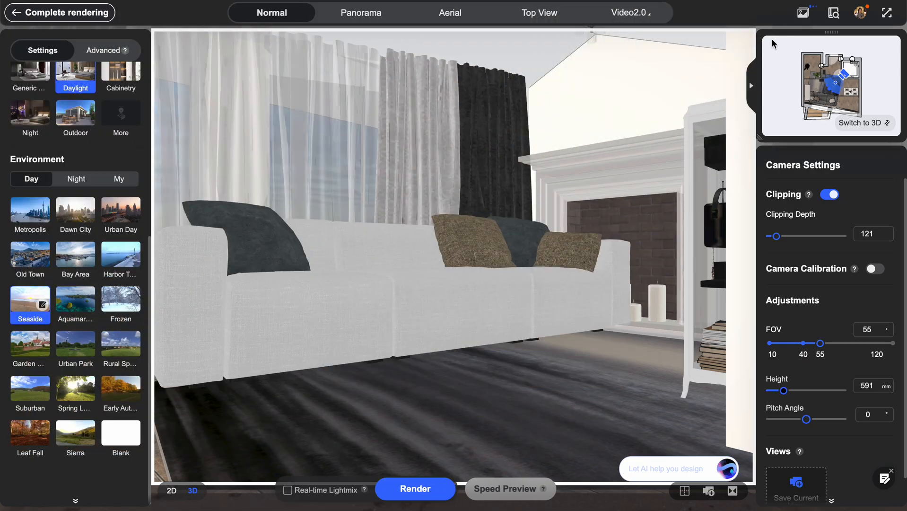
# Check the progress of the living room render in the render gallery and return to the render settings.
pyautogui.click(803, 15)
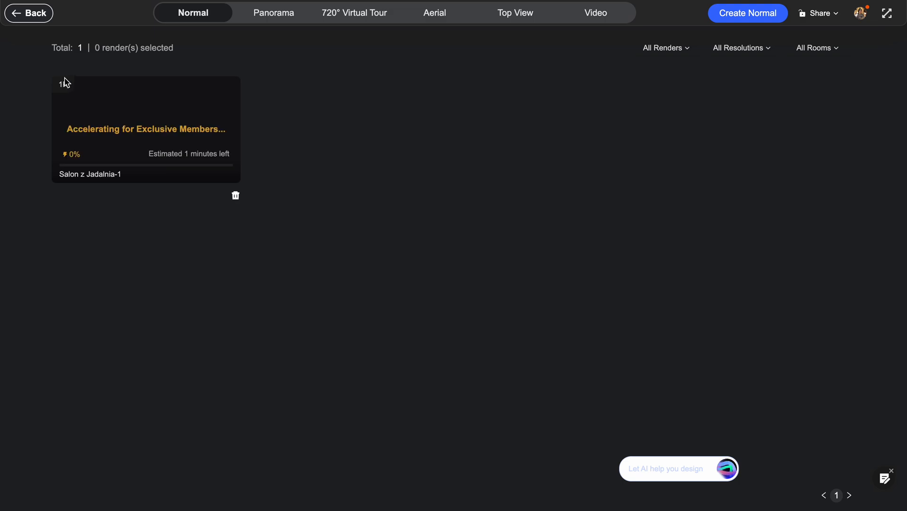
pyautogui.click(35, 19)
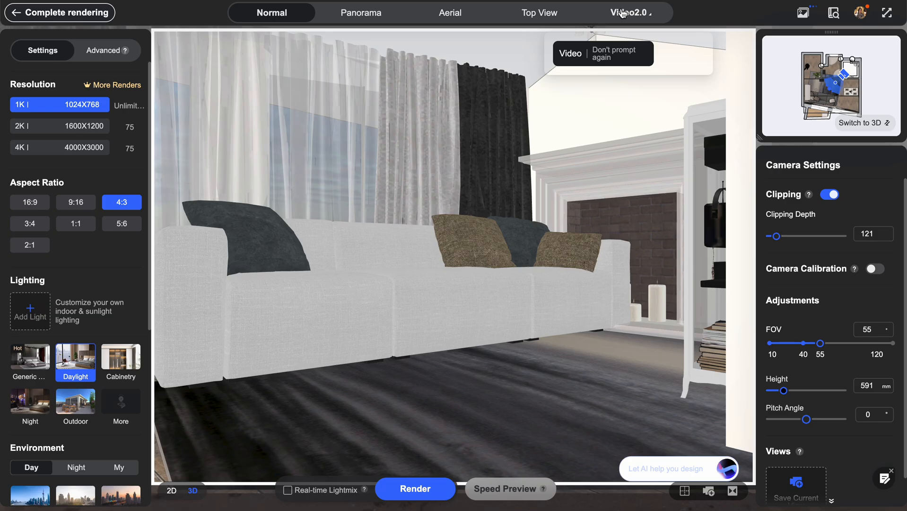
pyautogui.click(802, 14)
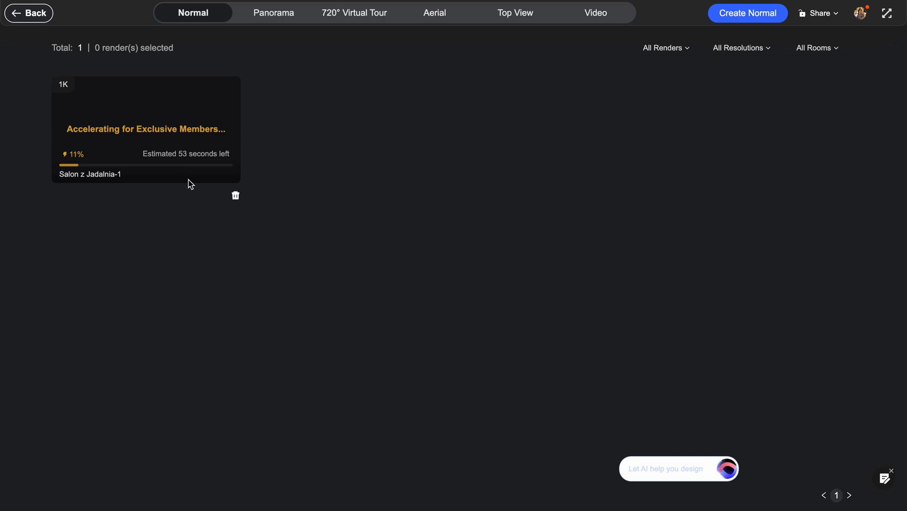
pyautogui.click(38, 18)
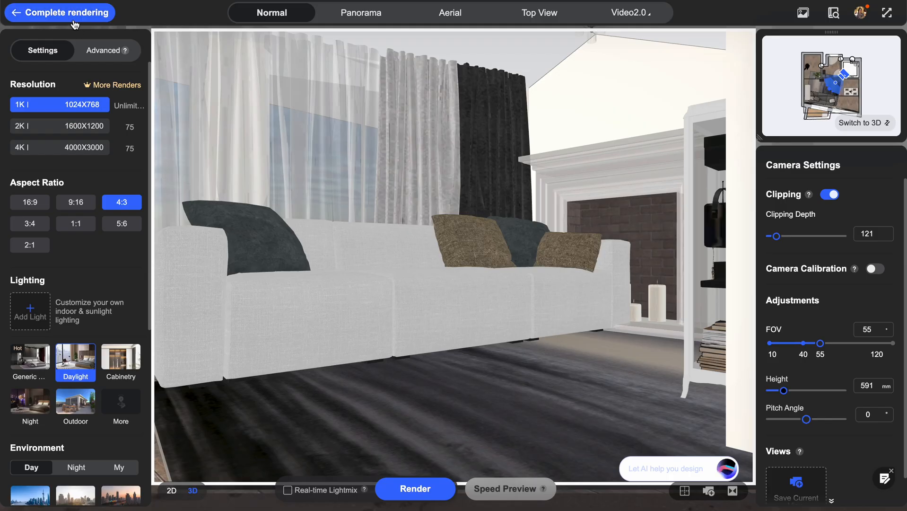
# Leave rendering, move the chandelier sideways to below the ceiling ridge and raise it to an elevation of 1791 mm.
pyautogui.click(74, 20)
pyautogui.moveTo(357, 194); pyautogui.dragTo(342, 233)
pyautogui.moveTo(406, 208); pyautogui.dragTo(438, 277)
pyautogui.click(480, 184)
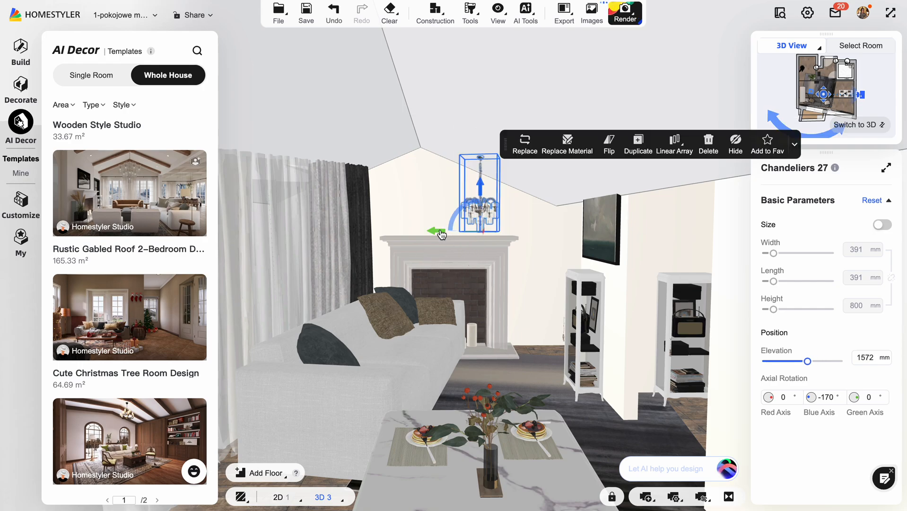
pyautogui.moveTo(441, 235); pyautogui.dragTo(395, 227)
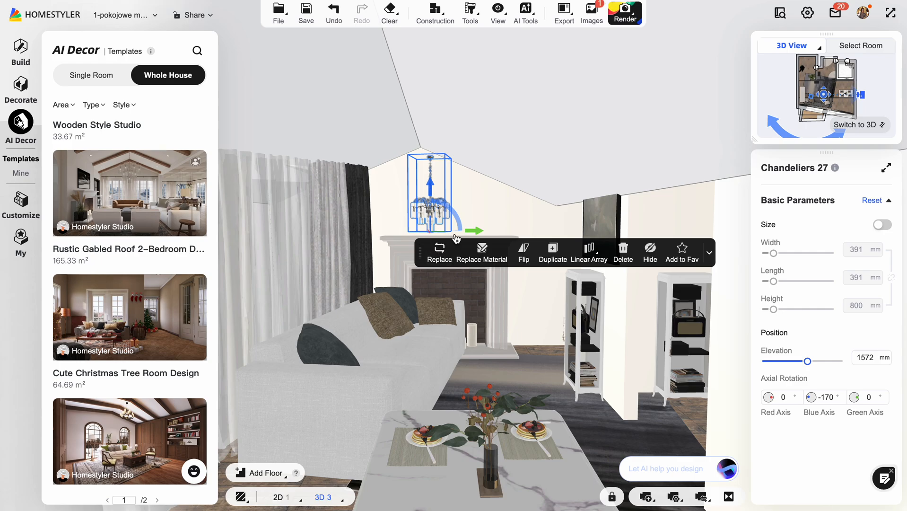
pyautogui.moveTo(429, 189); pyautogui.dragTo(432, 176)
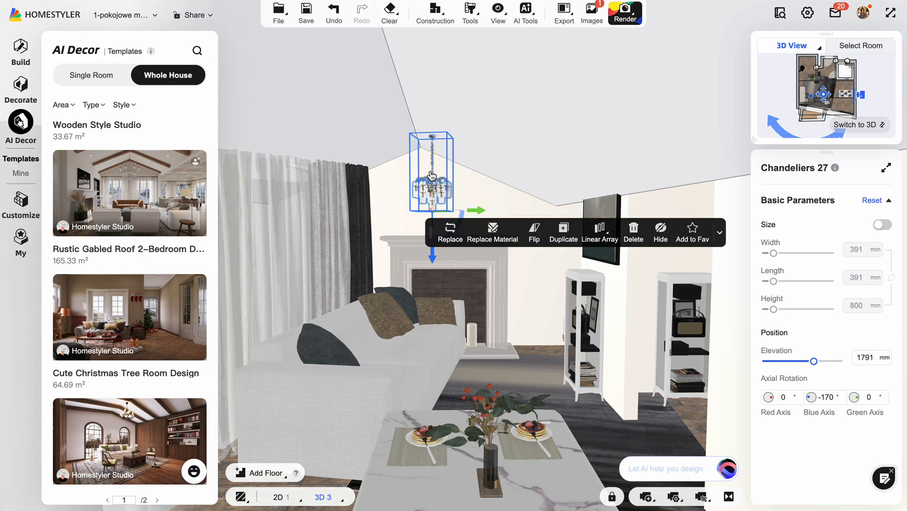
# Open the finished living room render from the project's images in its detail view.
pyautogui.moveTo(575, 330); pyautogui.dragTo(386, 316)
pyautogui.scroll(-10, 386, 315)
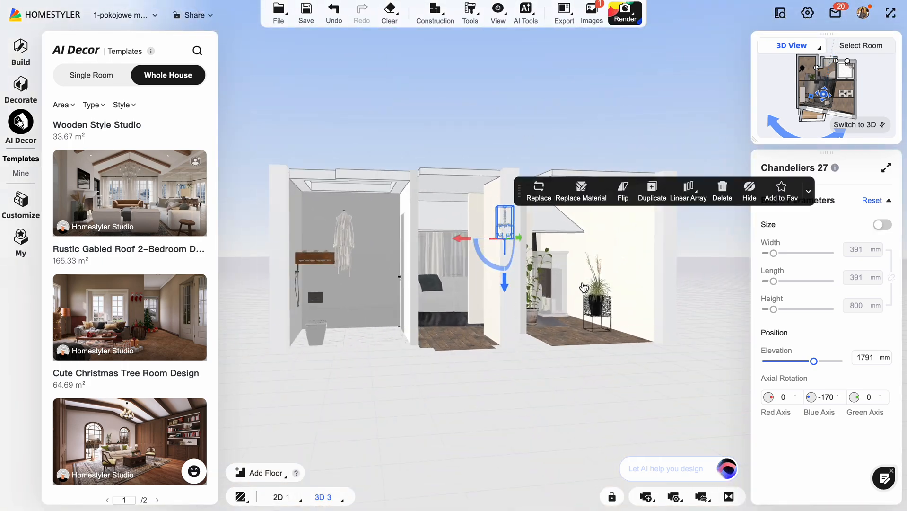
pyautogui.moveTo(626, 262); pyautogui.dragTo(575, 52)
pyautogui.click(592, 13)
pyautogui.moveTo(156, 143)
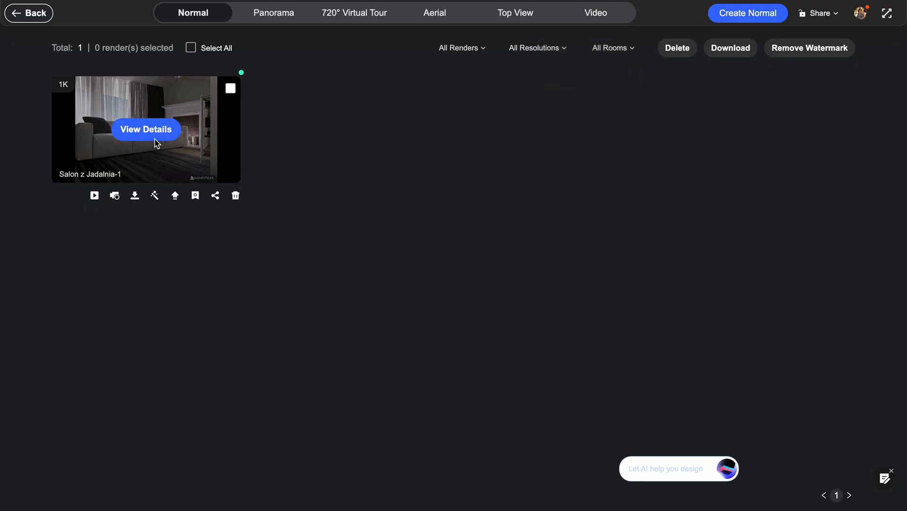
pyautogui.click(147, 129)
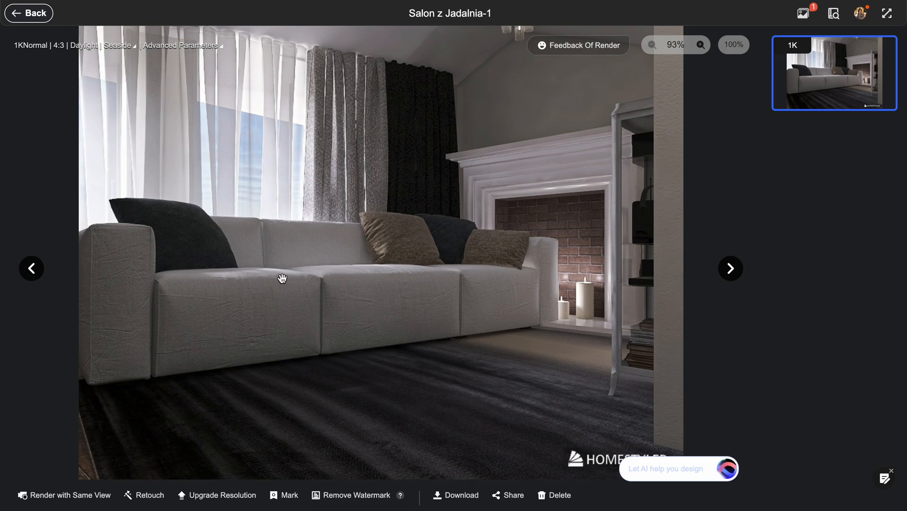
# Retouch the whole render with the White filter and an exposure of 27, and save it over the original.
pyautogui.click(146, 498)
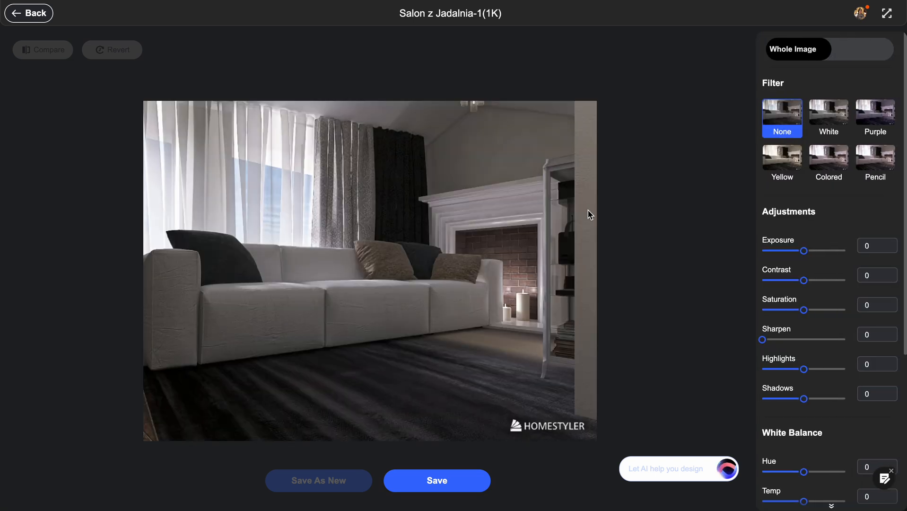
pyautogui.click(828, 116)
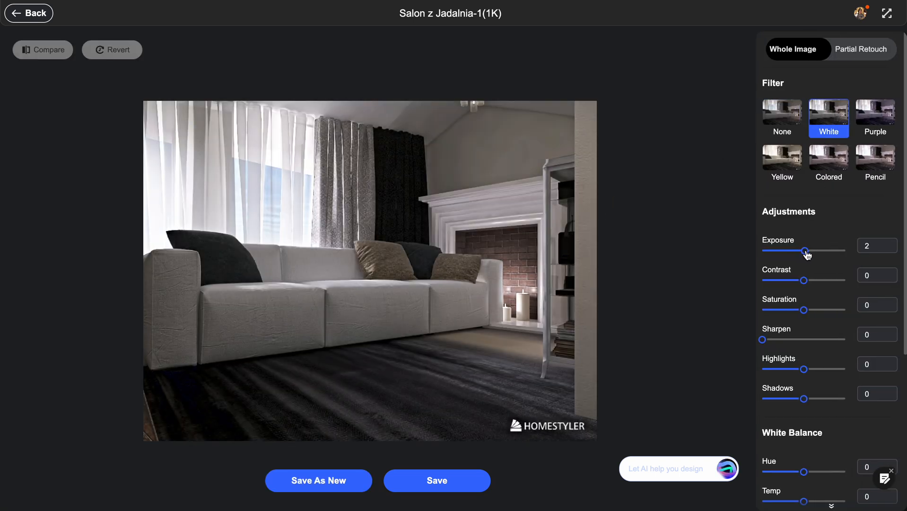
pyautogui.moveTo(805, 250); pyautogui.dragTo(815, 251)
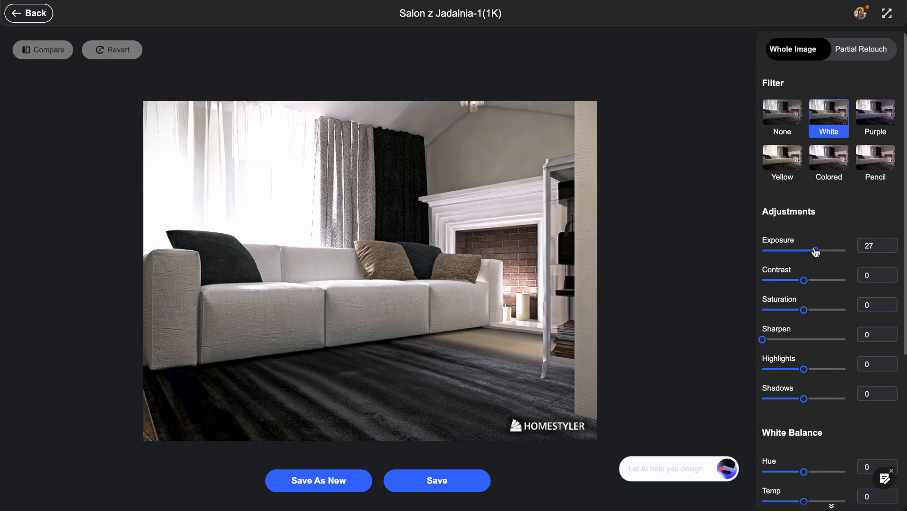
pyautogui.click(466, 487)
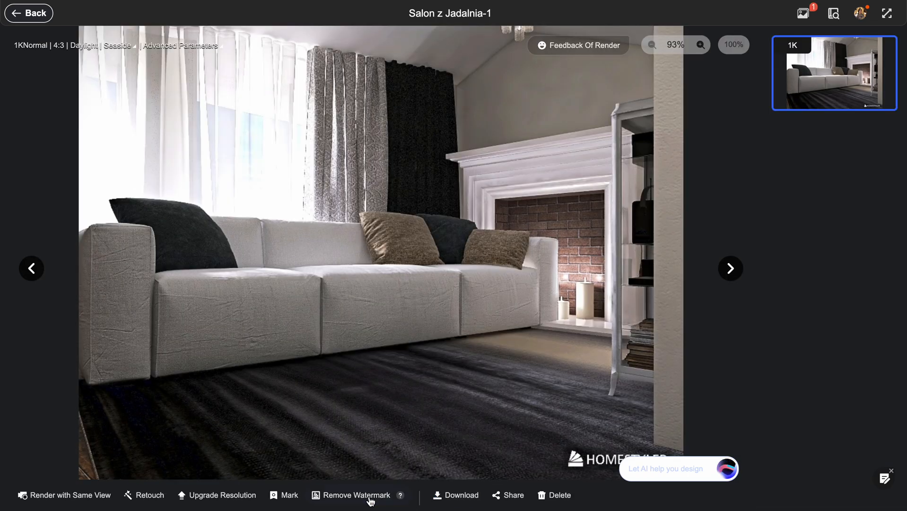
# Remove the watermark from the retouched render and return to the 3D design.
pyautogui.click(359, 499)
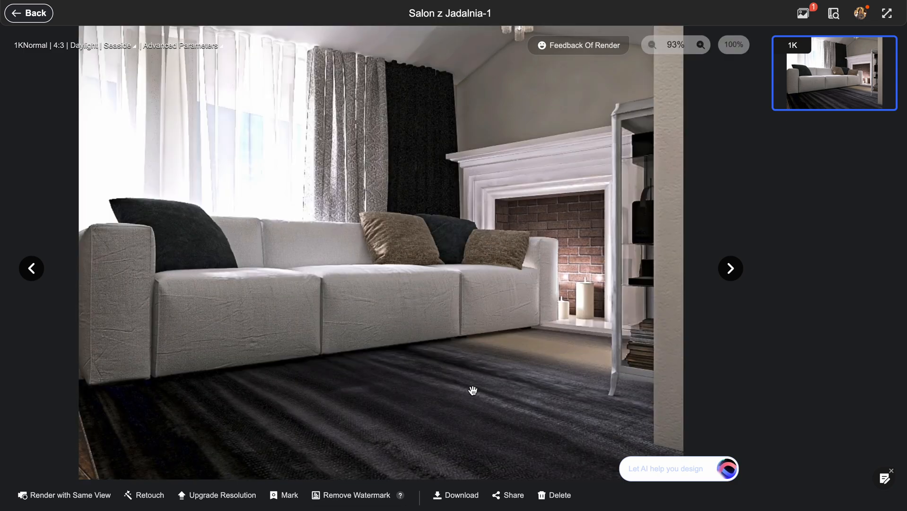
pyautogui.click(29, 13)
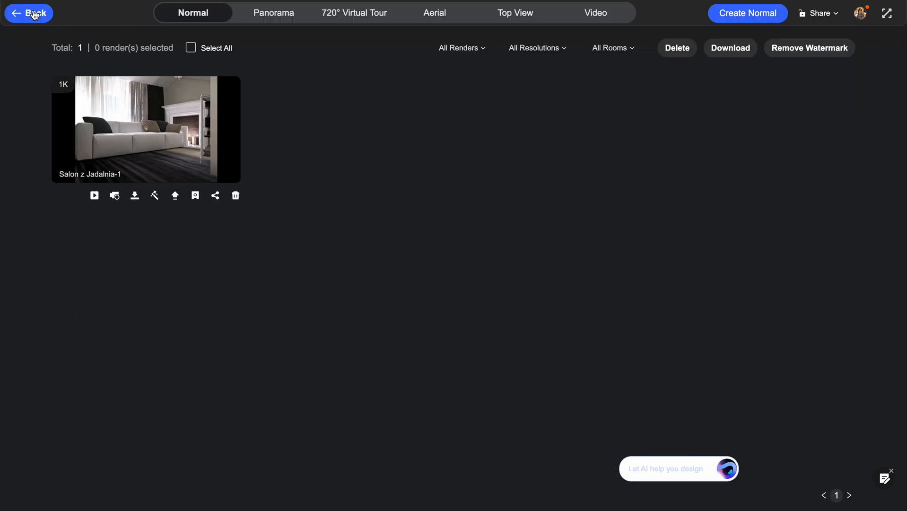
pyautogui.click(33, 11)
# Examine the furnished apartment from several sides in 3D, ending on the dining and living area beneath the gabled ceiling.
pyautogui.moveTo(383, 93); pyautogui.dragTo(566, 111)
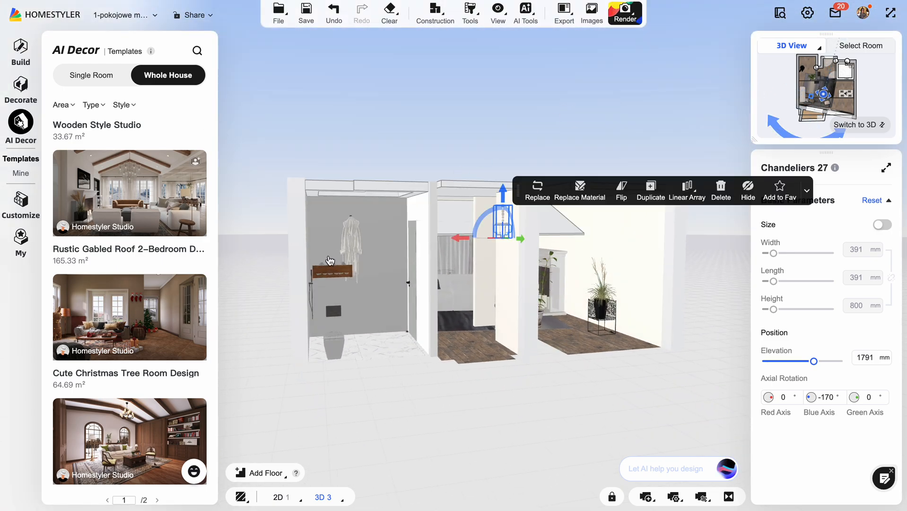
pyautogui.scroll(10, 328, 261)
pyautogui.scroll(-10, 328, 261)
pyautogui.moveTo(683, 282); pyautogui.dragTo(451, 316)
pyautogui.moveTo(597, 297); pyautogui.dragTo(353, 339)
pyautogui.moveTo(670, 301); pyautogui.dragTo(498, 175)
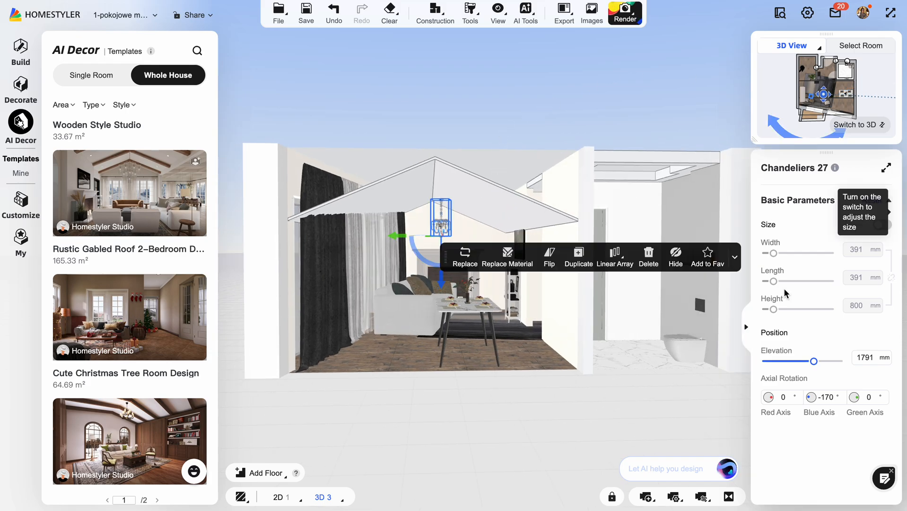
pyautogui.moveTo(498, 13)
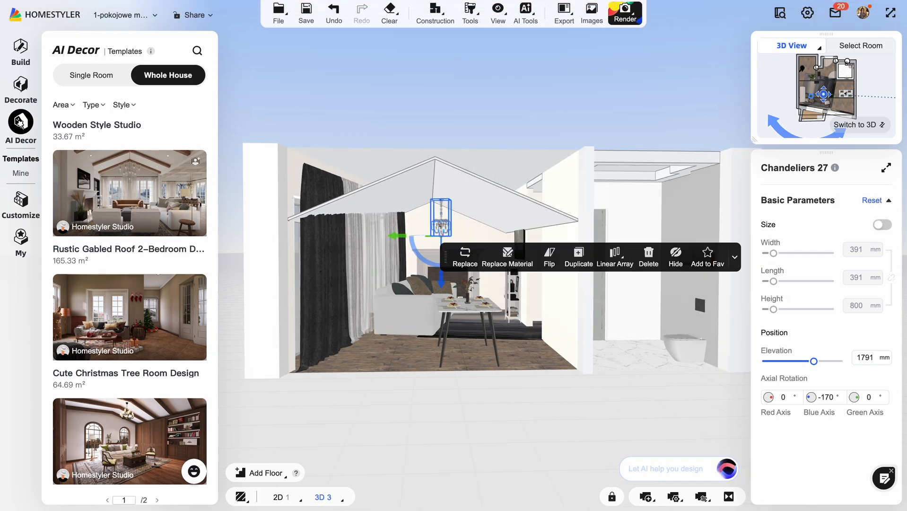